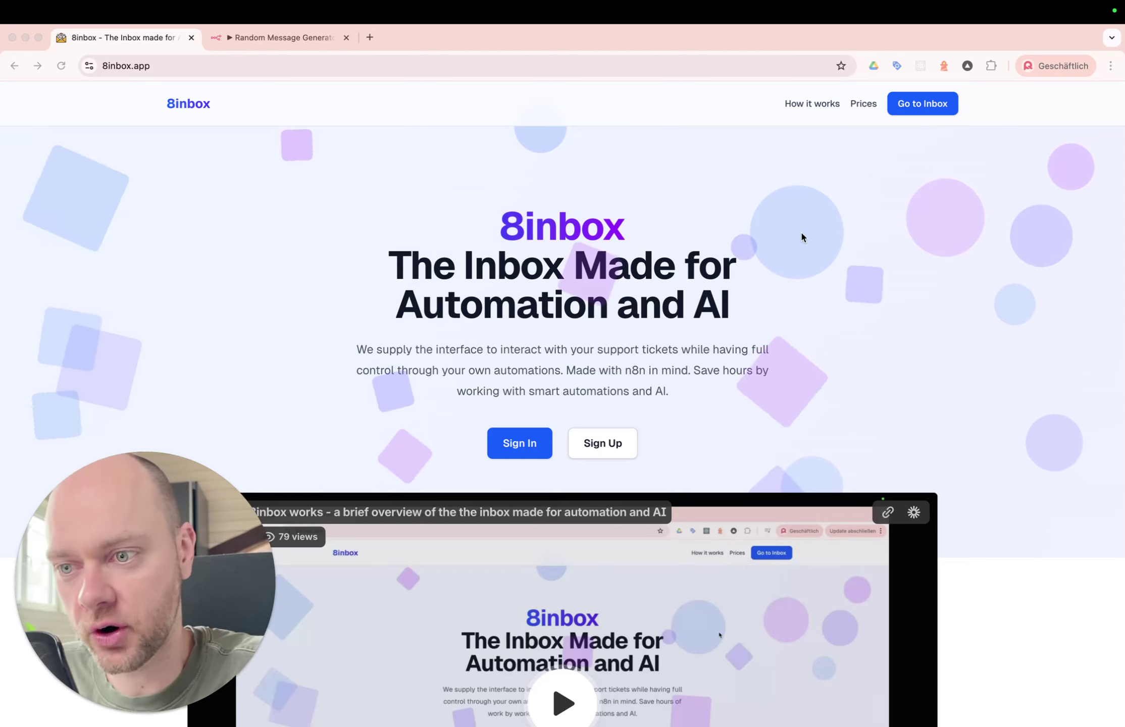
Go to the 8inbox inbox, switch to the Random Message Generator workflow in n8n and execute it.
left_click(919, 100)
left_click(919, 99)
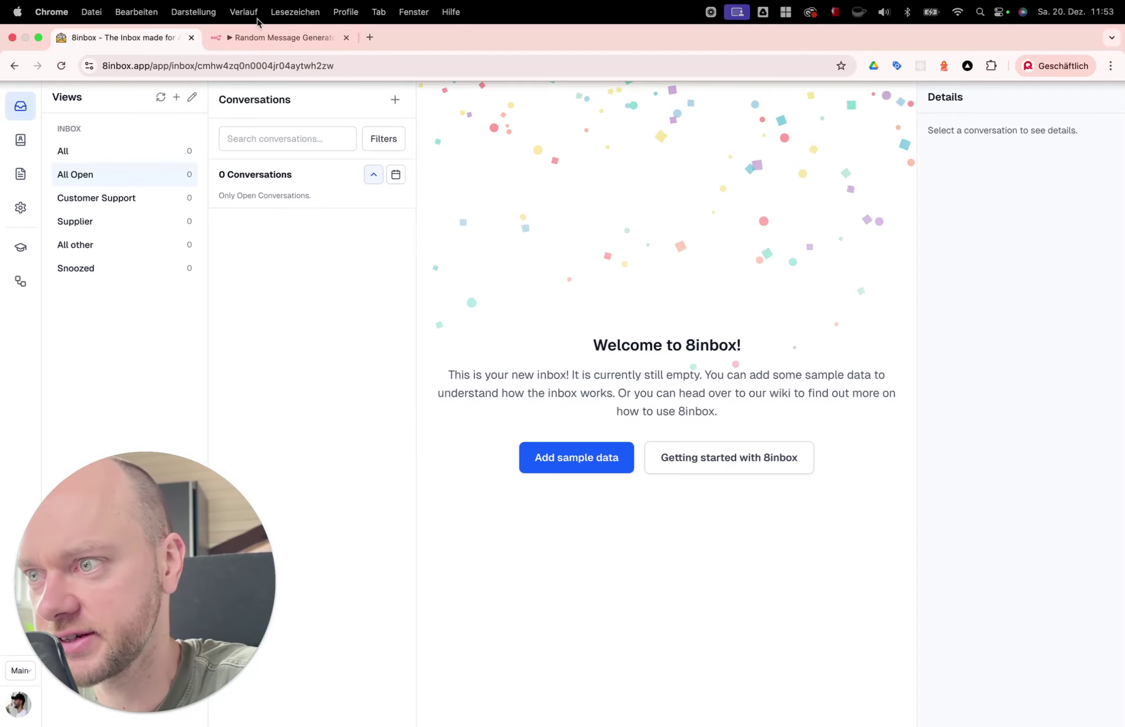
left_click(256, 38)
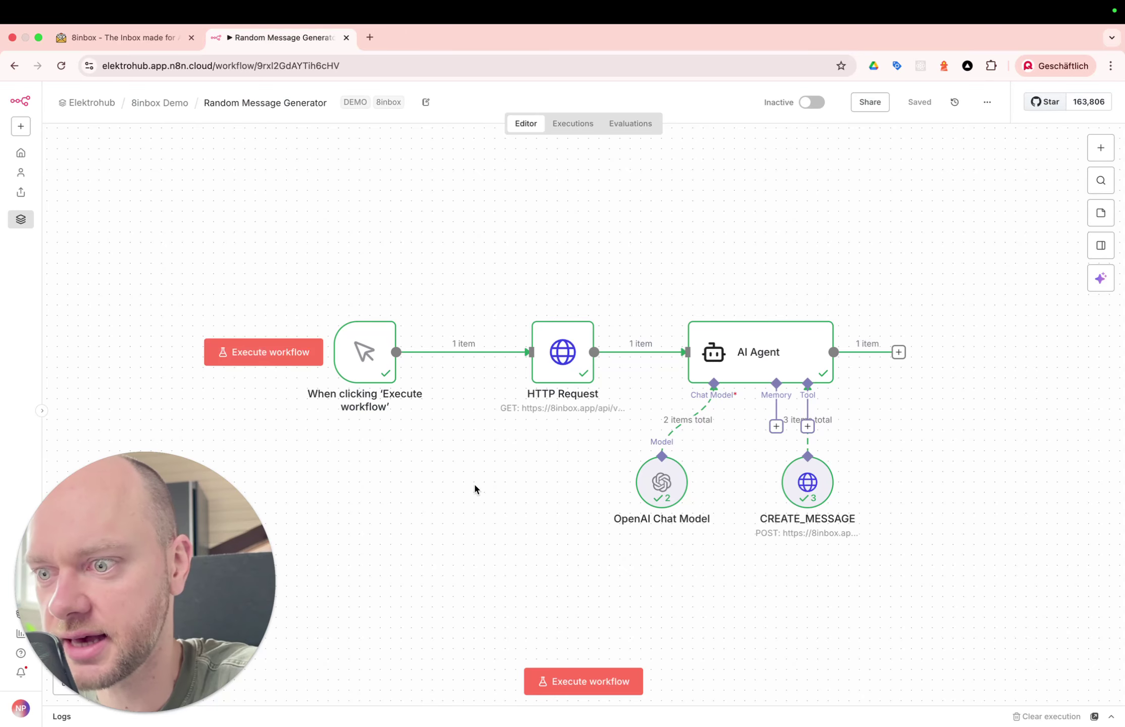
left_click(556, 681)
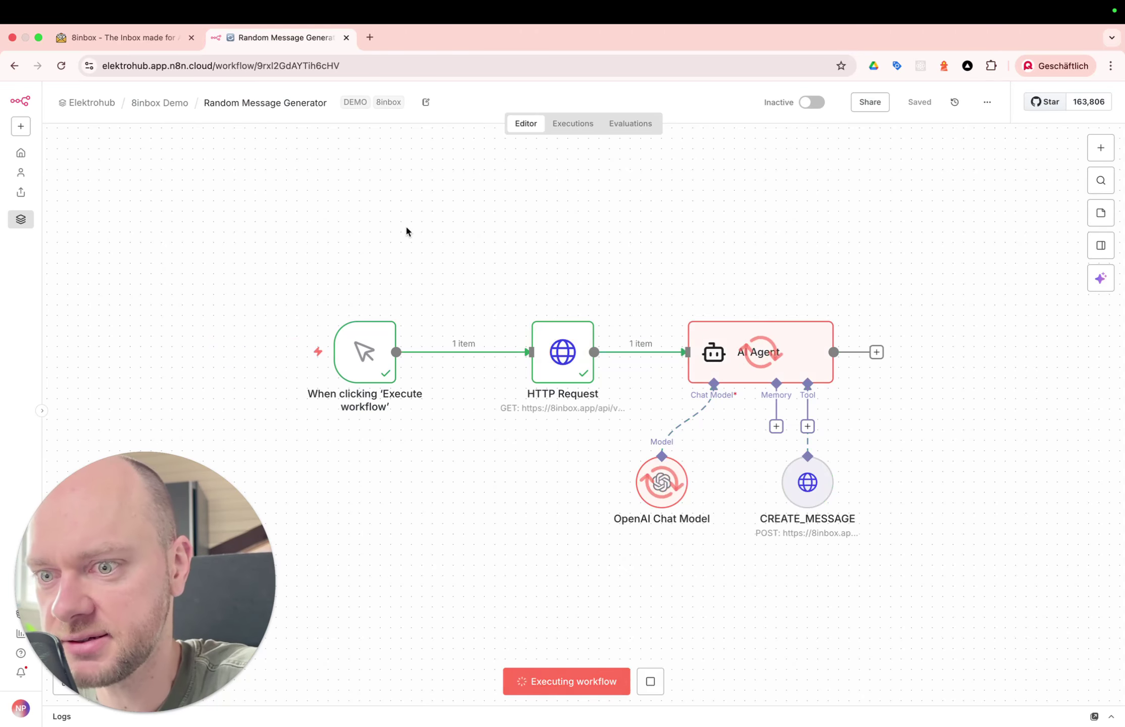
Return to 8inbox and, from the inbox settings, open the n8n workflow of the message Received trigger "Ai Support Demo".
left_click(126, 37)
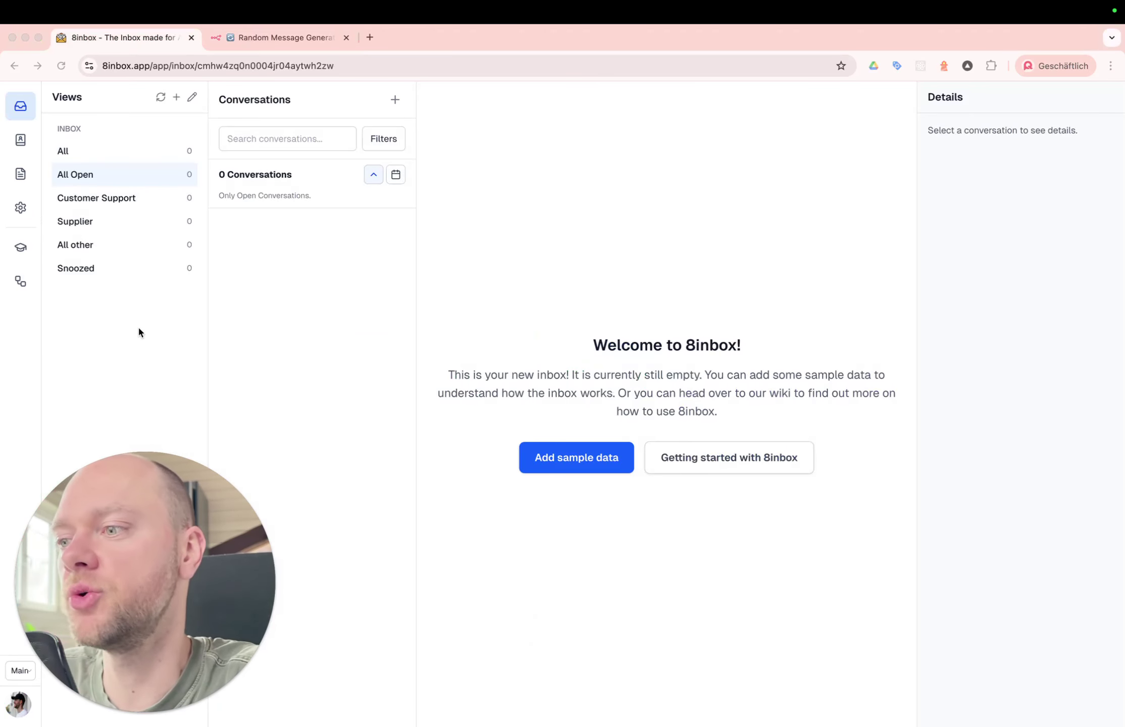
left_click(20, 207)
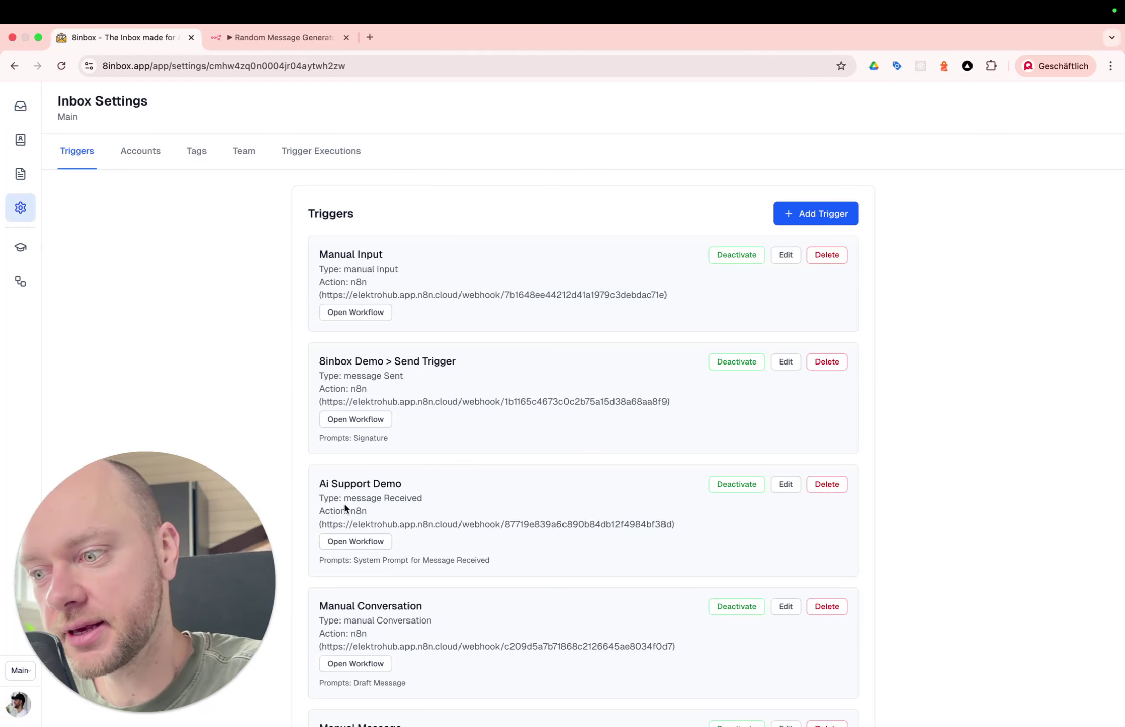
left_click_drag(344, 498, 444, 499)
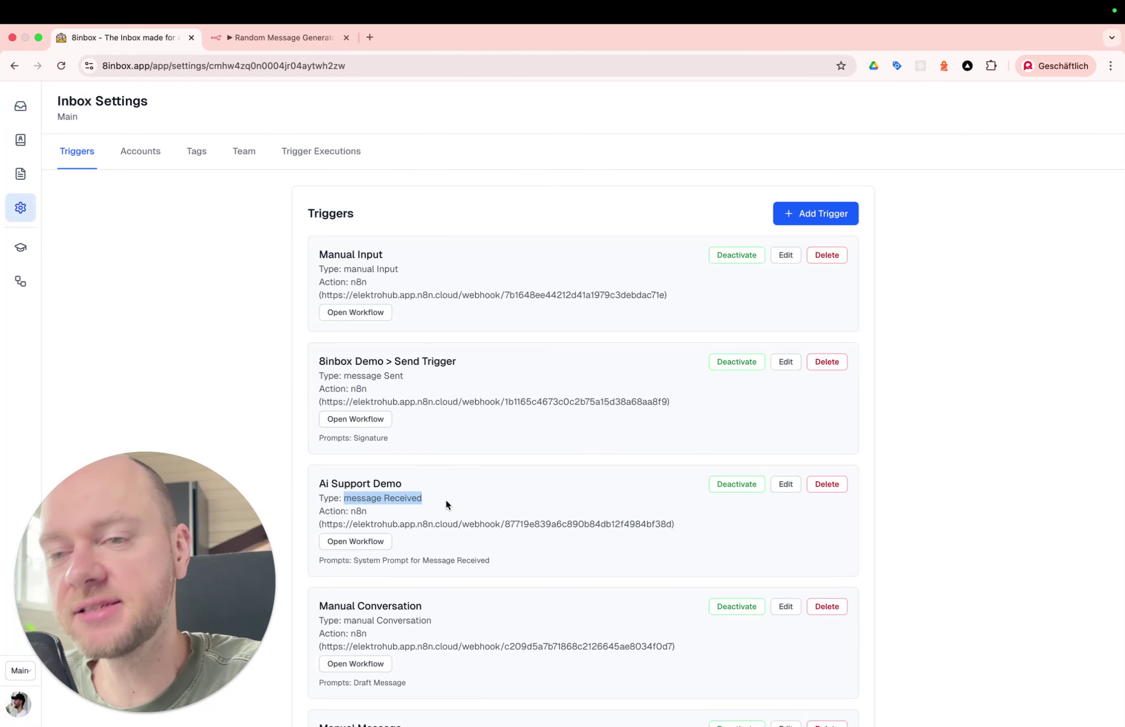
left_click_drag(348, 524, 371, 540)
left_click(372, 540)
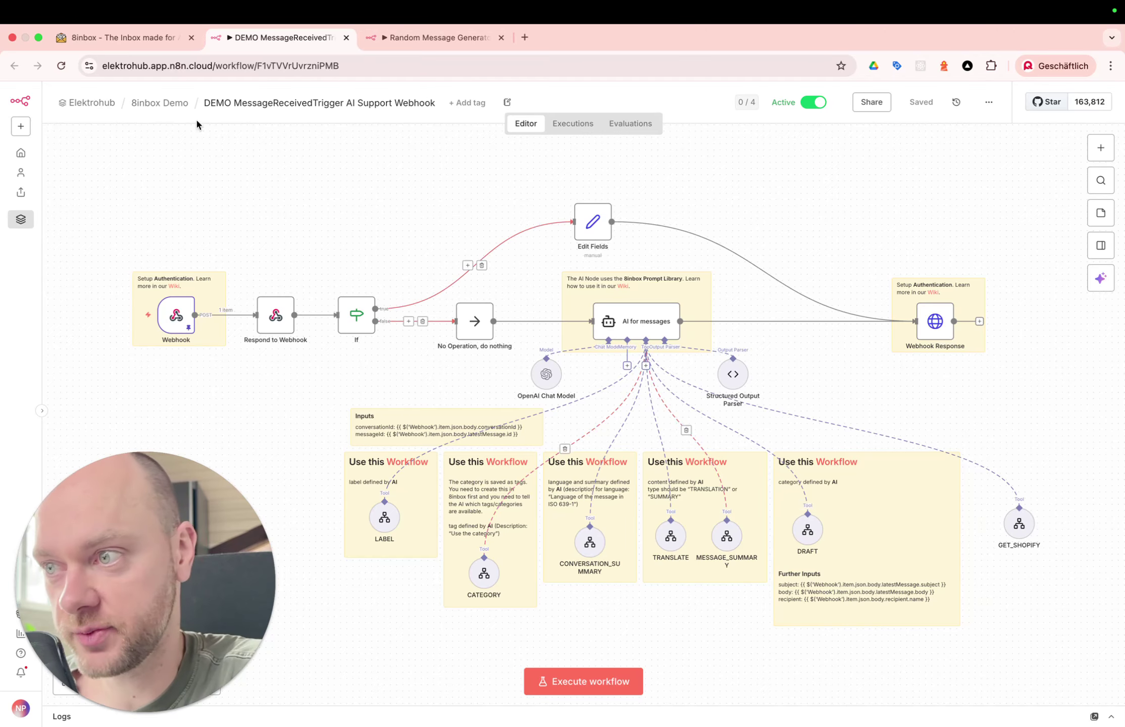
Return to the 8inbox inbox and open the conversation "Rückerstattung wegen zurückgesendeter Bestellung".
left_click(157, 39)
left_click(389, 39)
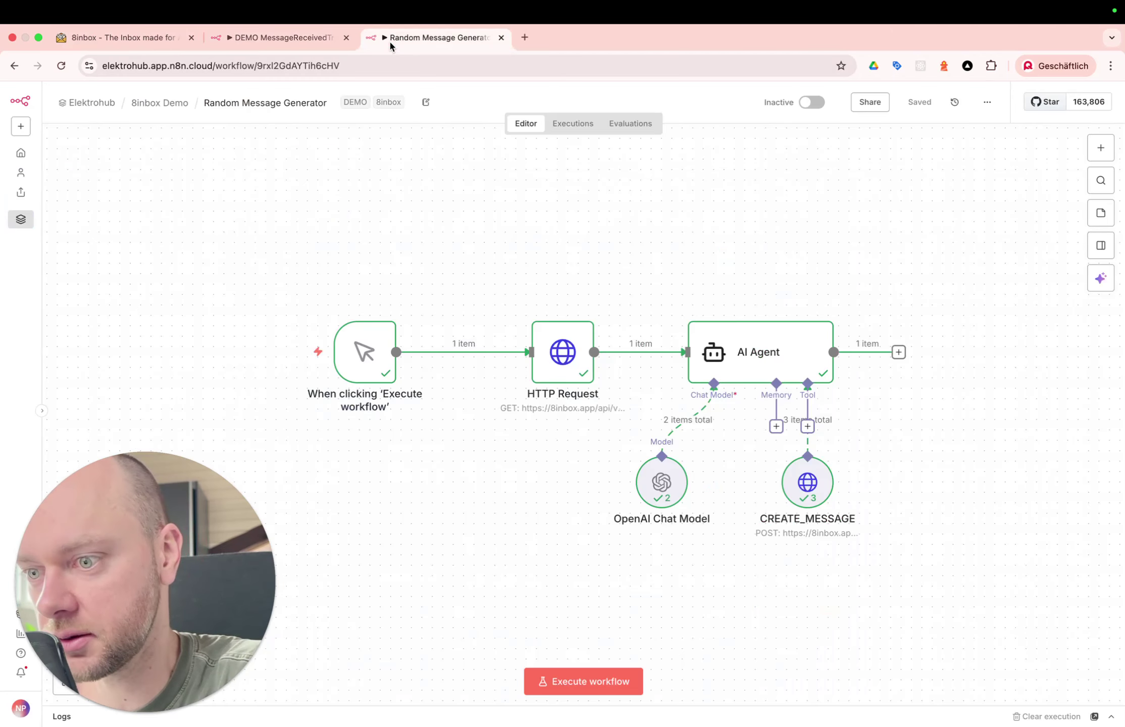
left_click(149, 39)
left_click(21, 106)
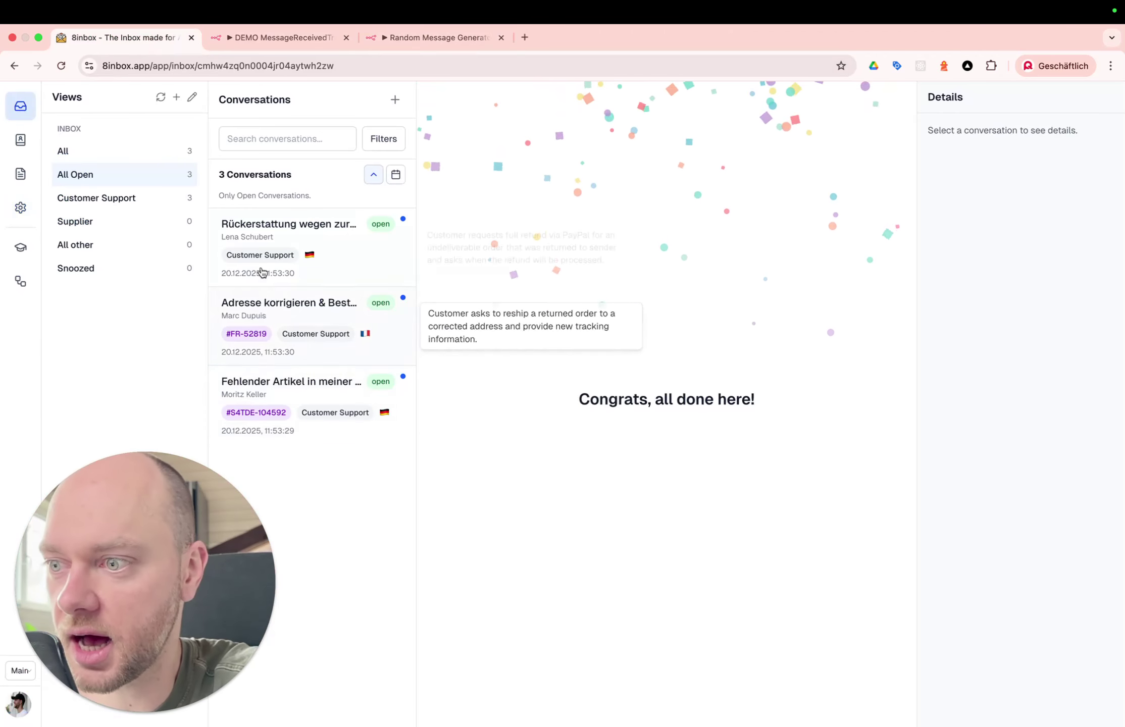
left_click(352, 259)
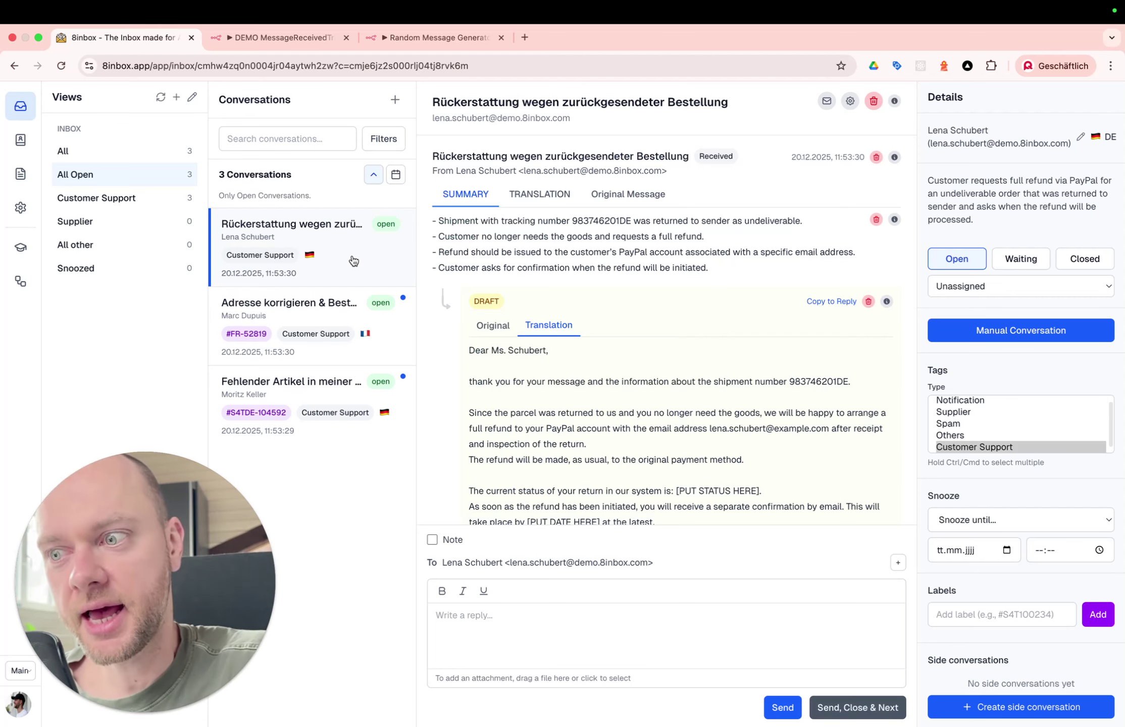
Display the conversation's original German message and highlight its text for reading.
mouse_move(333, 265)
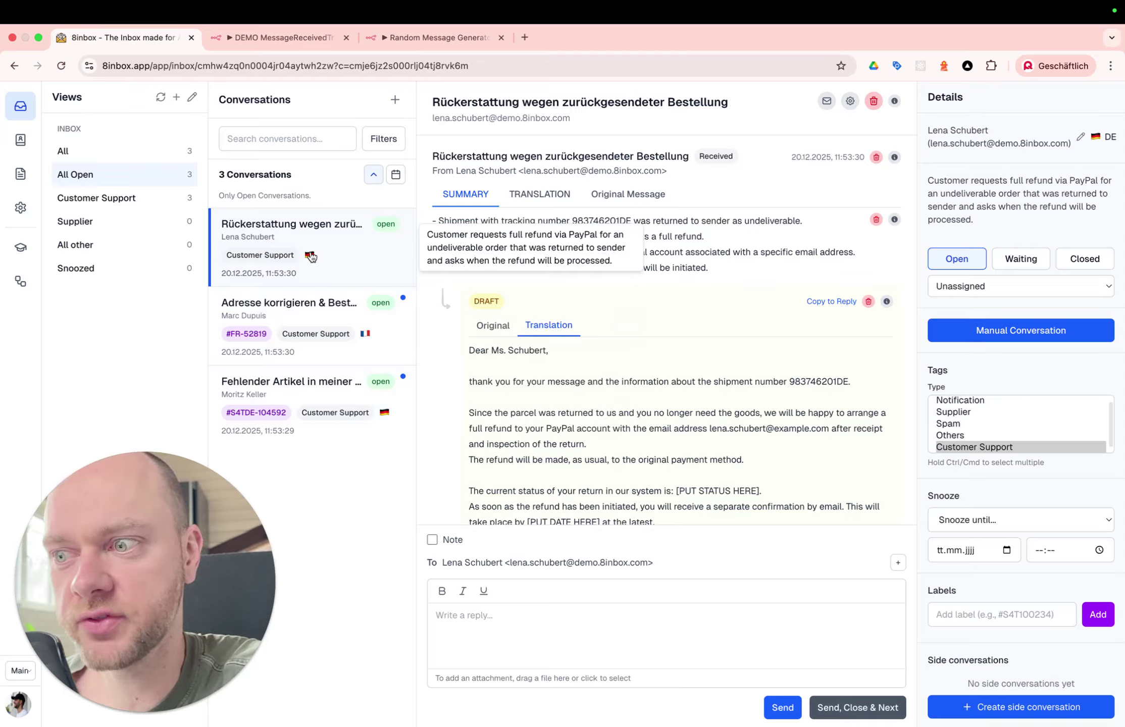
left_click(618, 195)
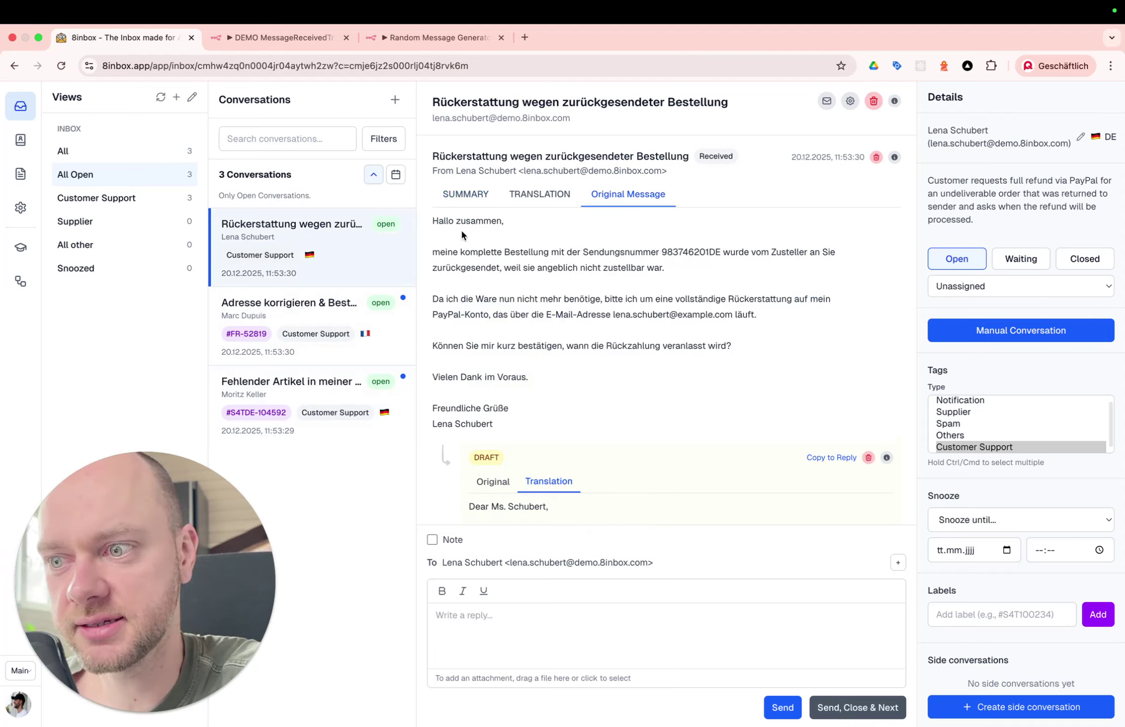
left_click_drag(434, 220, 544, 420)
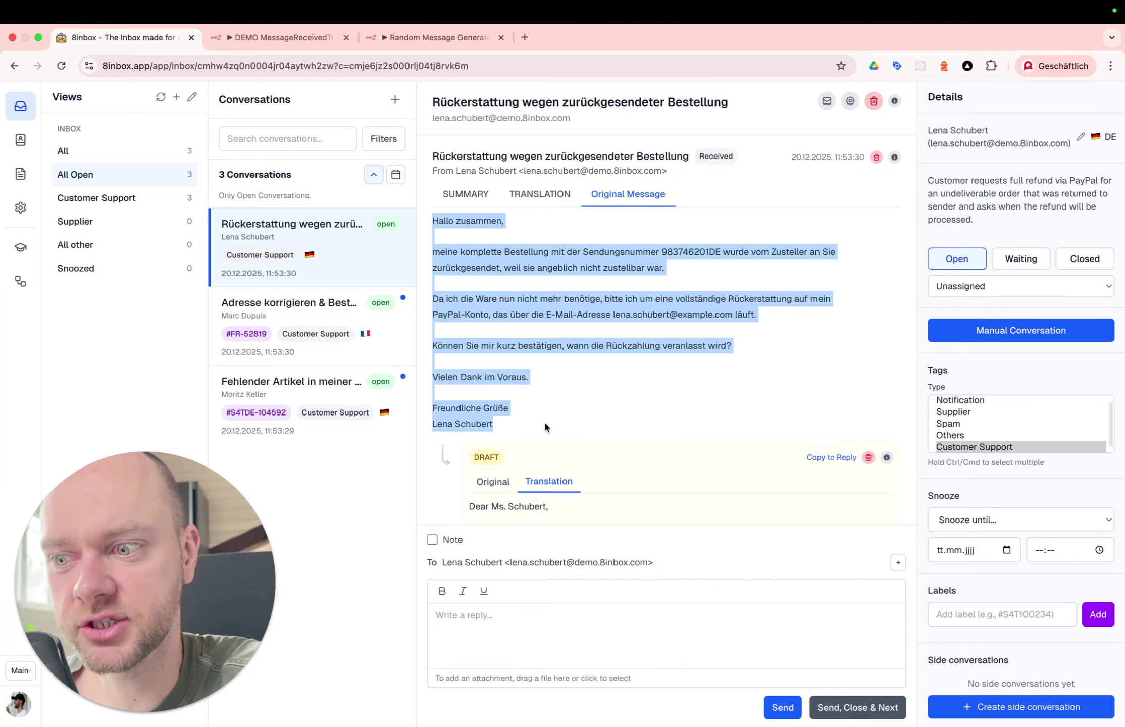
left_click(596, 392)
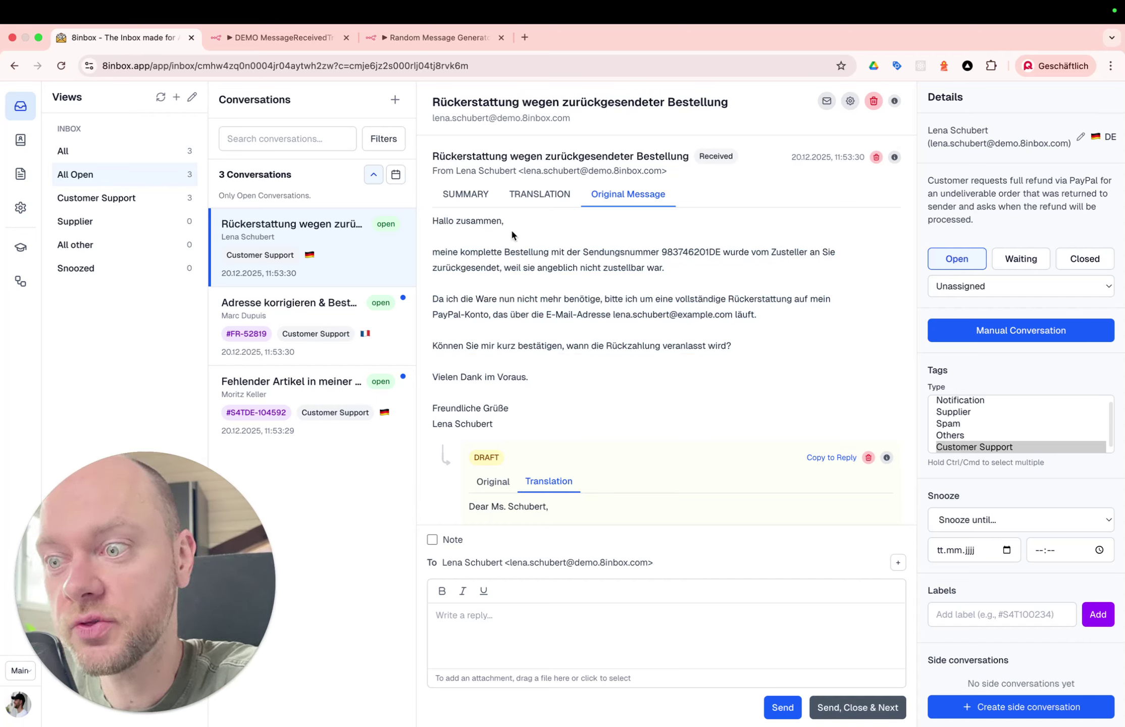
left_click_drag(432, 220, 497, 275)
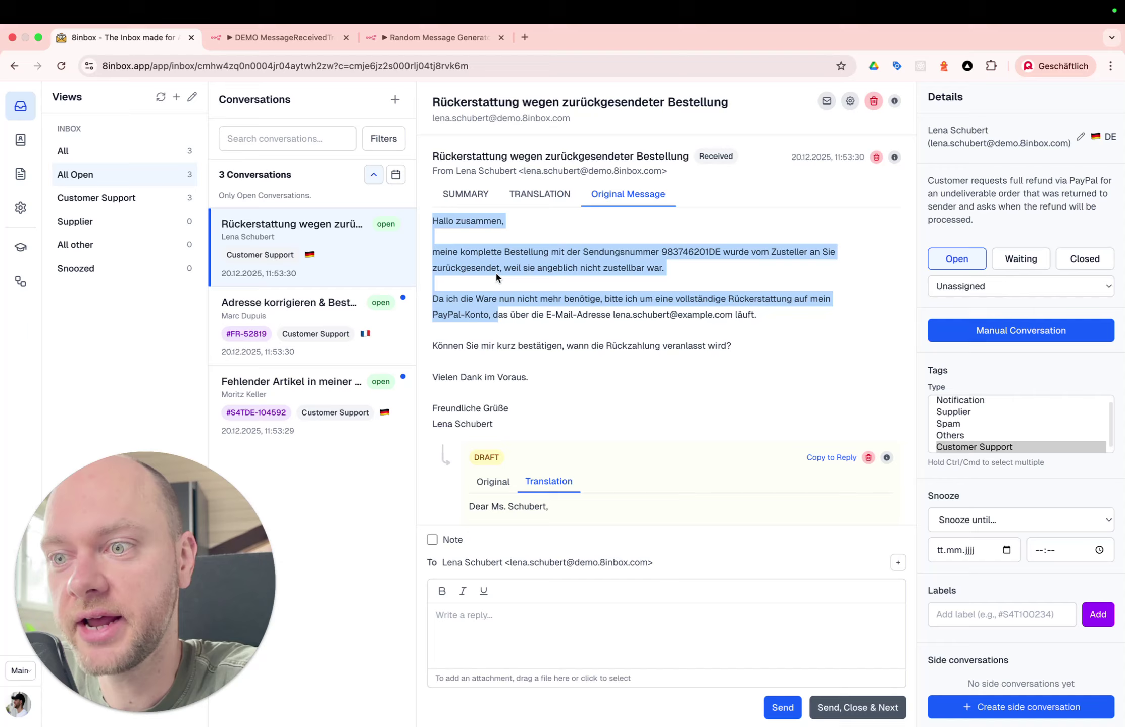
Show the message's translation, check the DEMO MessageReceivedTrigger AI Support Webhook workflow in n8n, and return to 8inbox.
left_click(535, 200)
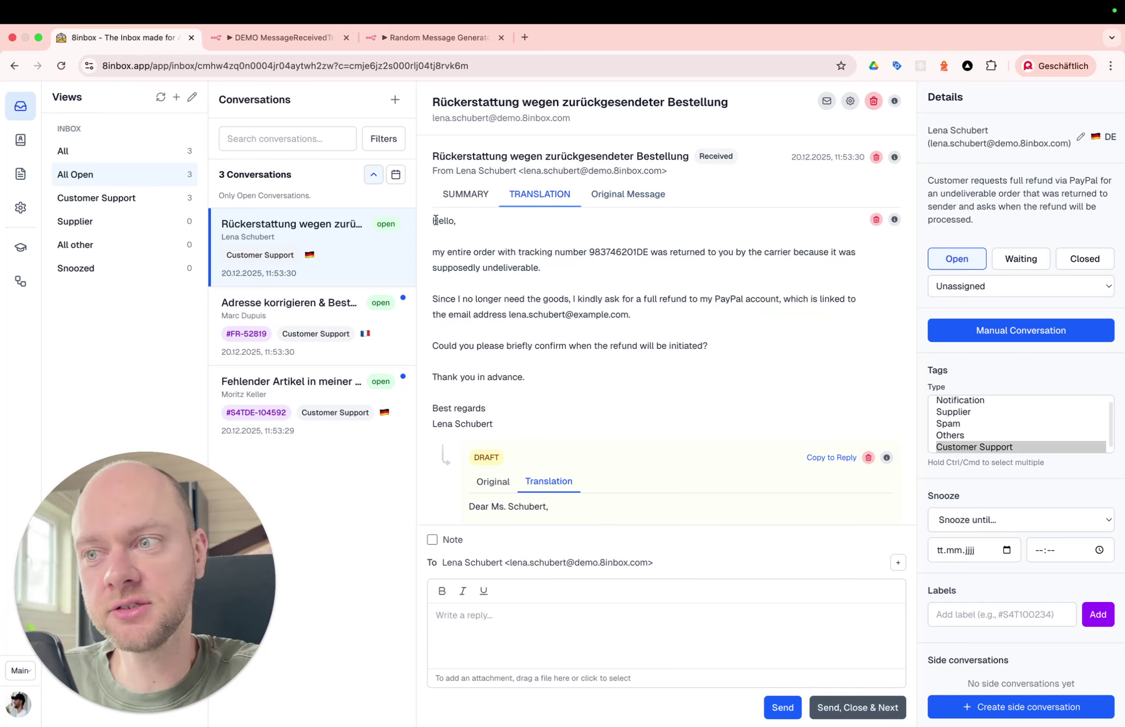
left_click(291, 41)
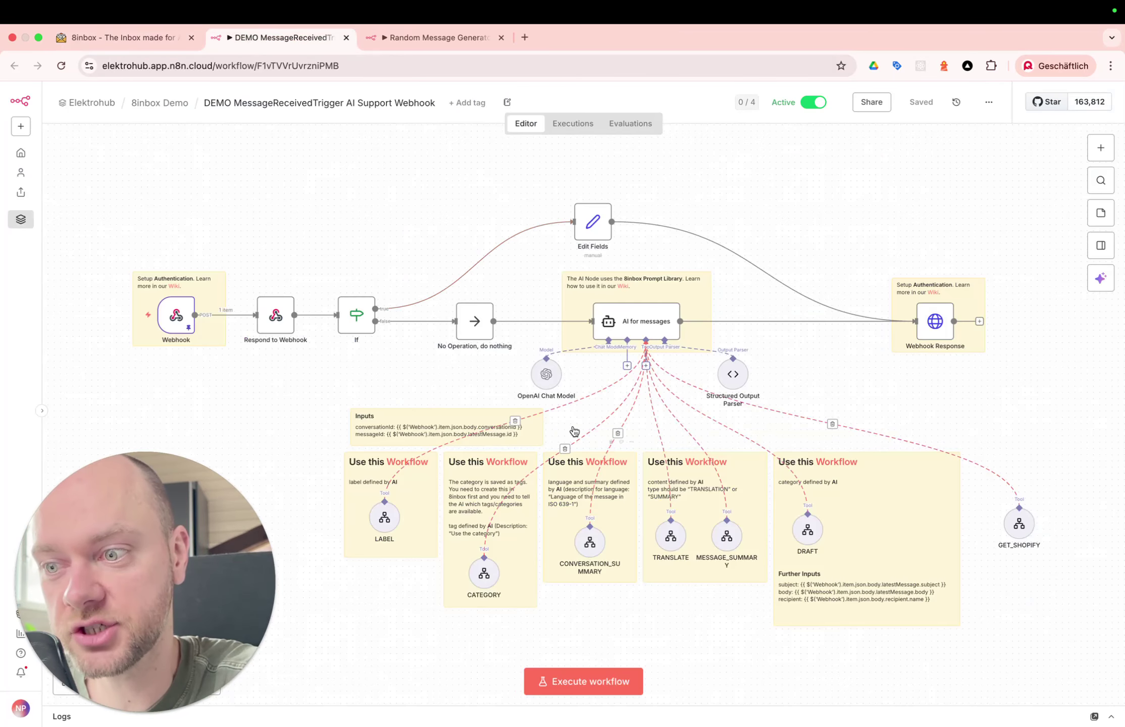
left_click(147, 41)
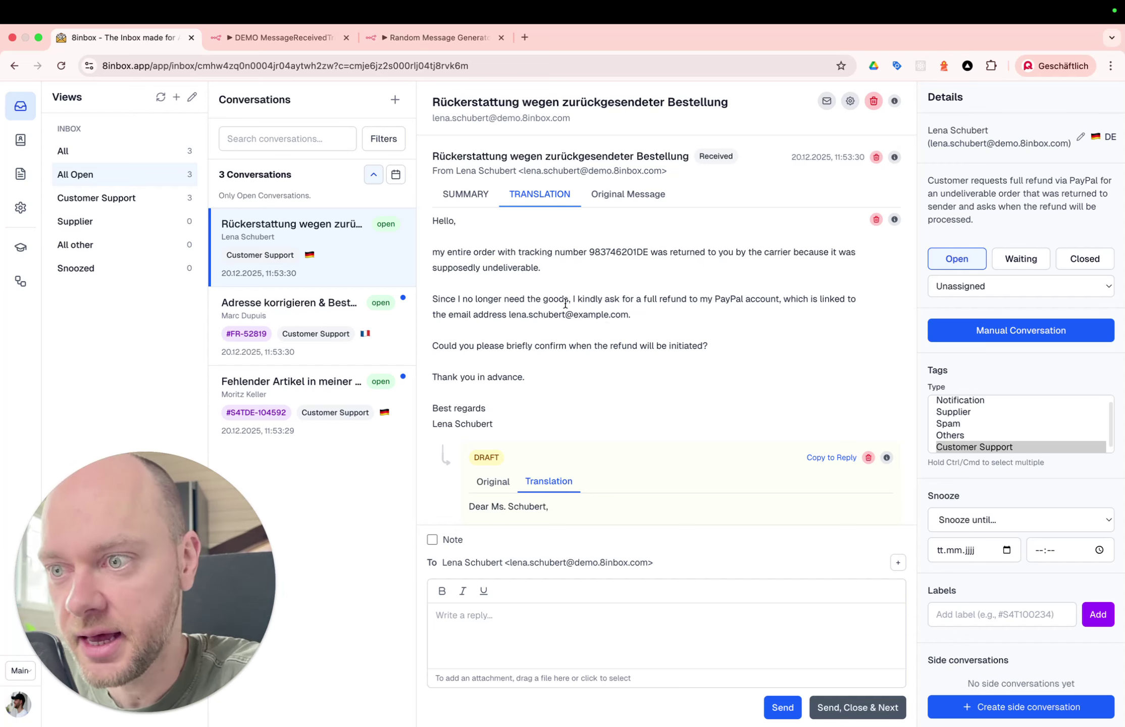
Highlight the message's summary points, compare them with the translation, and return to the summary.
left_click(465, 194)
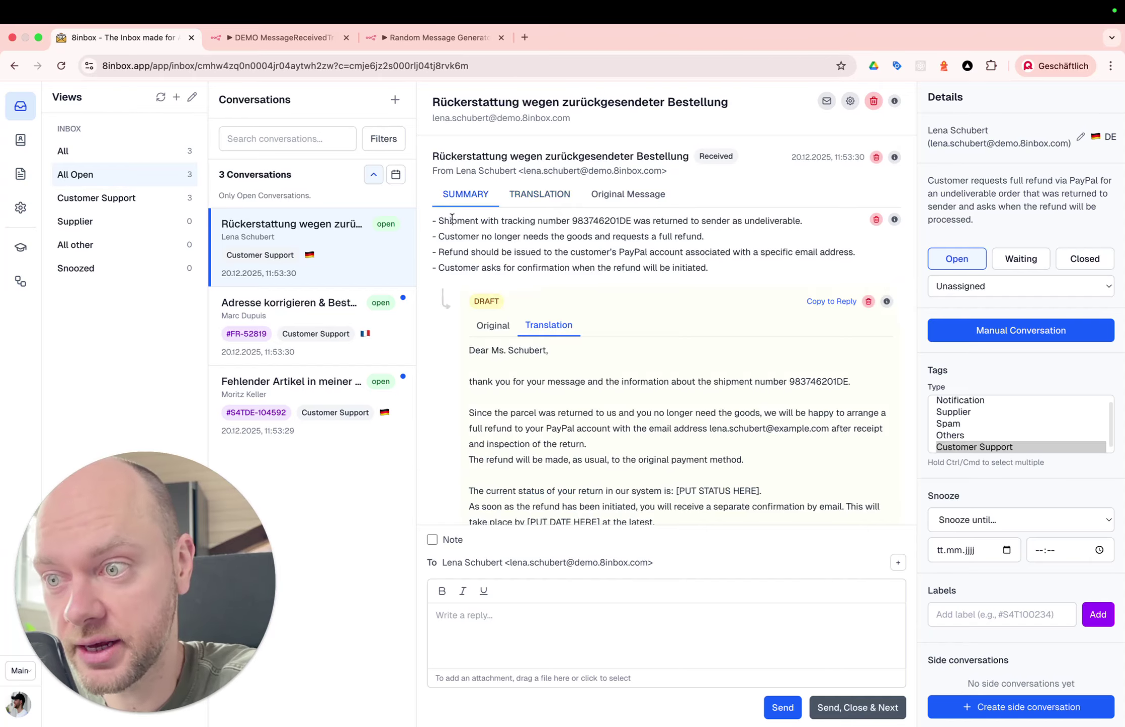
mouse_move(434, 221)
left_mouse_down()
mouse_move(797, 254)
mouse_move(701, 270)
mouse_move(437, 224)
left_mouse_up()
left_click(701, 270)
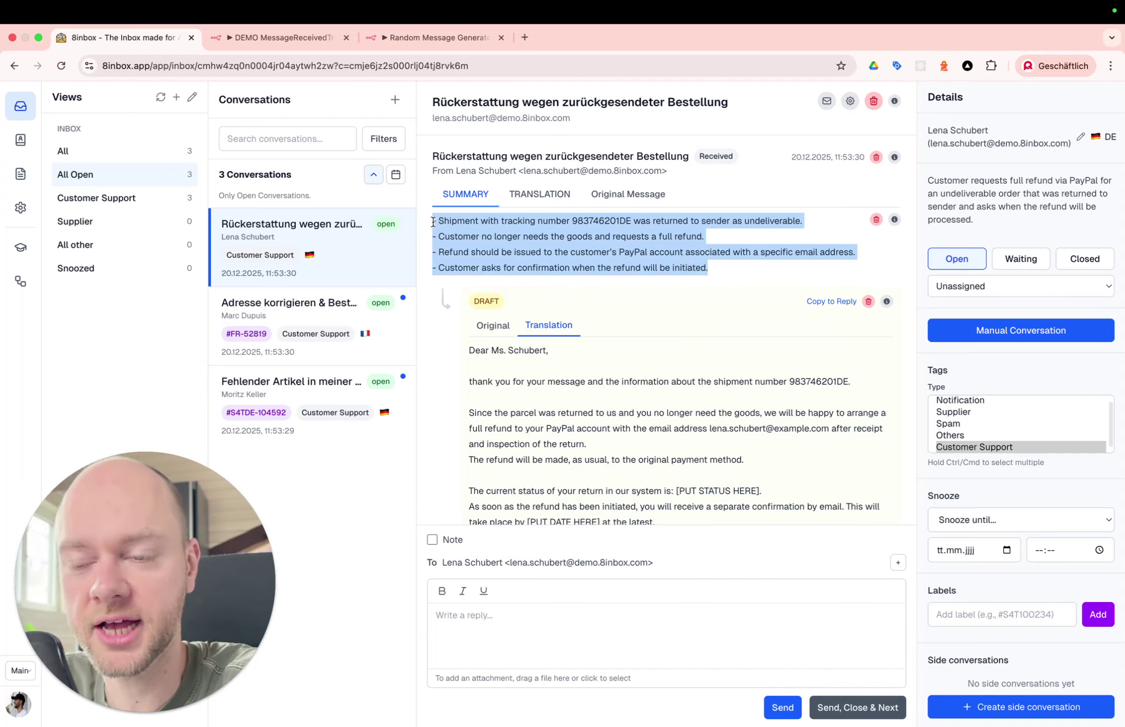
left_click(536, 193)
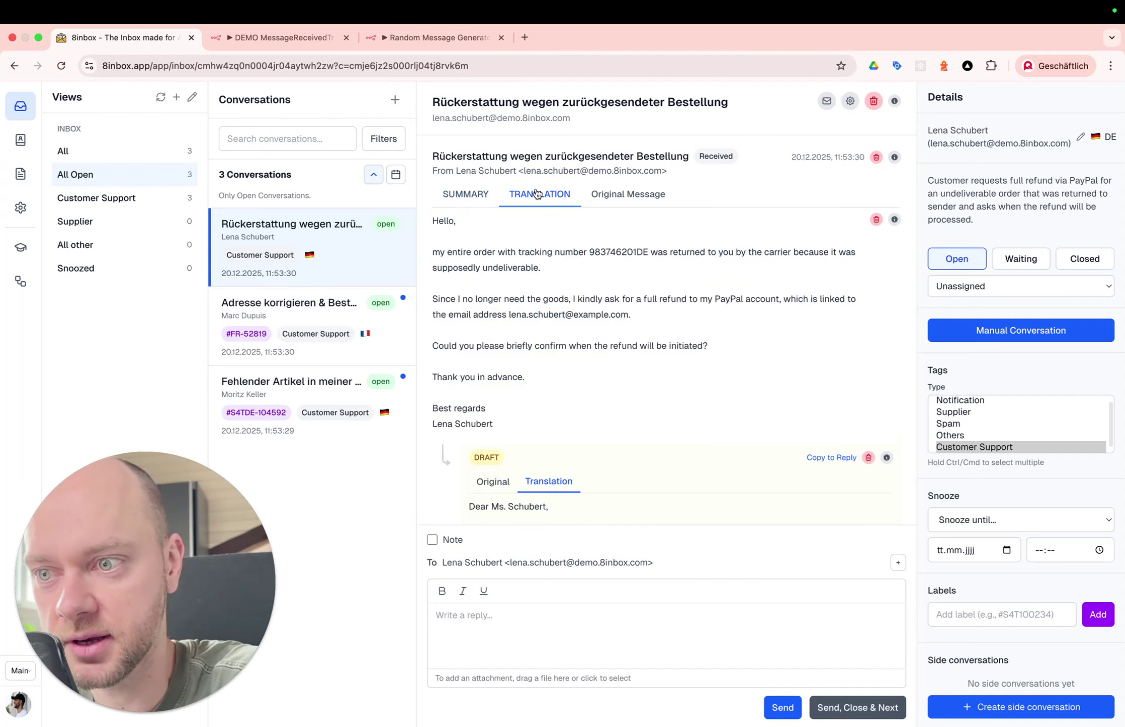
left_click(467, 195)
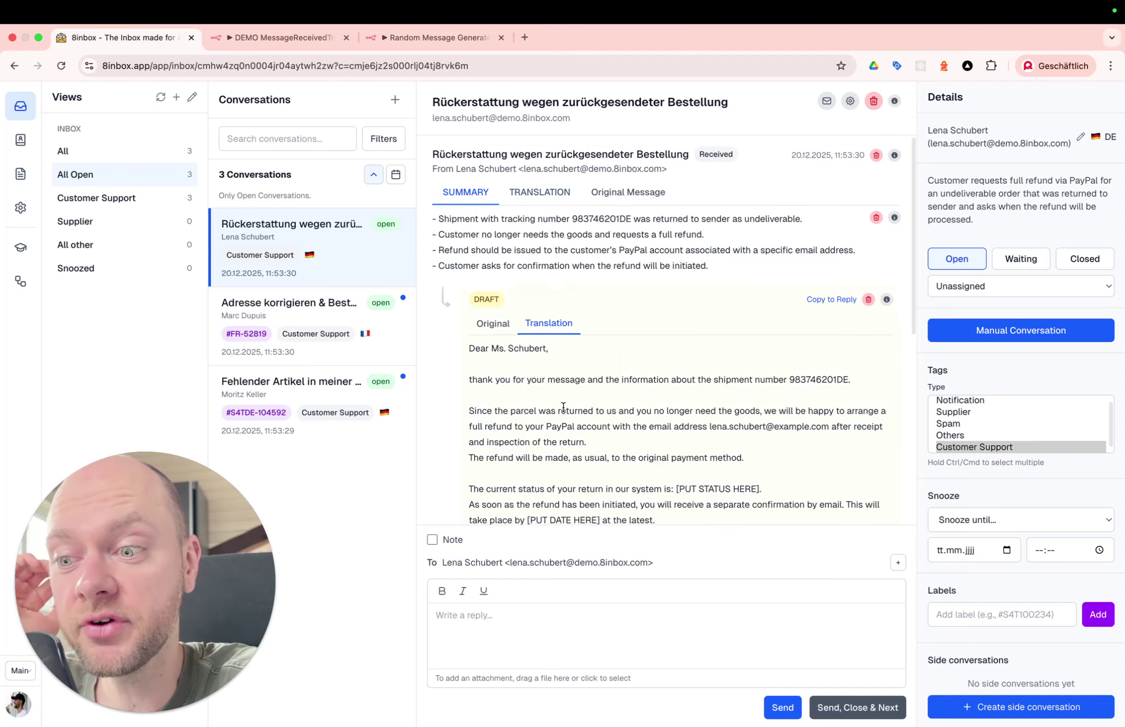
Read through the suggested draft reply and compare its original German version with the translation.
scroll(566, 386, "down", 5)
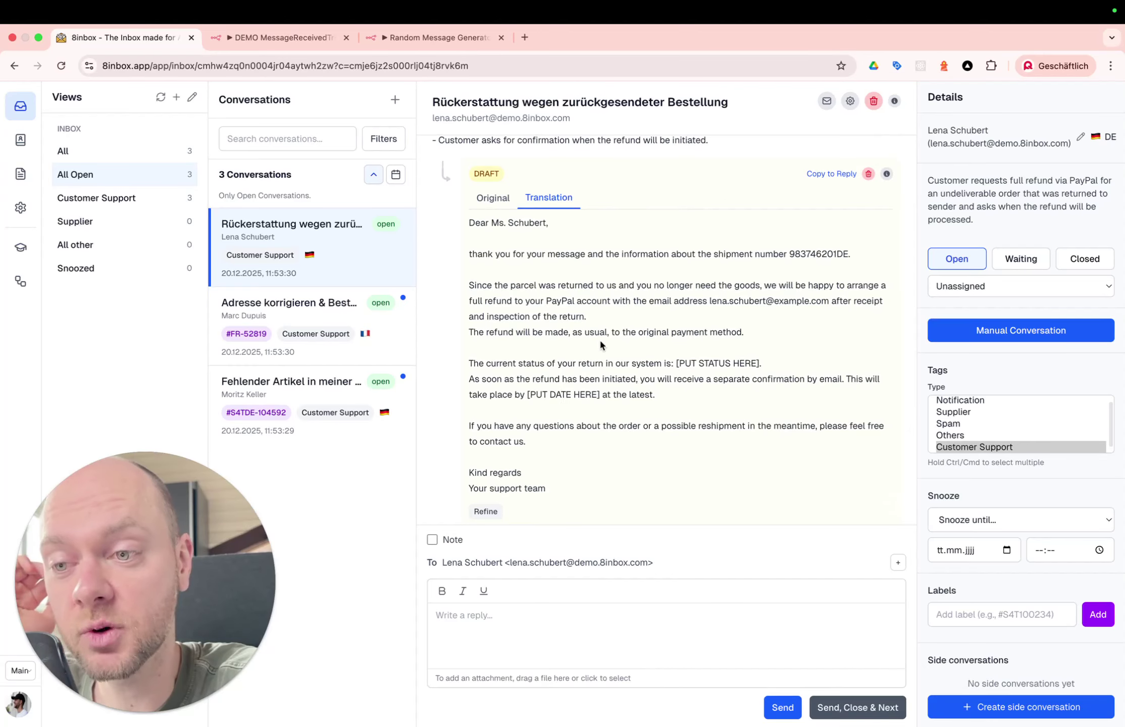
scroll(605, 315, "up", 5)
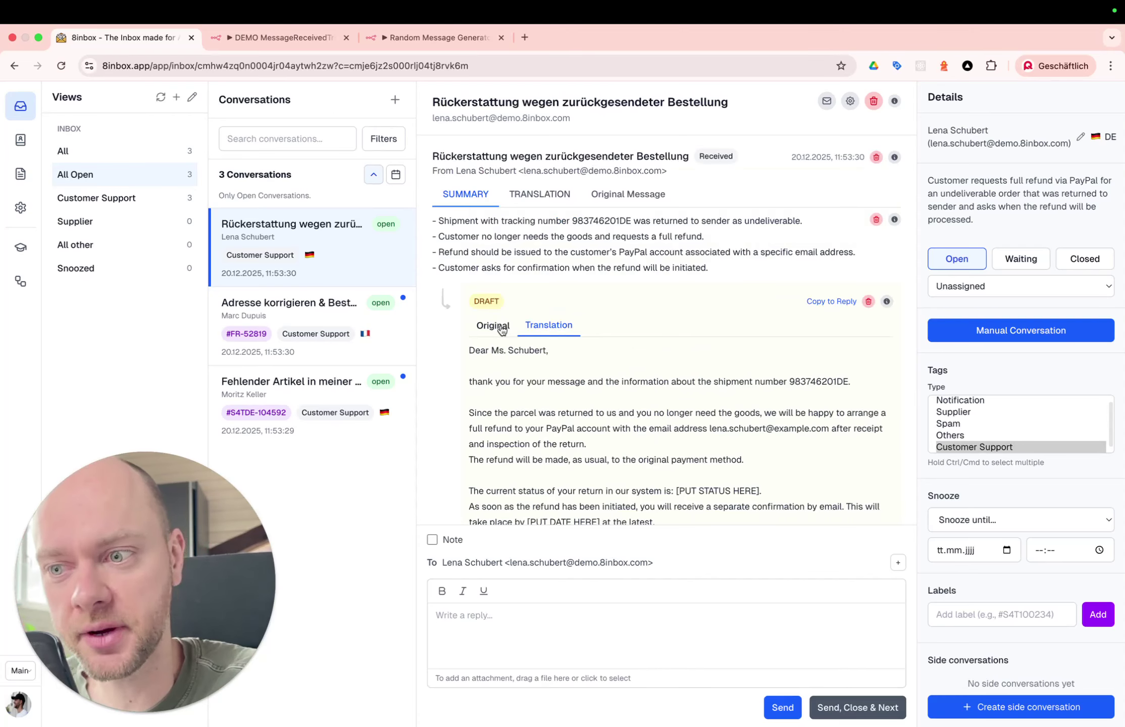
left_click(502, 327)
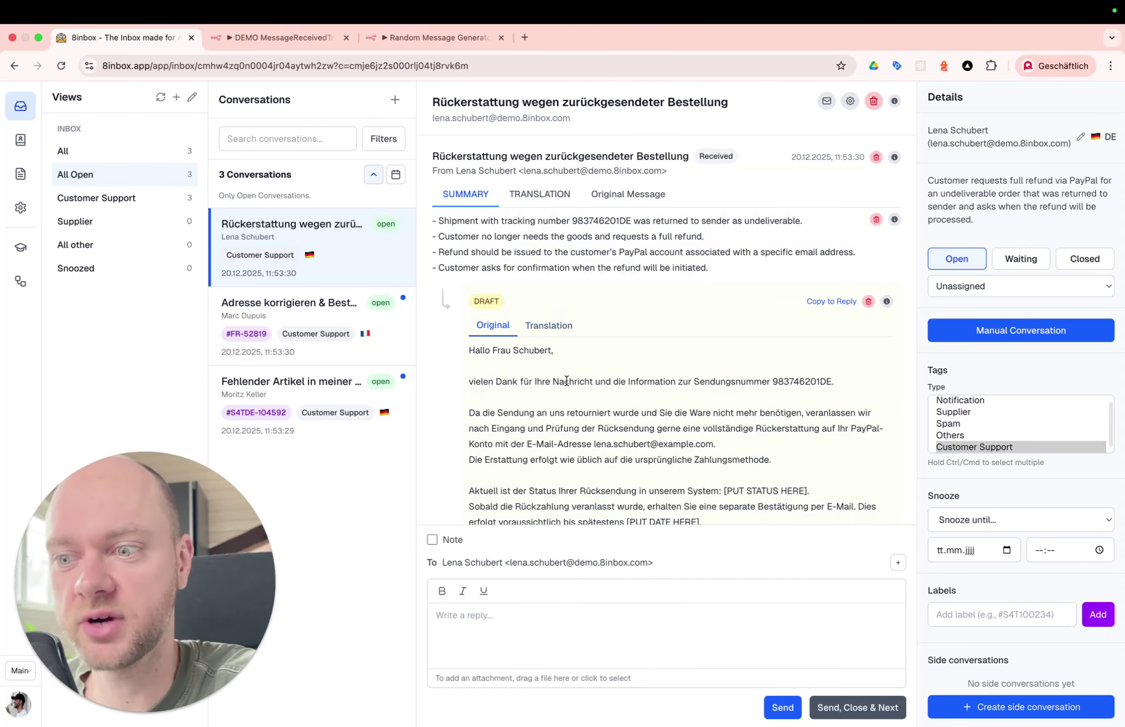
left_click(563, 325)
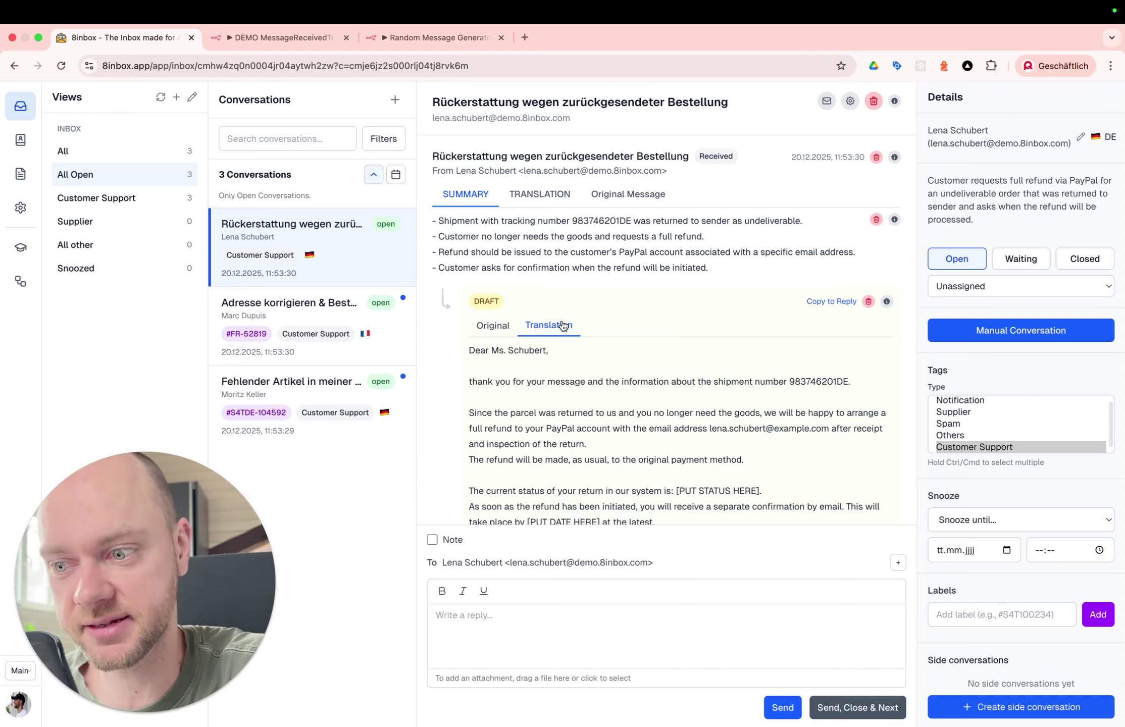
Copy the draft into the reply field, then delete all the reply text.
left_click(826, 304)
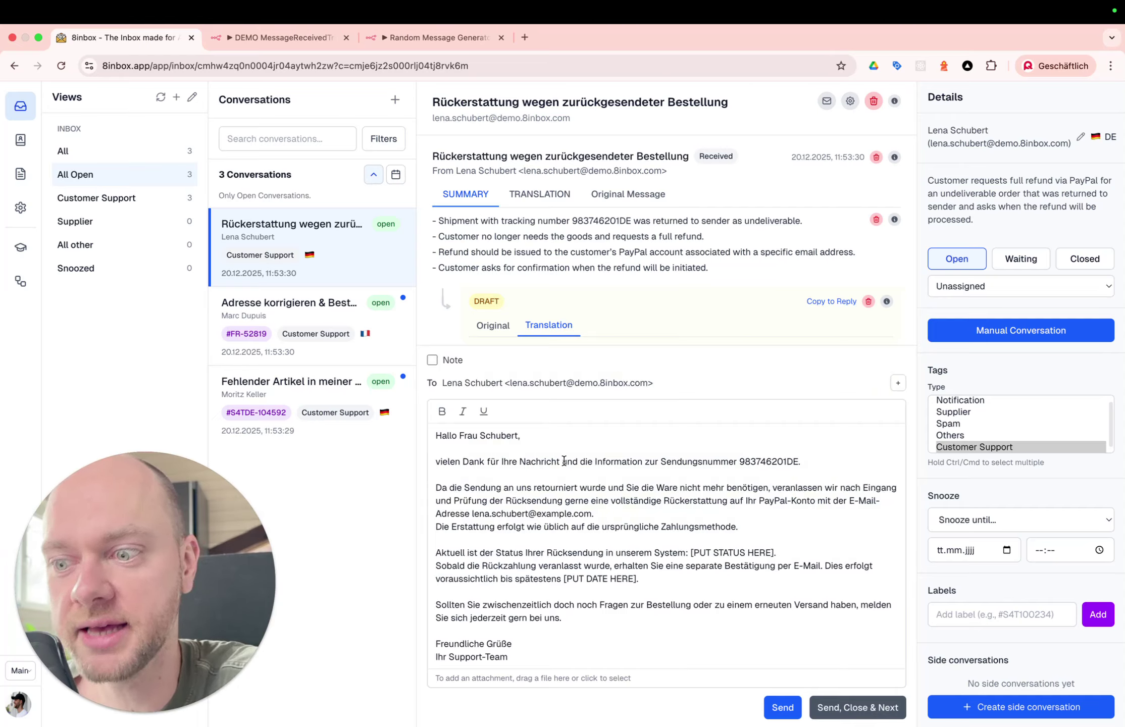
left_click(578, 488)
key("super+a")
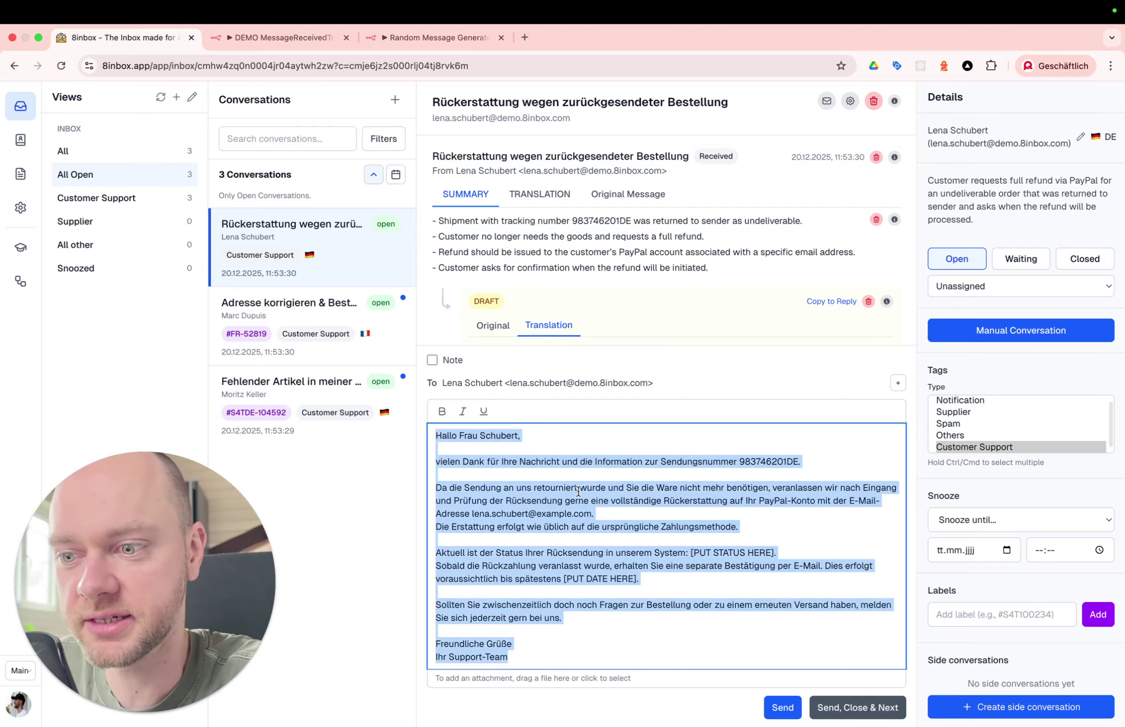
key("BackSpace")
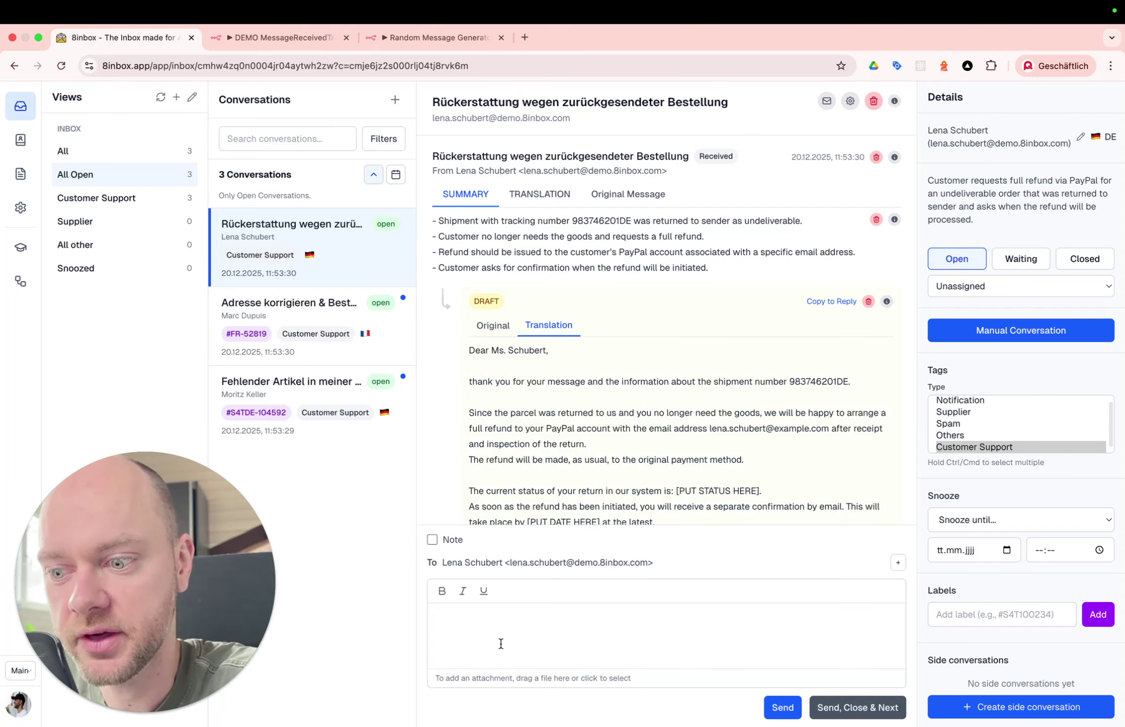
left_click(500, 643)
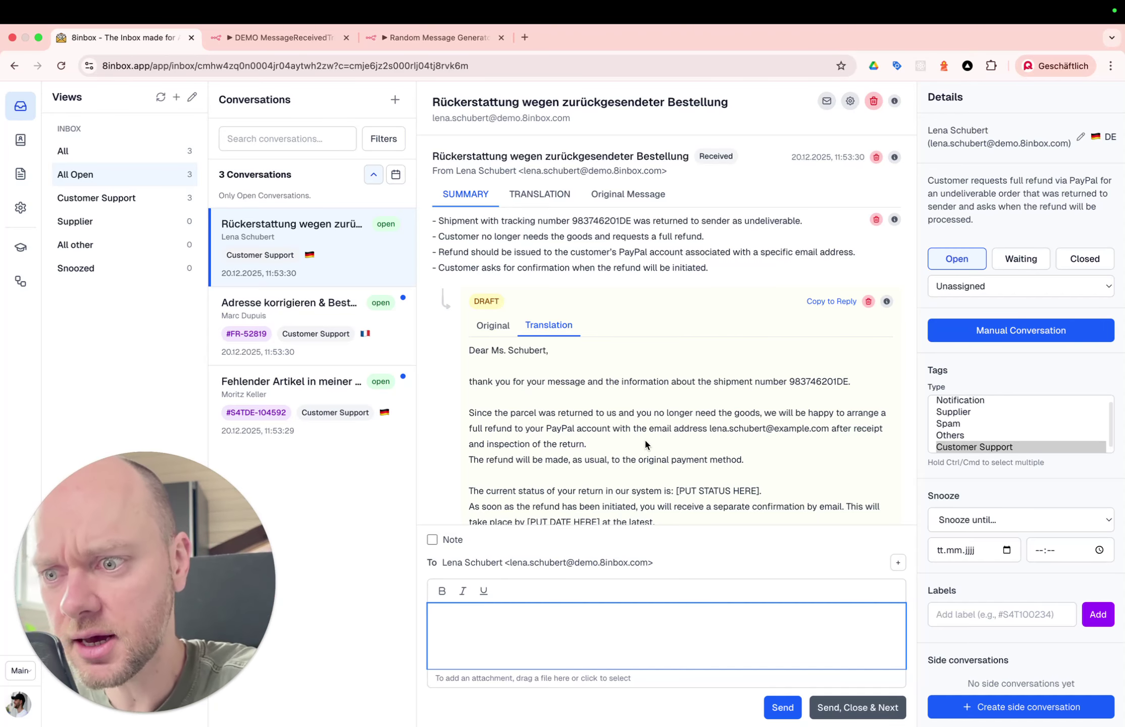
Open the Ai Support Demo execution in n8n and examine the Webhook node's output down to the latest message body.
scroll(646, 350, "down", 8)
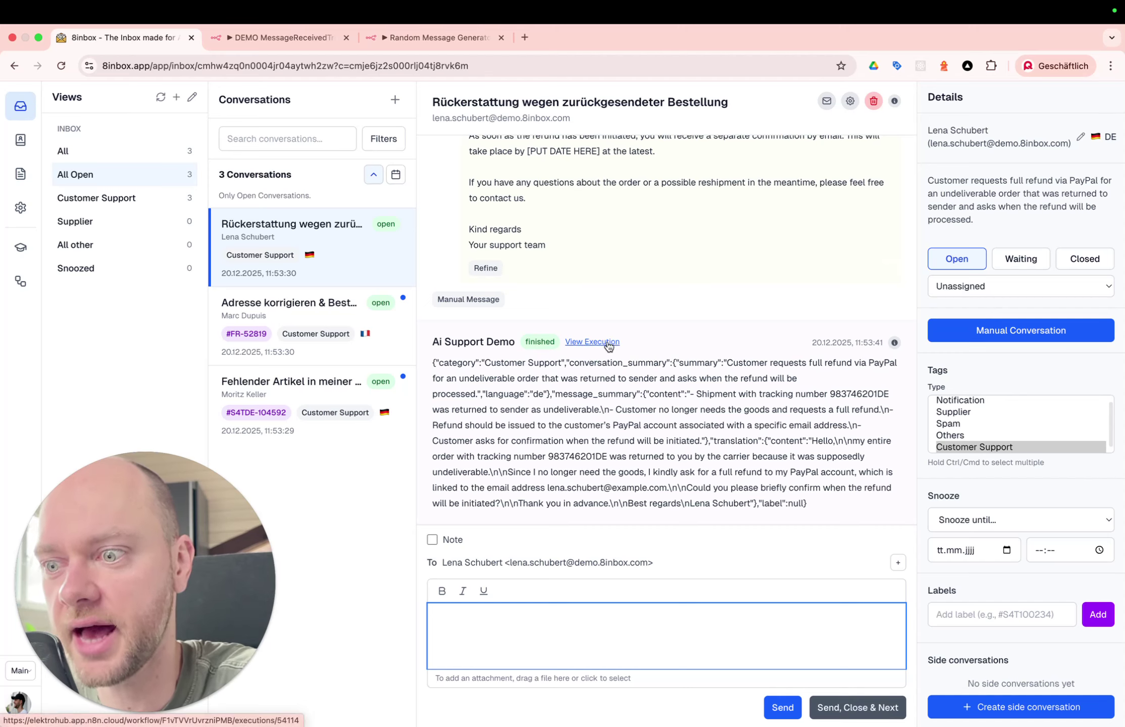
left_click(592, 342)
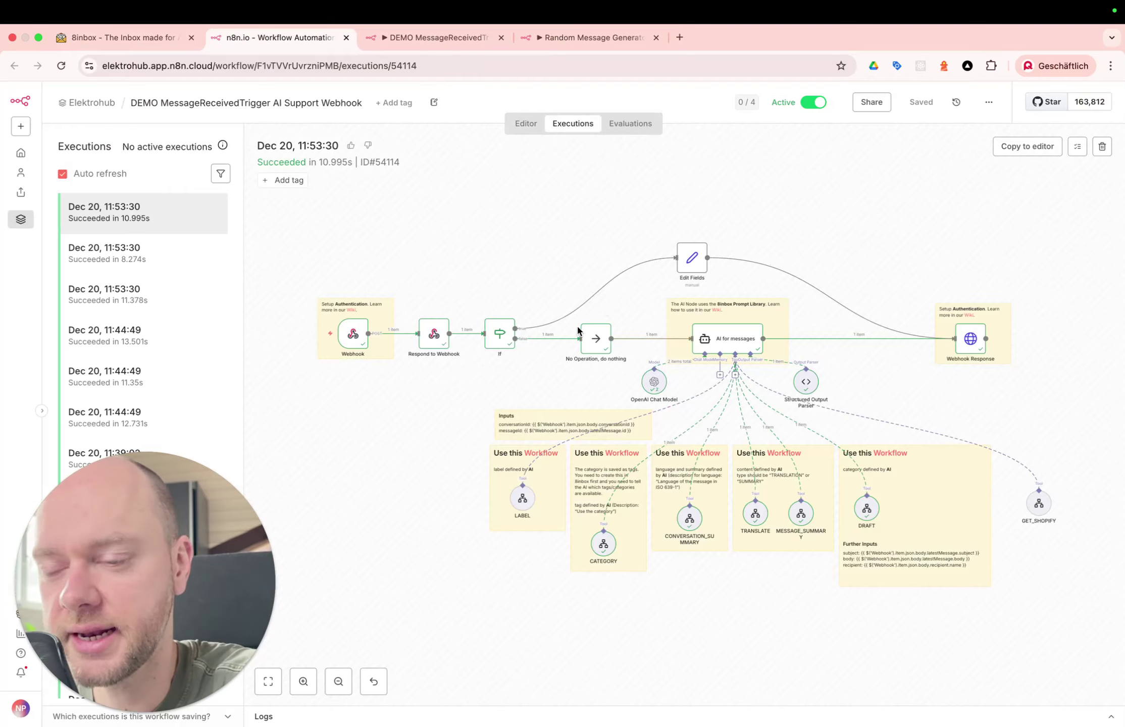
double_click(354, 337)
scroll(778, 427, "down", 5)
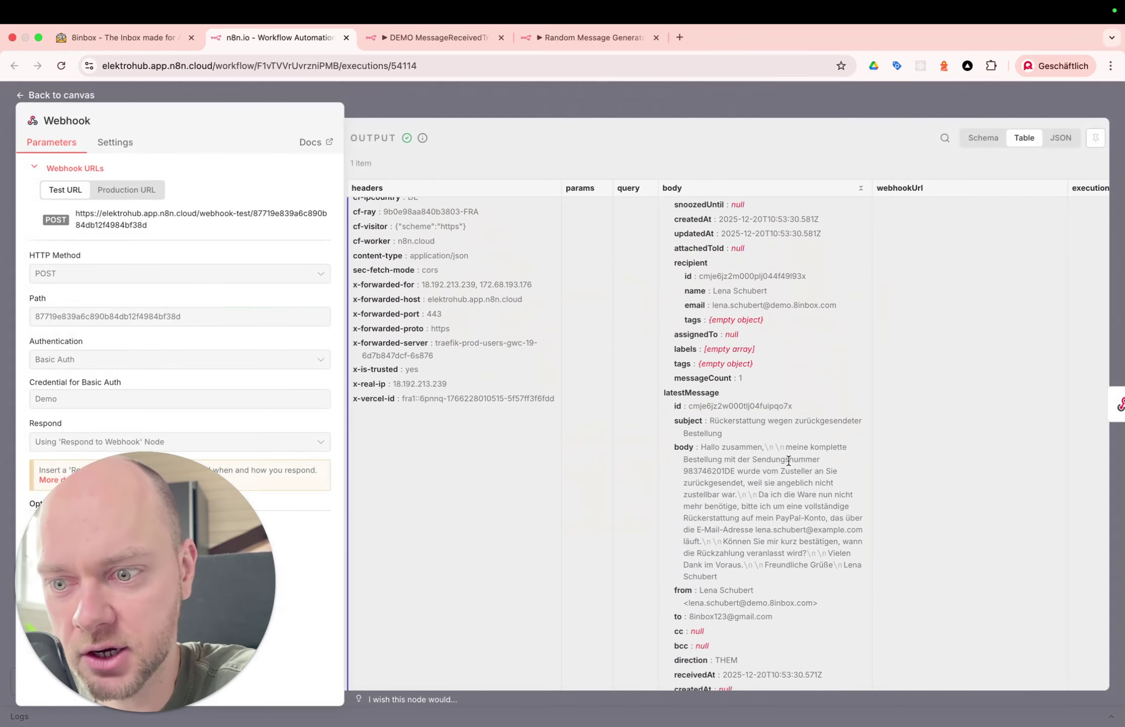
Return to the refund conversation in 8inbox and display its original message again.
left_click(124, 38)
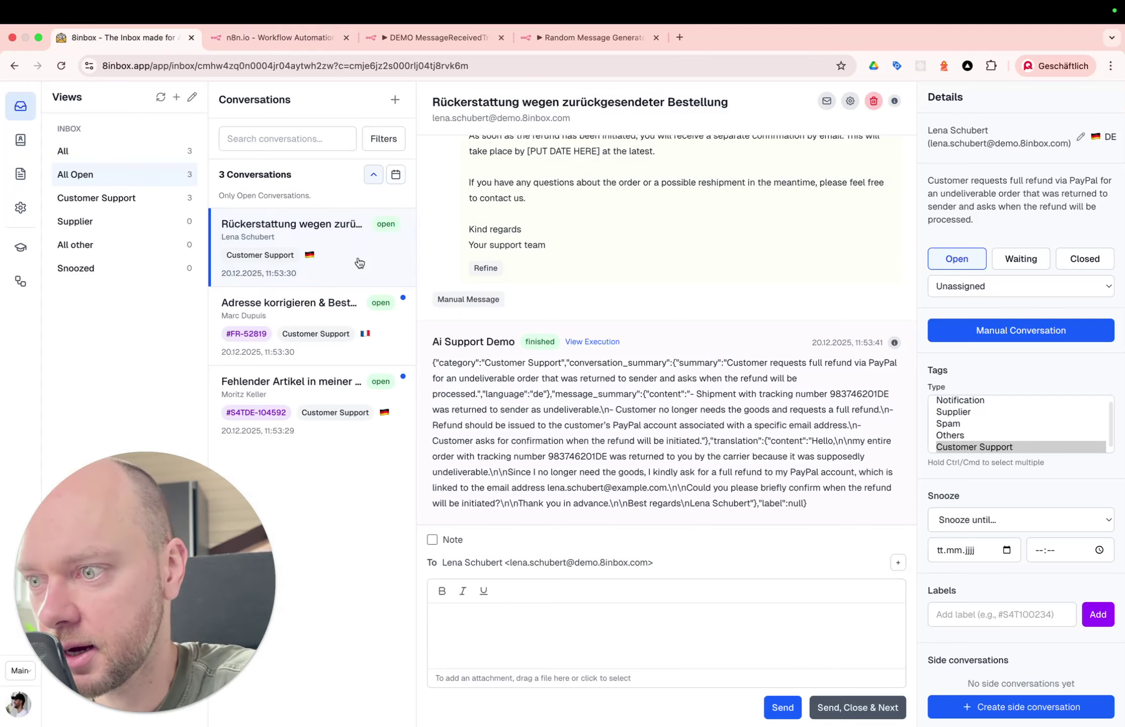
scroll(614, 284, "up", 10)
left_click(596, 196)
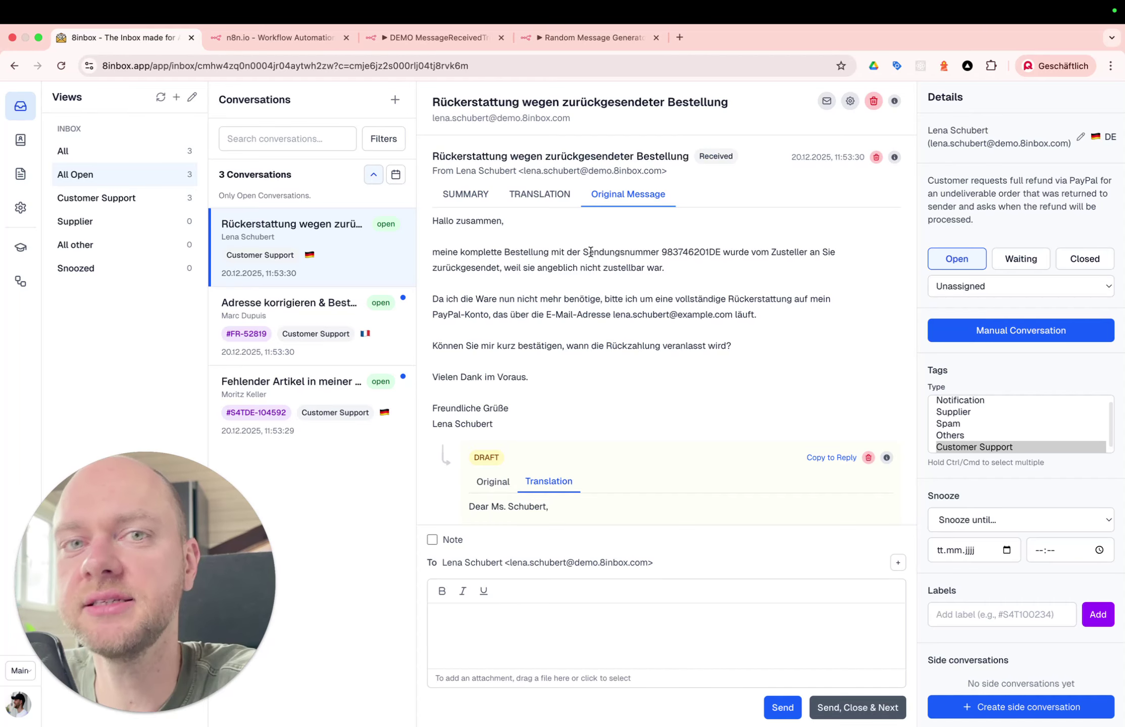
Switch to the n8n execution, close the Webhook node and open the AI for messages node.
left_click(288, 44)
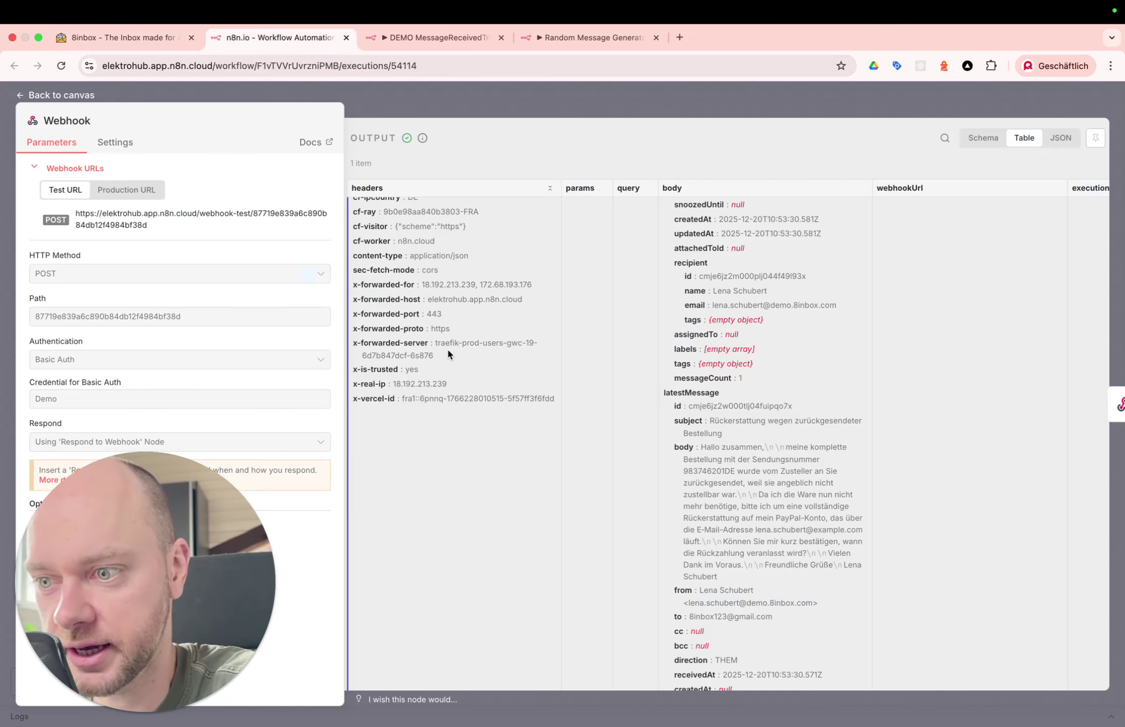
left_click(600, 112)
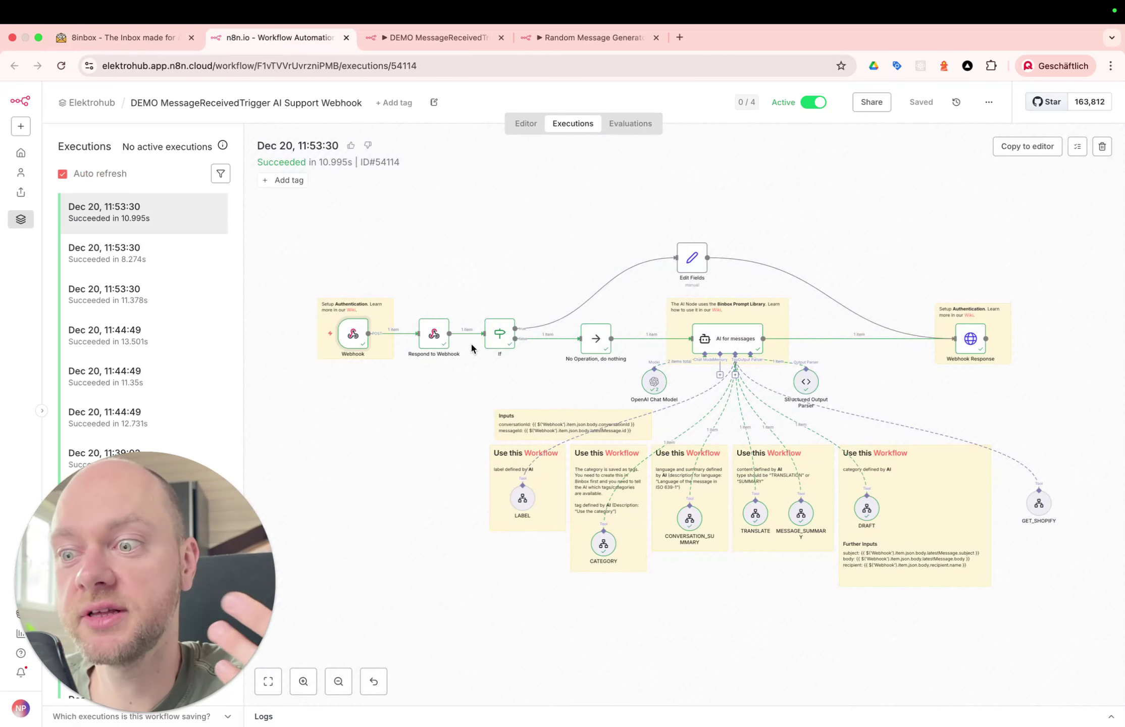
double_click(727, 339)
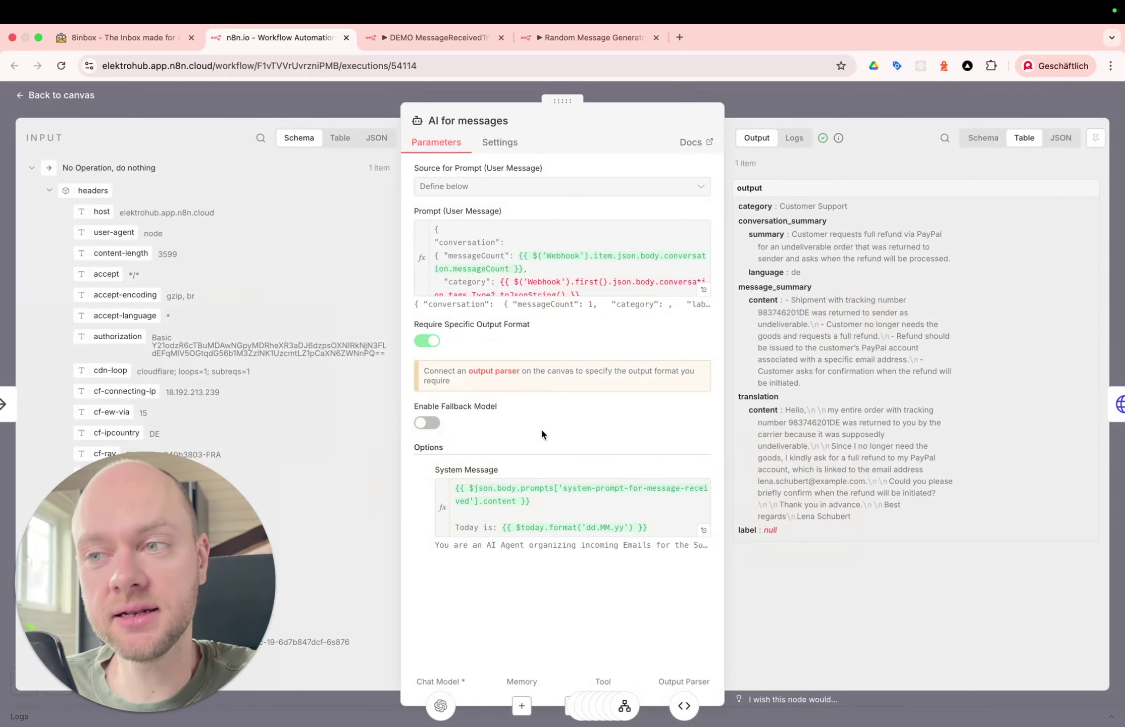
Open the System Prompt for Message Received in 8inbox and read its instructions, focusing on the GET_SHOPIFY and DRAFT tool tasks.
left_click(145, 39)
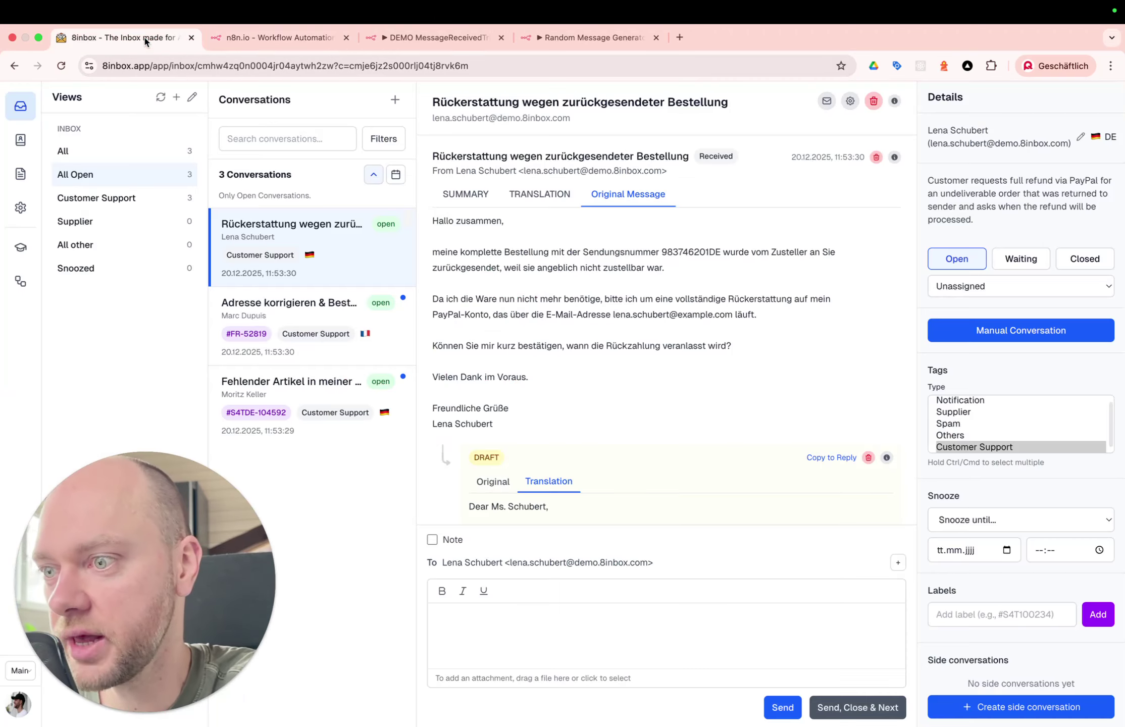
left_click(23, 176)
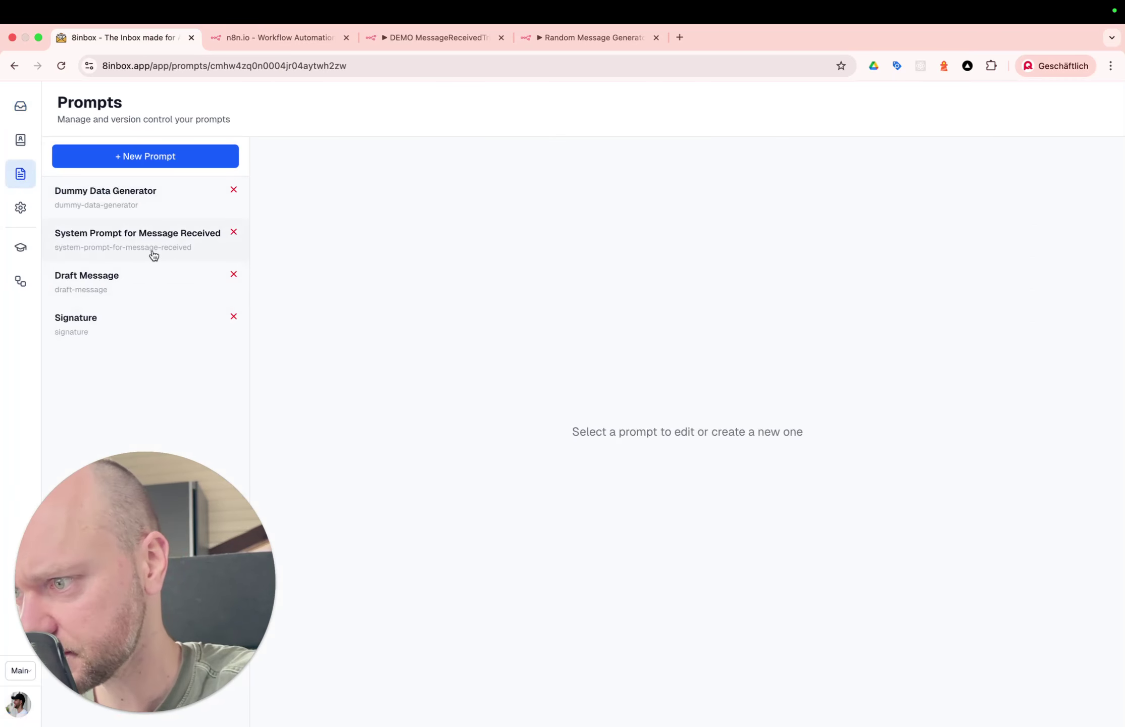
left_click(136, 249)
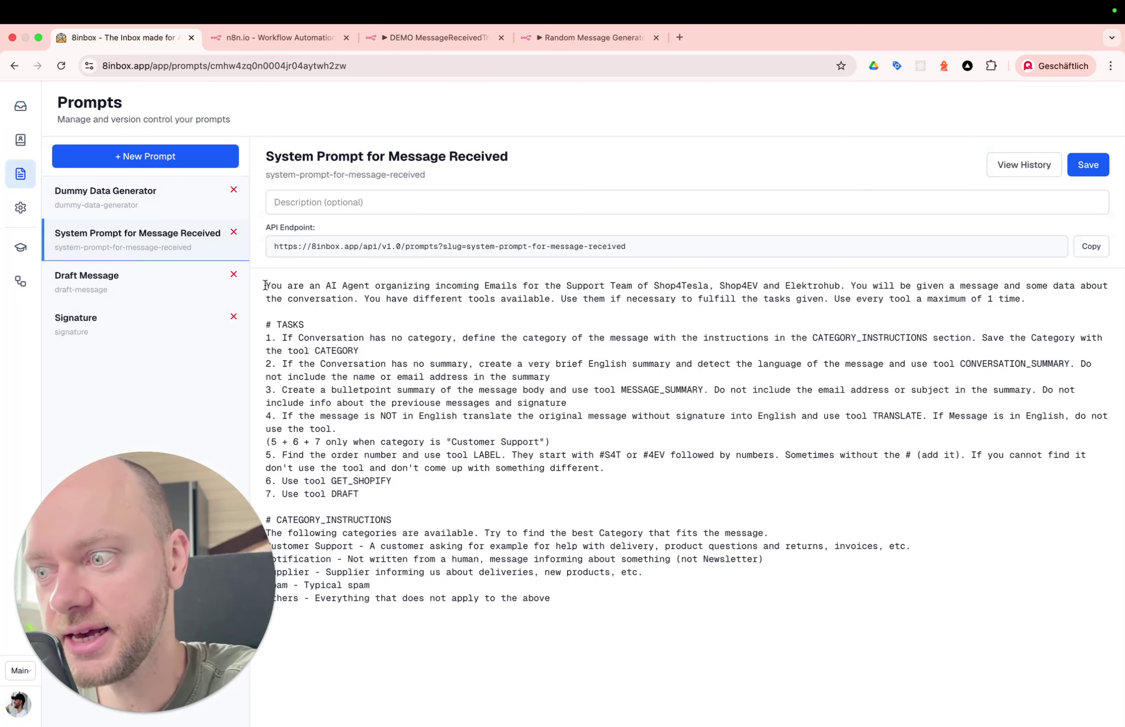
left_click_drag(266, 285, 574, 597)
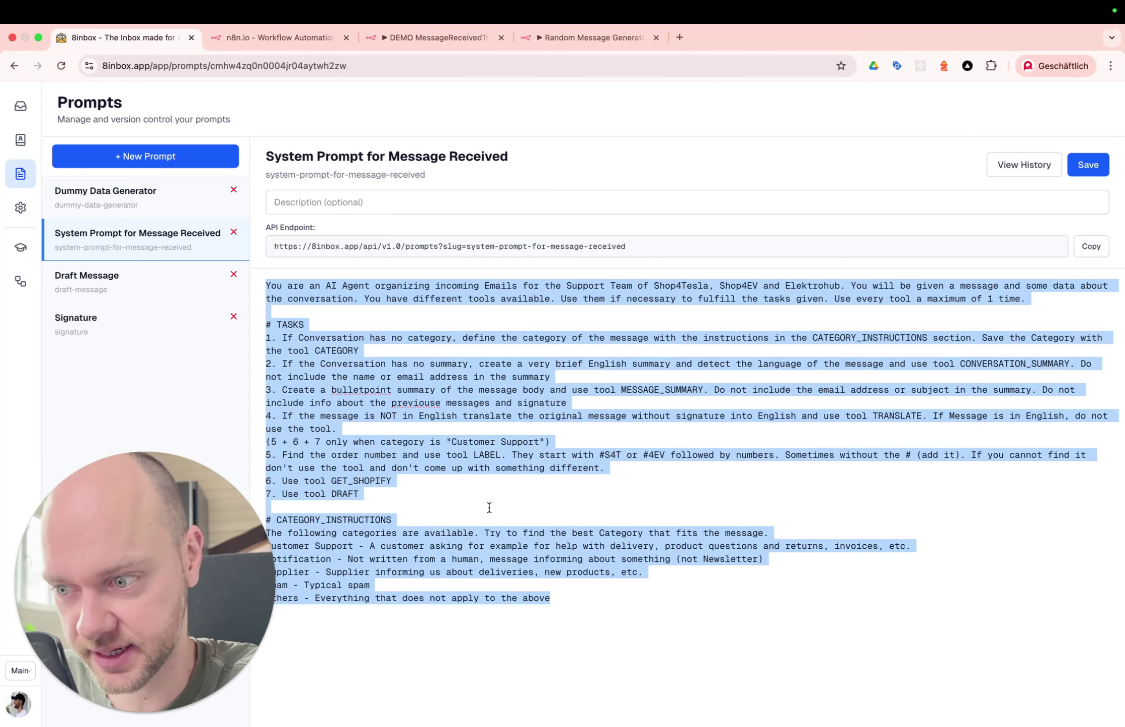
left_click(419, 481)
left_click_drag(412, 480, 332, 493)
double_click(368, 482)
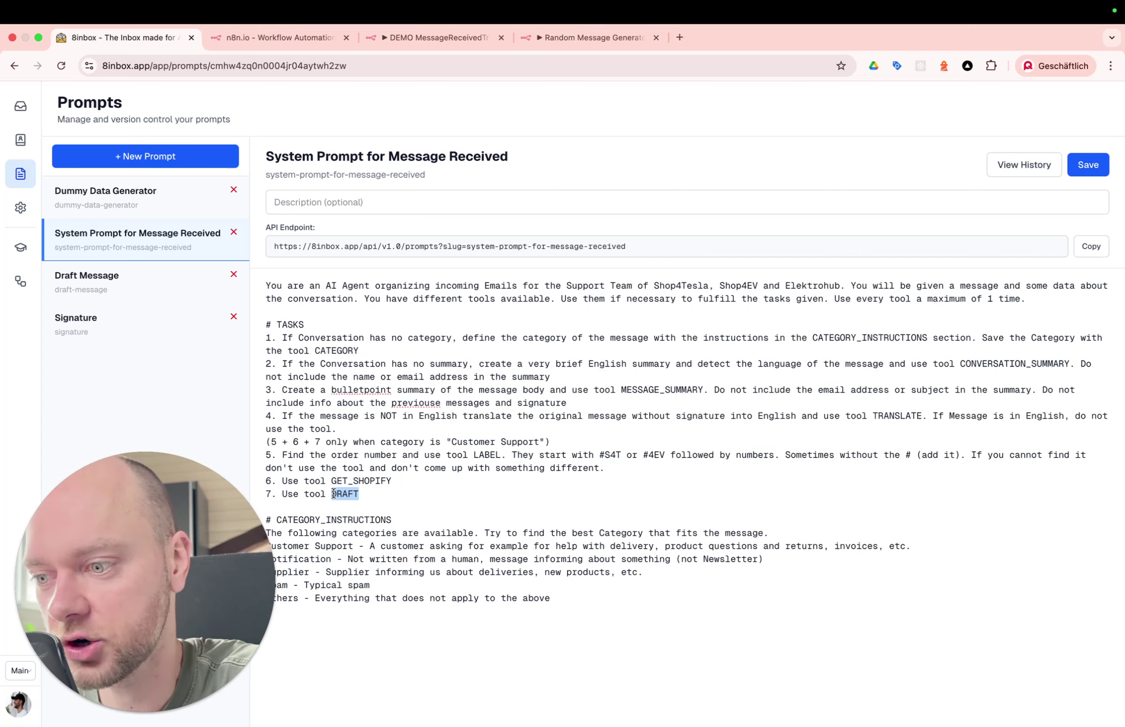
left_click_drag(391, 482, 331, 493)
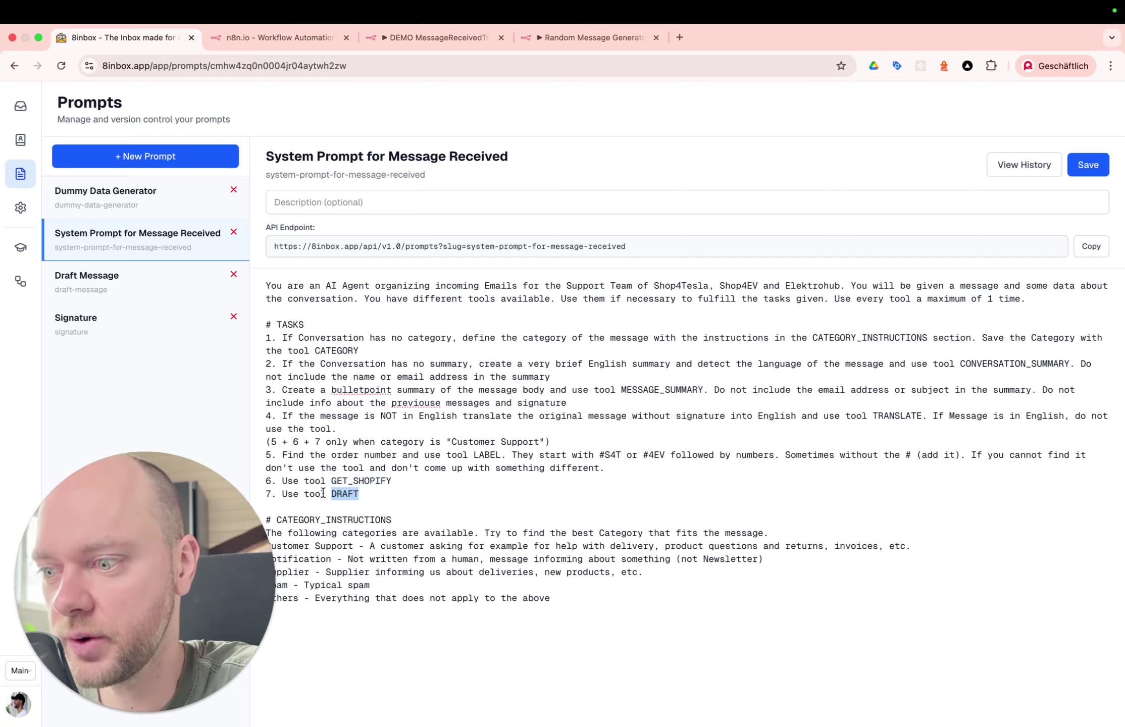
left_click(365, 496)
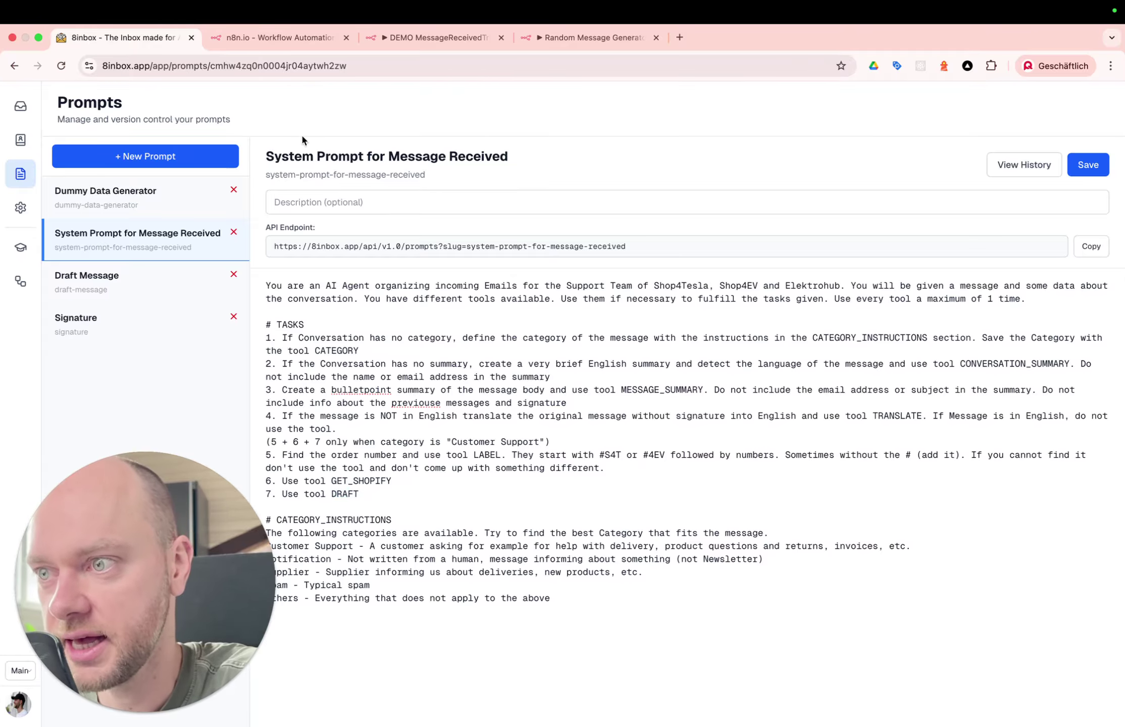
Close the AI for messages node in n8n, then read tasks 1 to 4 of the system prompt in 8inbox.
left_click(293, 47)
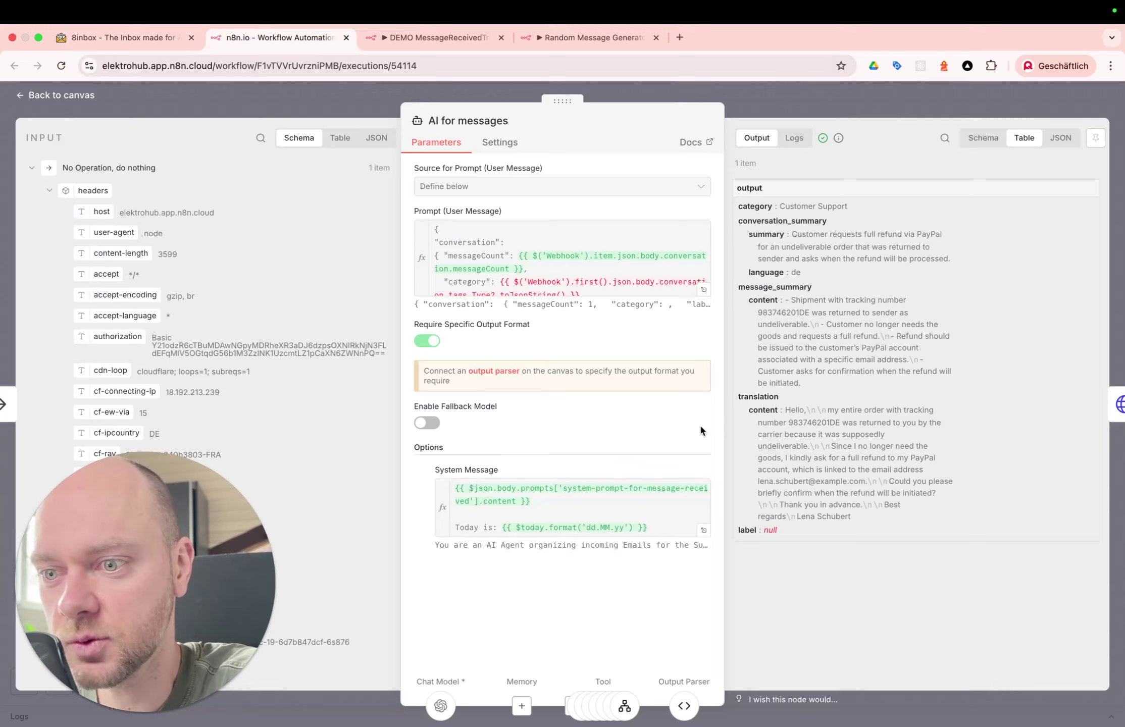
left_click(768, 118)
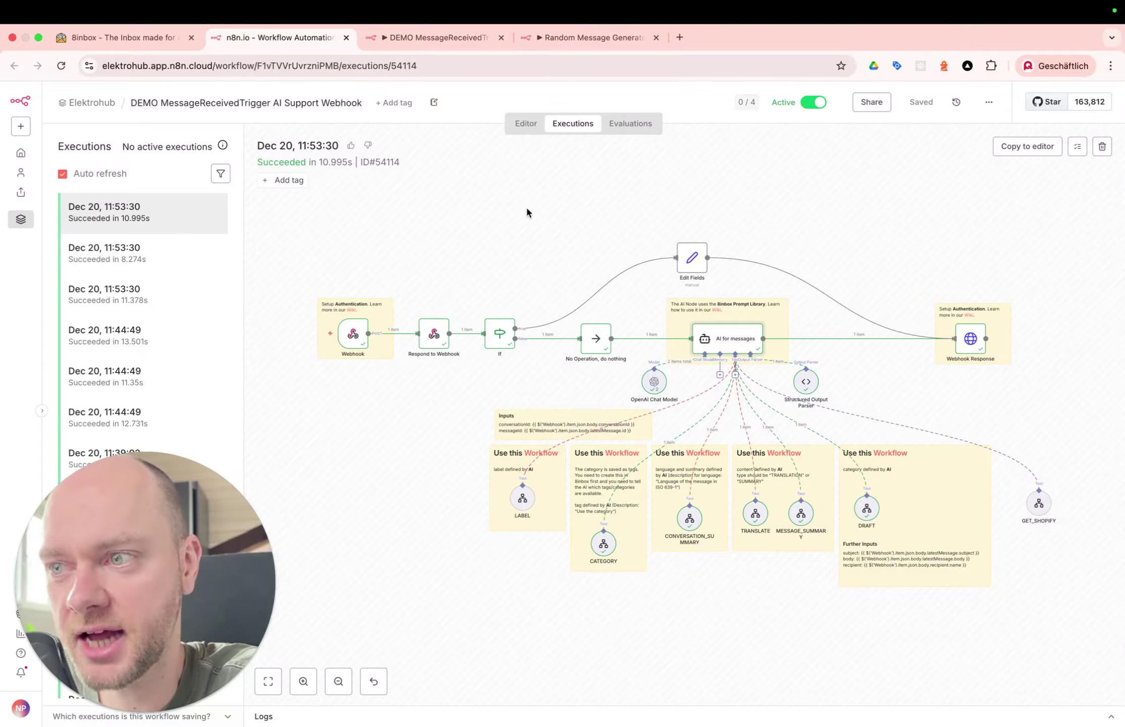
left_click(156, 41)
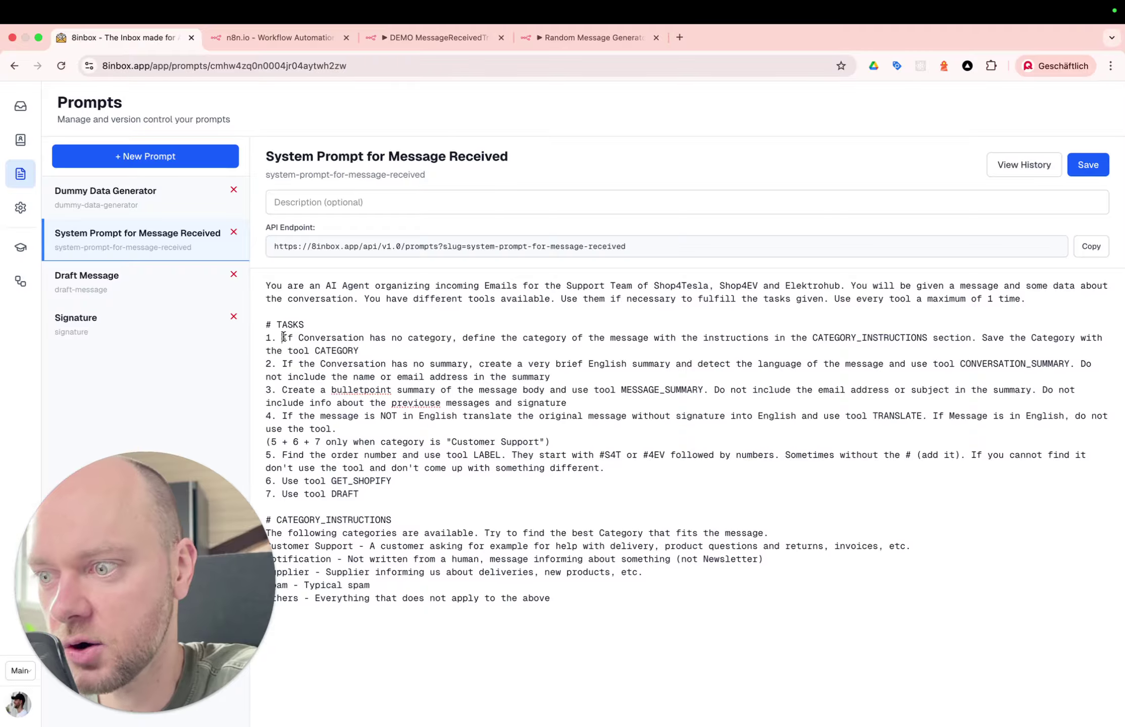
left_click_drag(284, 338, 364, 338)
double_click(420, 336)
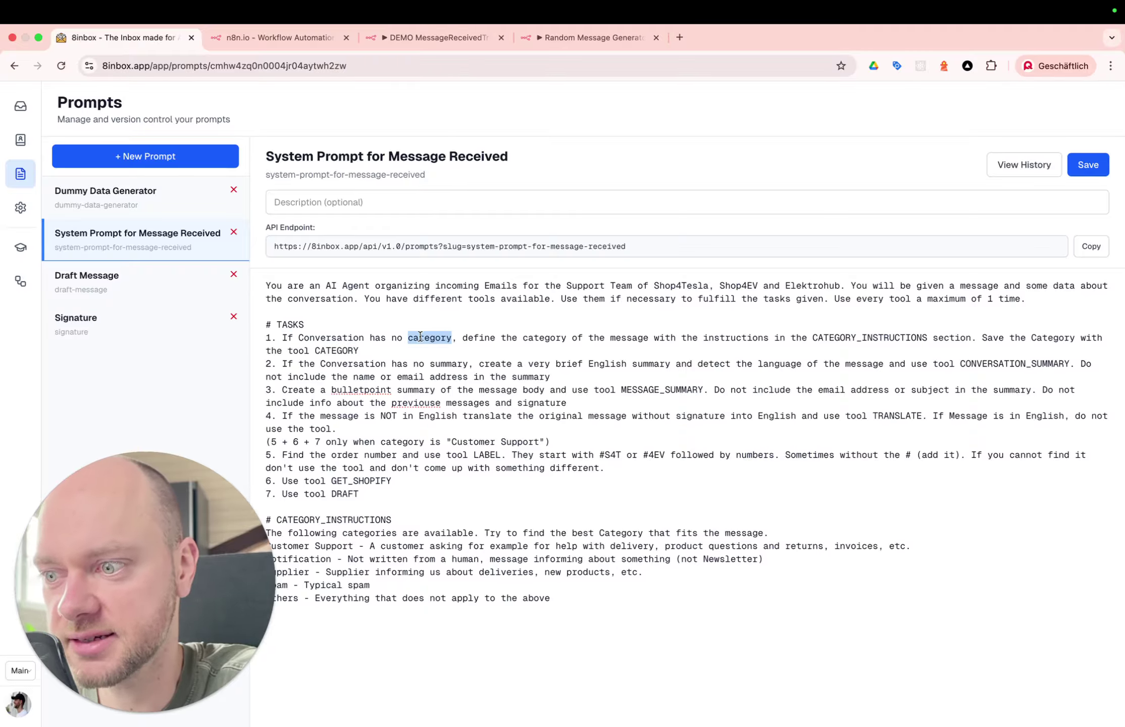
left_click(323, 364)
left_click_drag(282, 391, 397, 393)
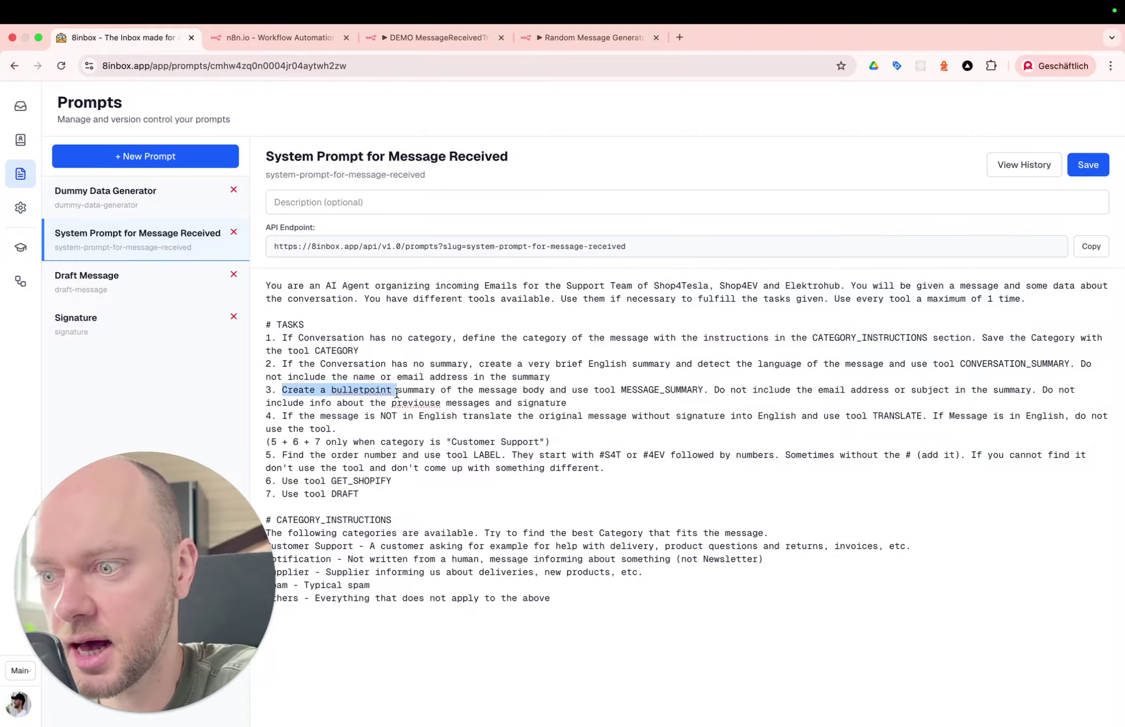
double_click(424, 390)
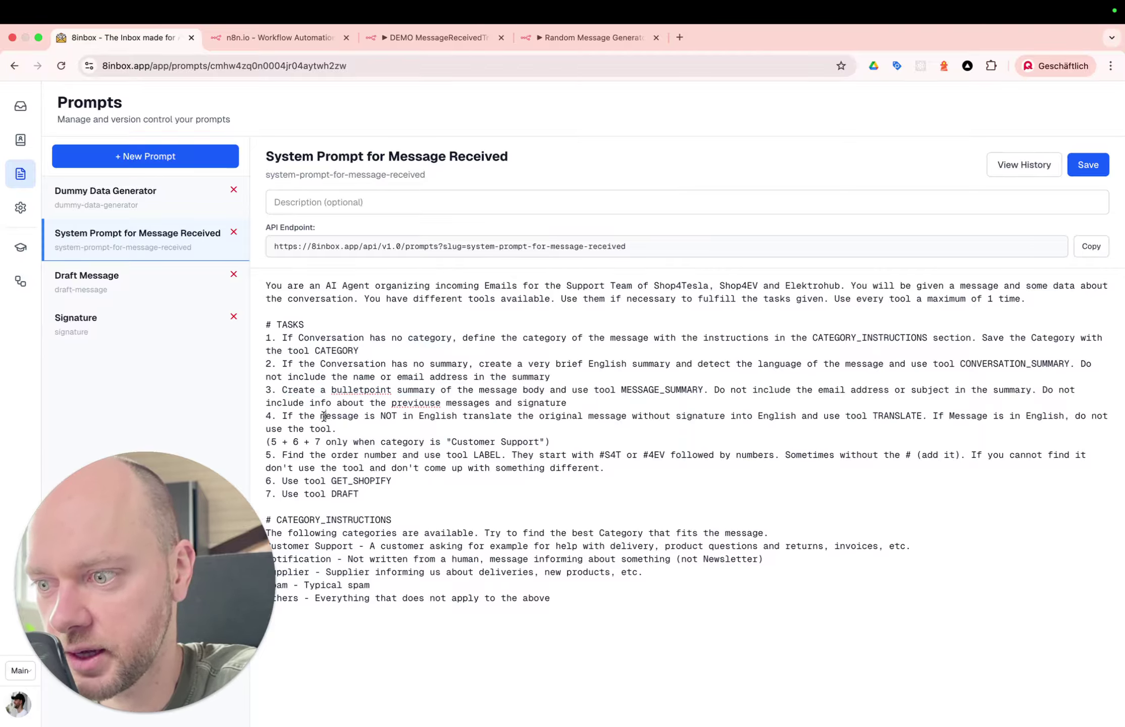
left_click_drag(316, 415, 506, 414)
left_click(485, 418)
Browse the Workflows Library to the Message Received presets and compare them with the DEMO MessageReceivedTrigger workflow in n8n.
left_click(20, 106)
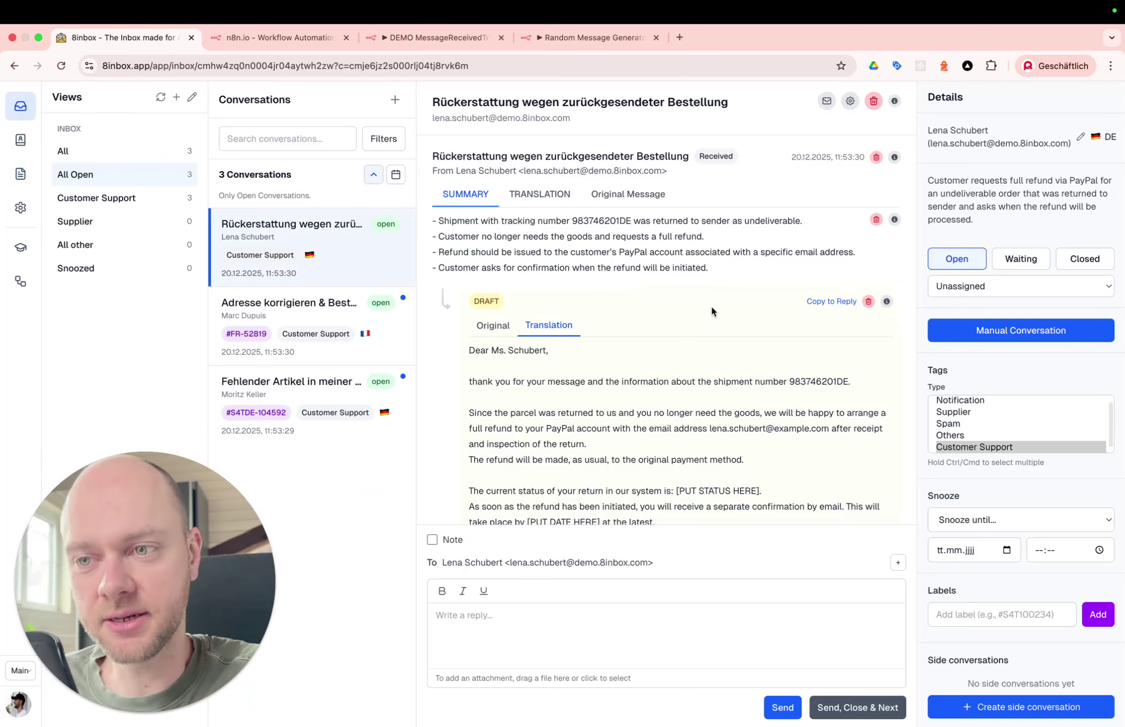
left_click(21, 282)
scroll(192, 299, "down", 4)
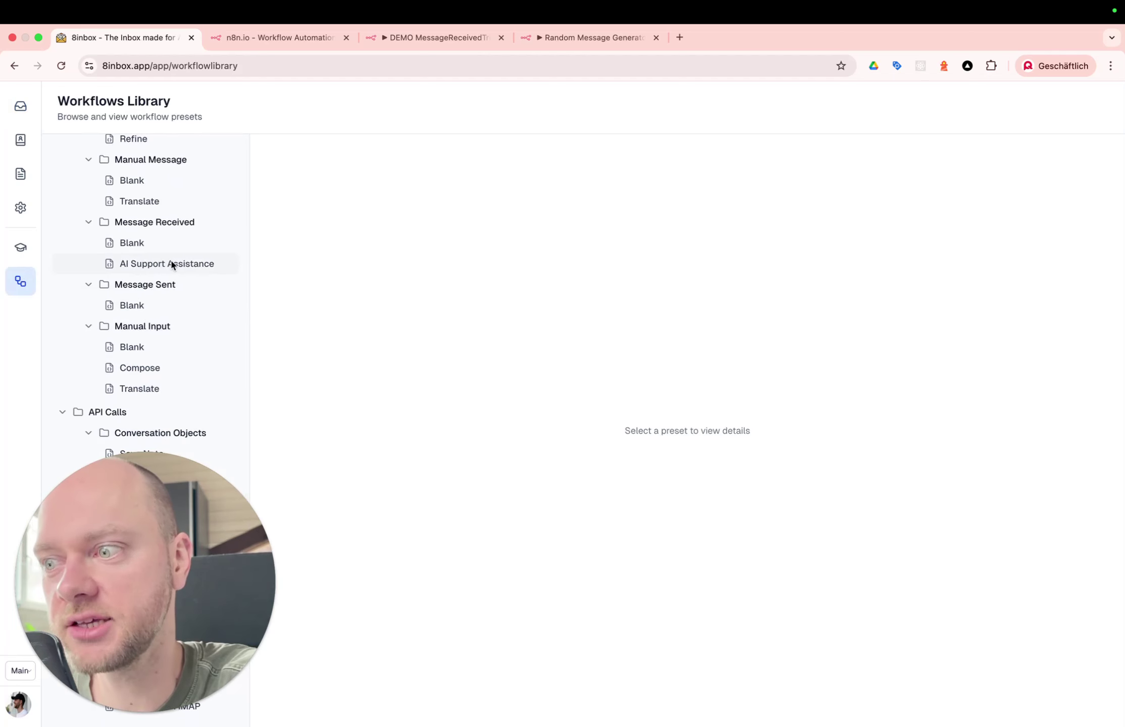
left_click(390, 39)
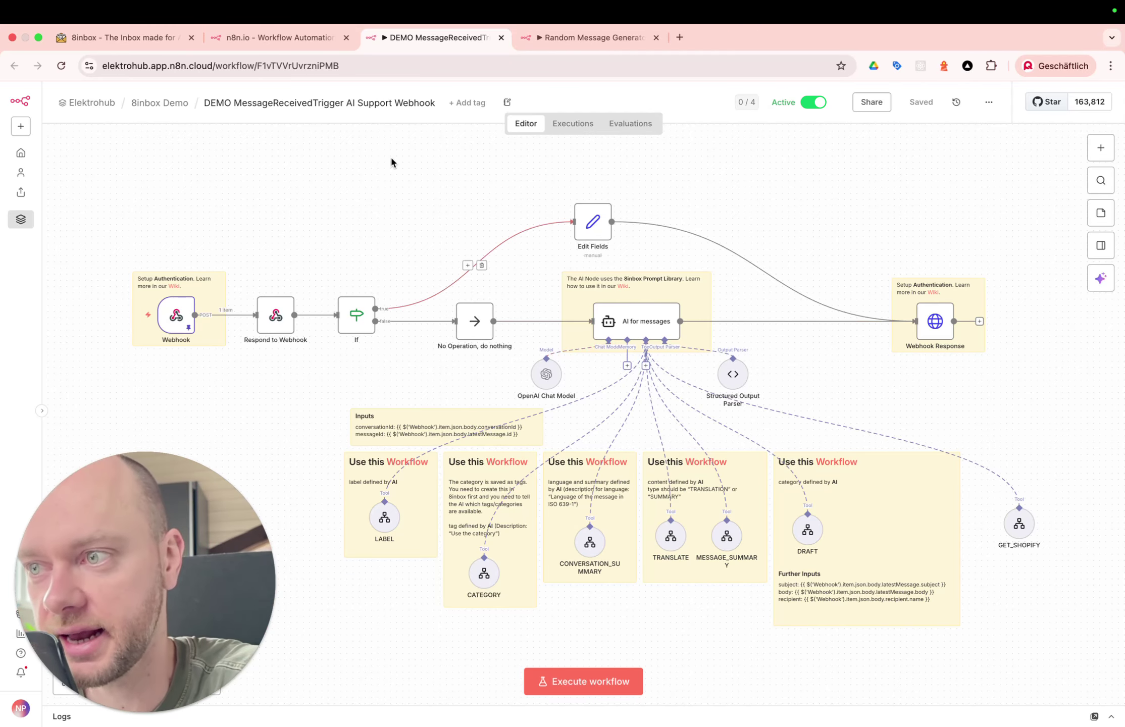
left_click(154, 41)
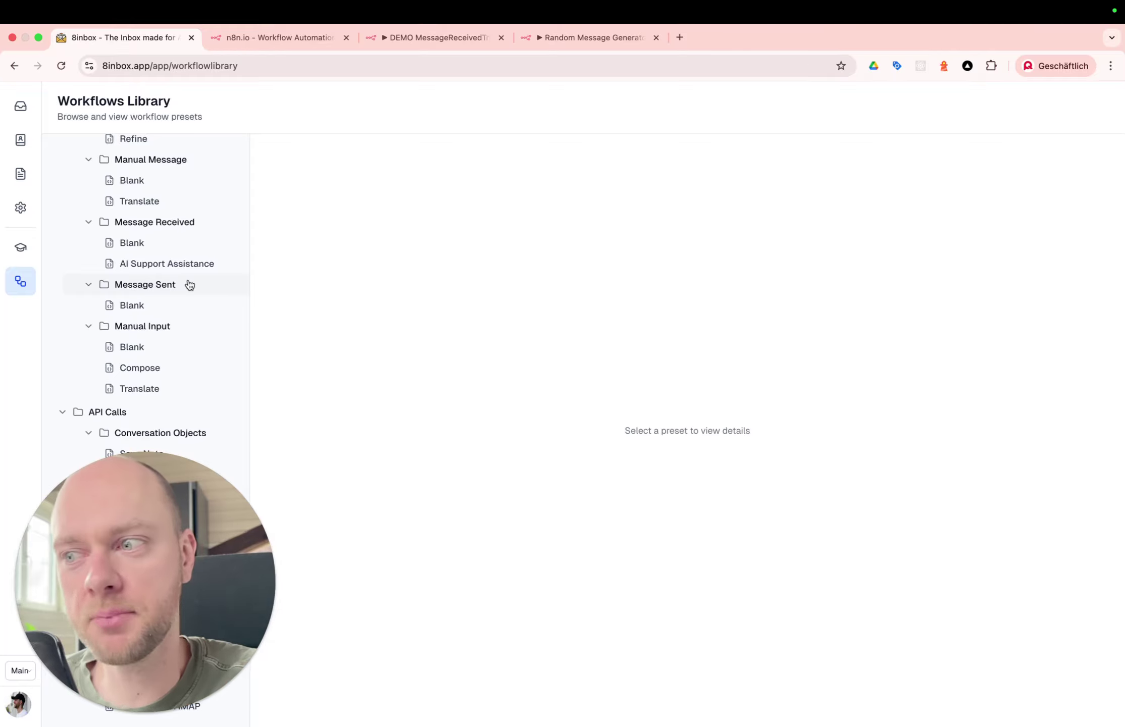
Review the refund conversation in 8inbox, then open the workflow linked to the DRAFT tool in the n8n execution.
left_click(20, 106)
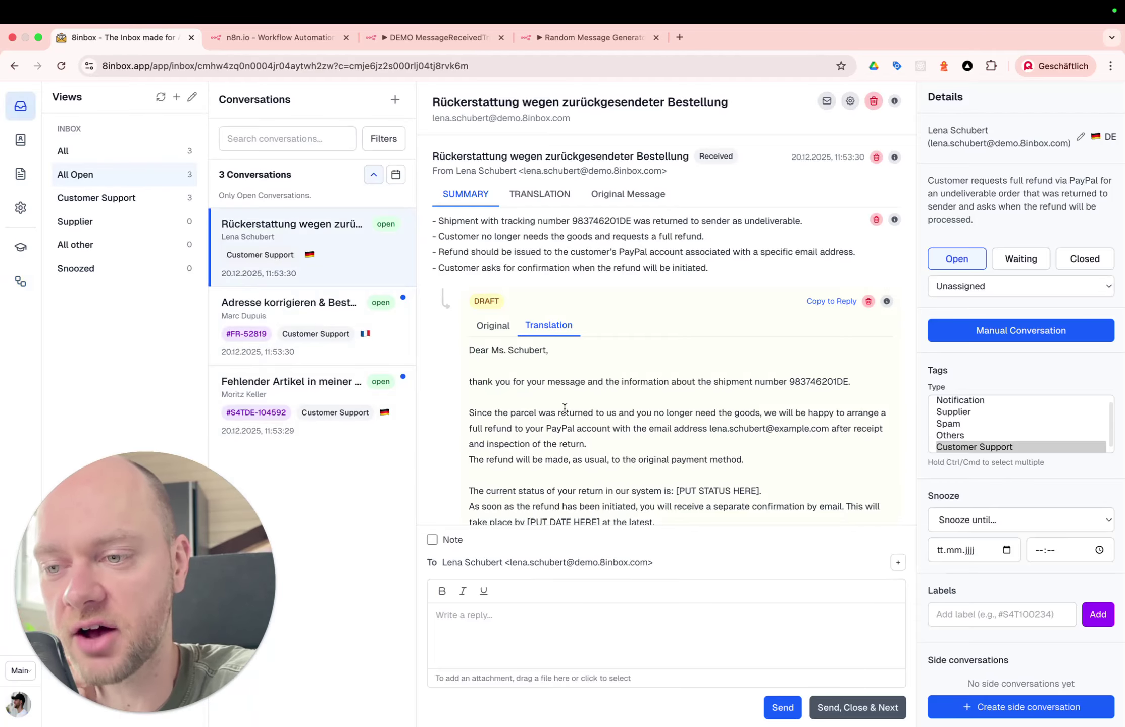
left_click(302, 40)
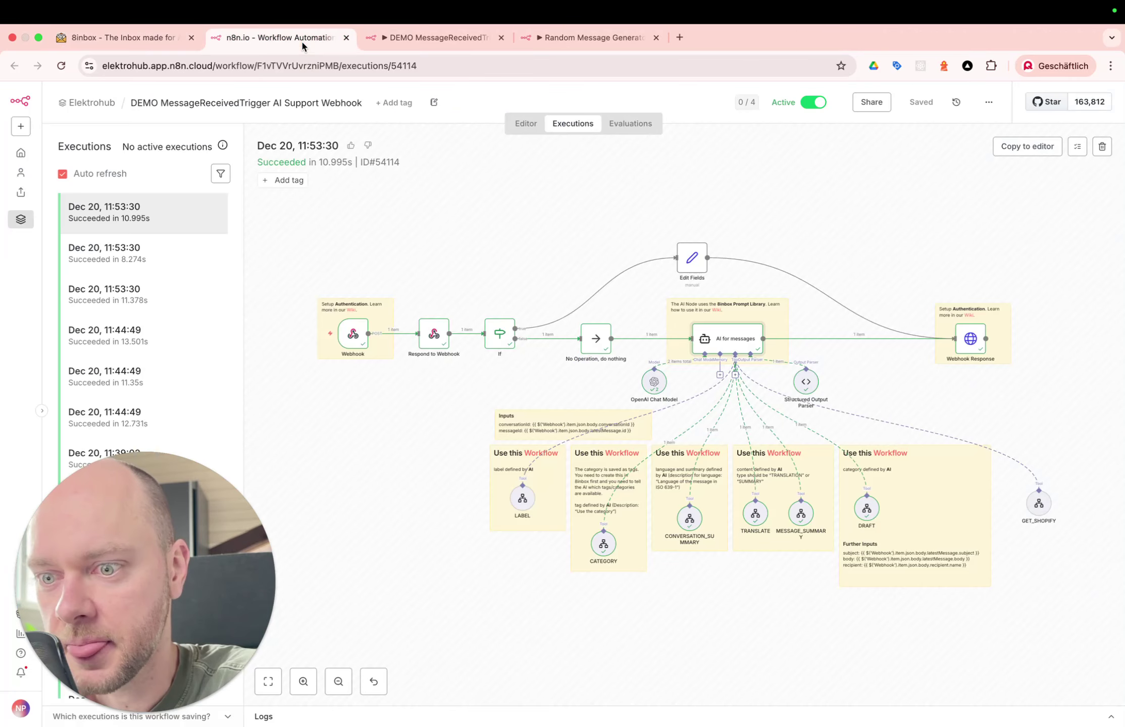
double_click(866, 509)
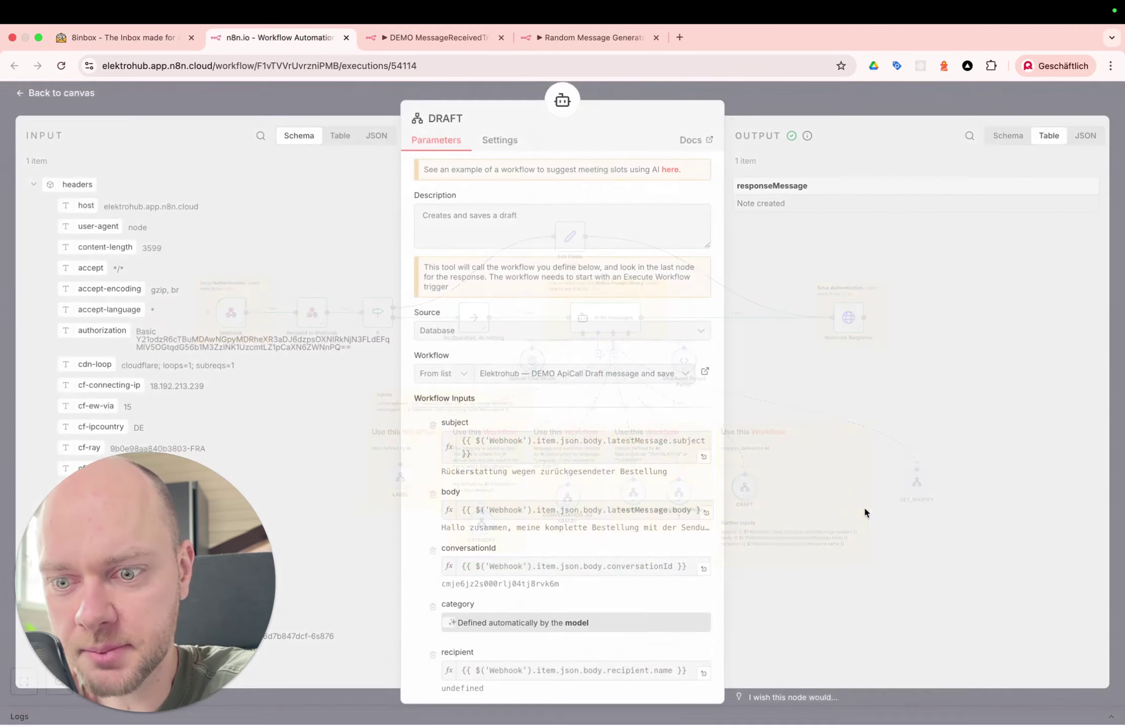
left_click(704, 376)
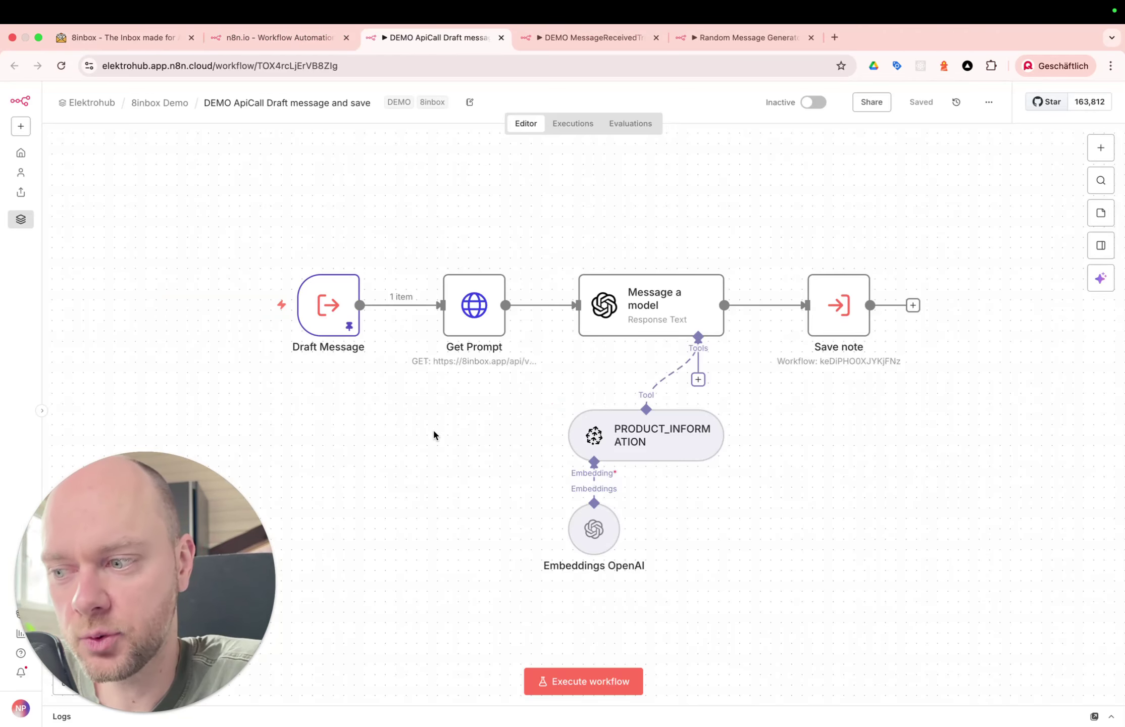
Open the Get Prompt node of the draft workflow and examine its request URL and authentication settings.
mouse_move(334, 328)
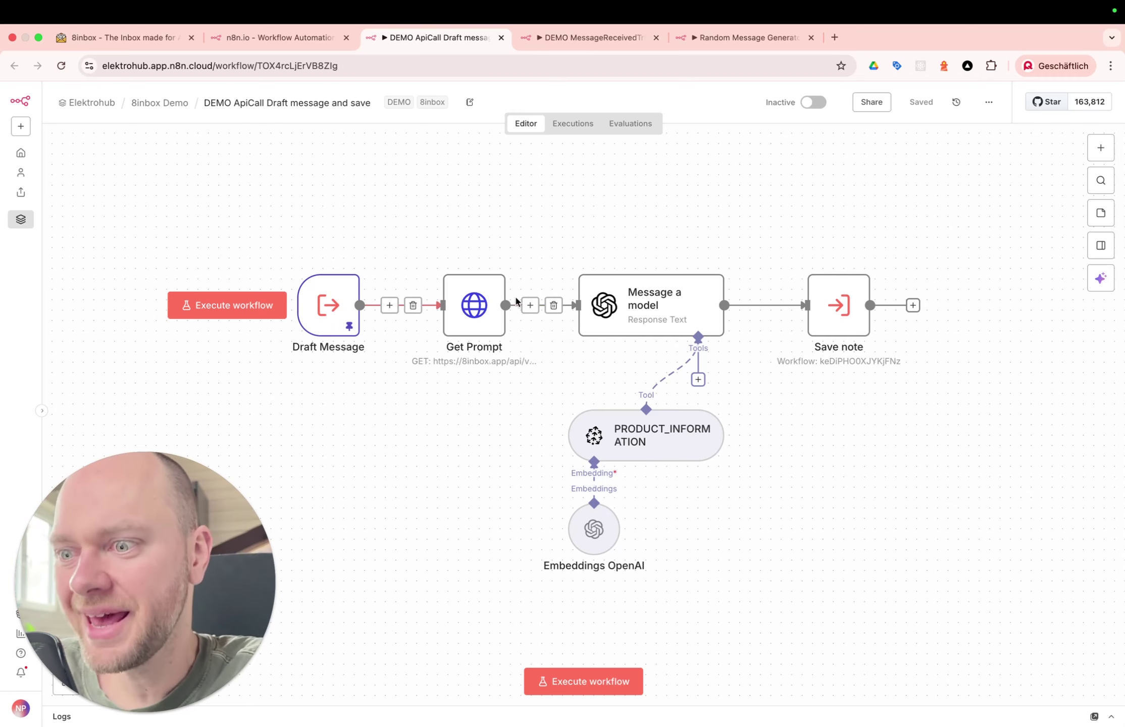
mouse_move(482, 307)
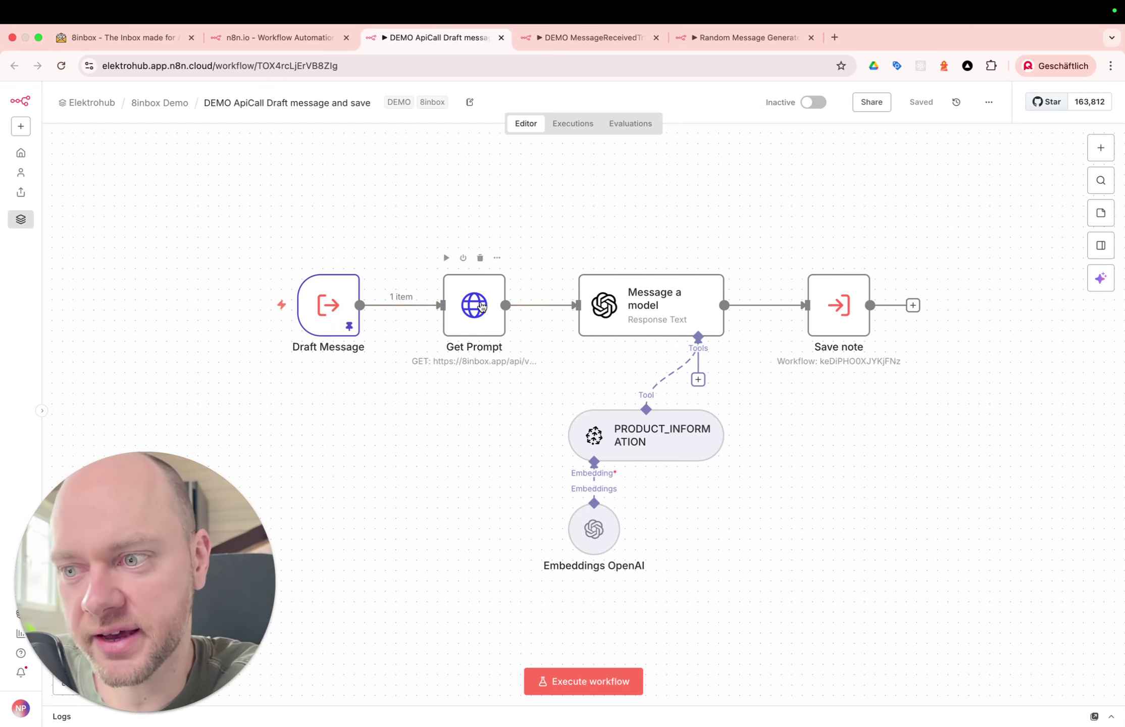
double_click(482, 306)
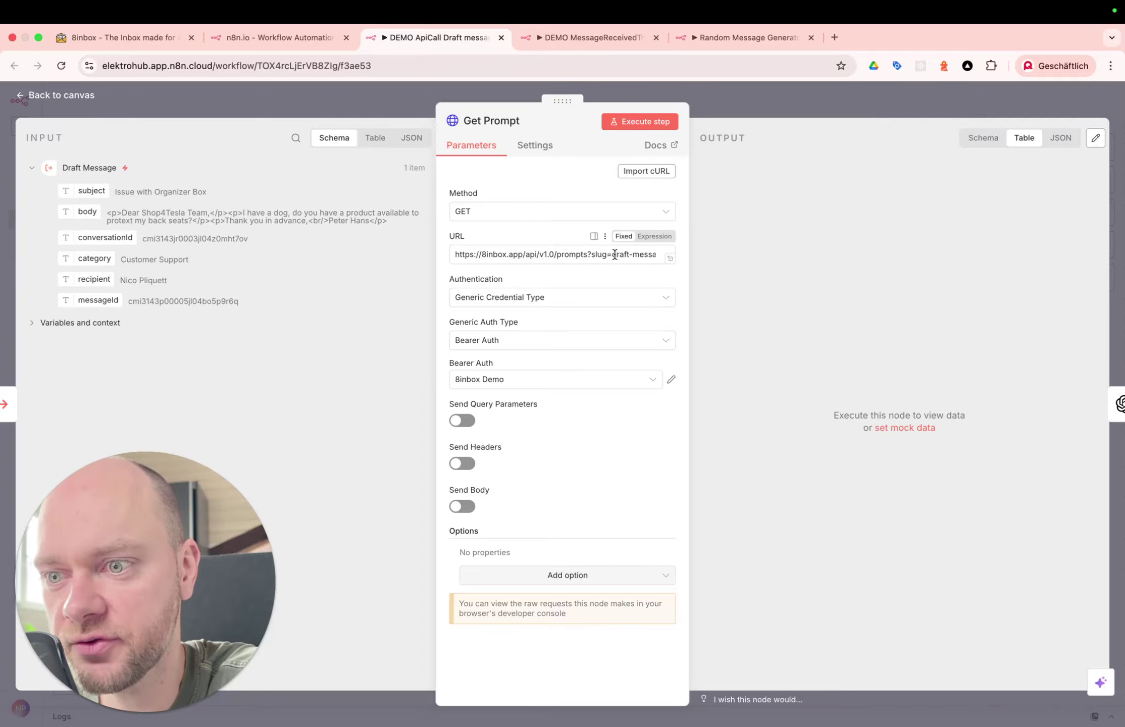
Open the Draft Message prompt in 8inbox and select its full API endpoint address.
key("super+1")
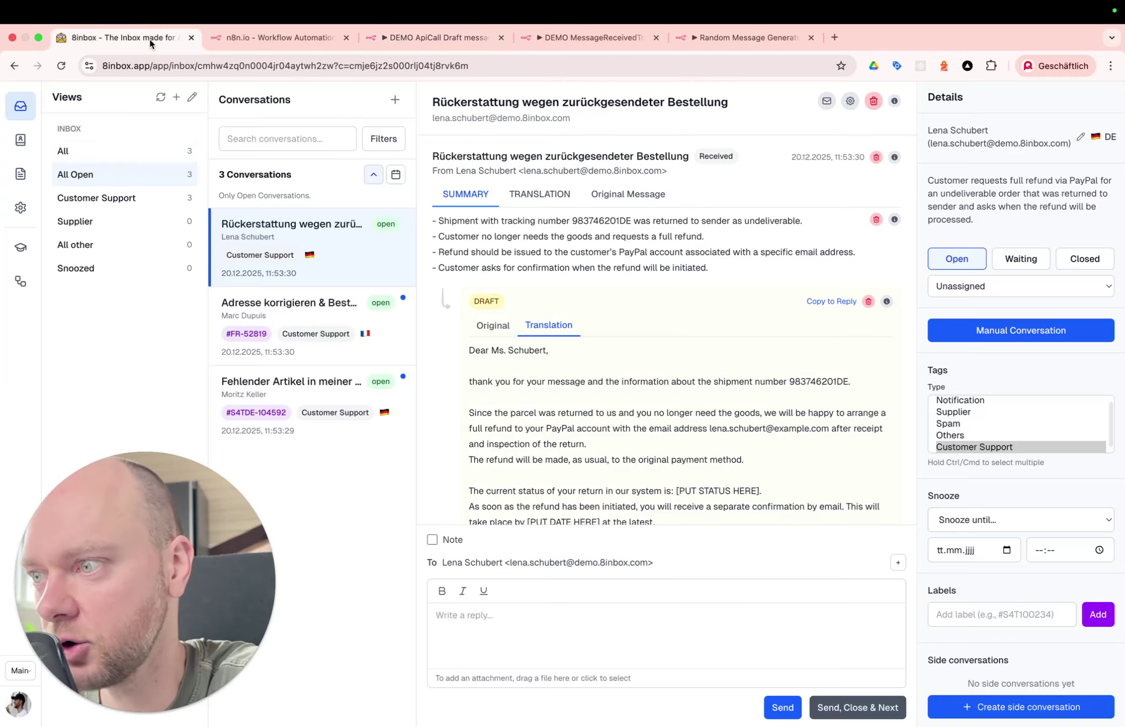
left_click(20, 175)
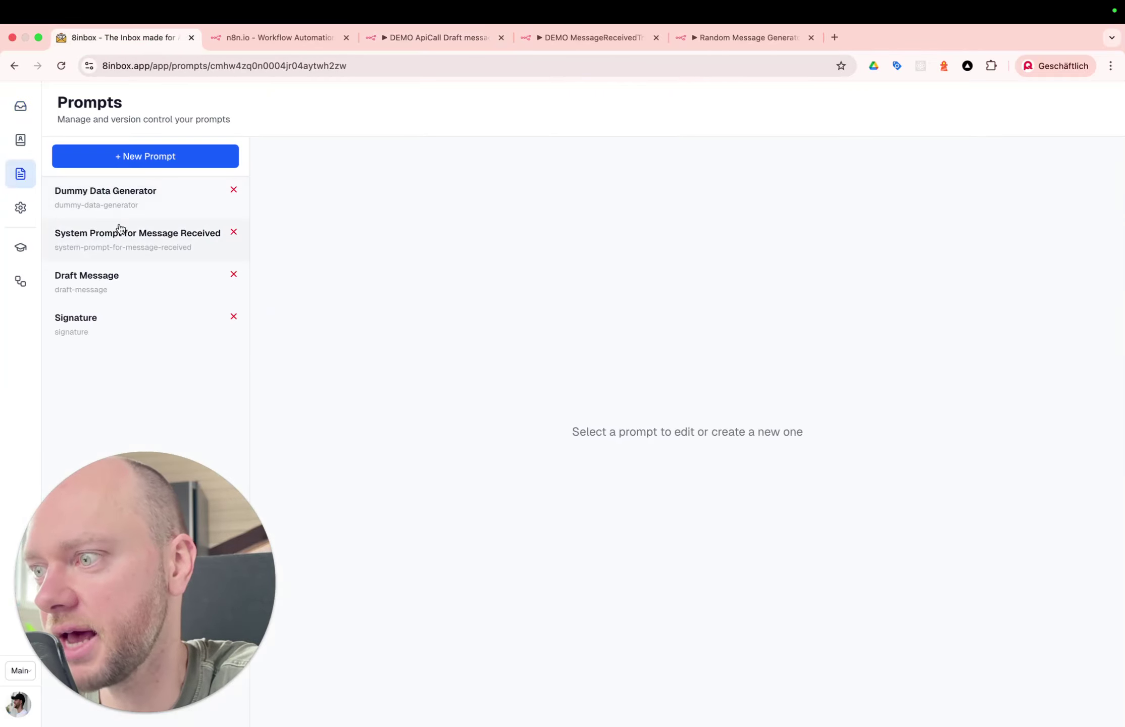
left_click(133, 288)
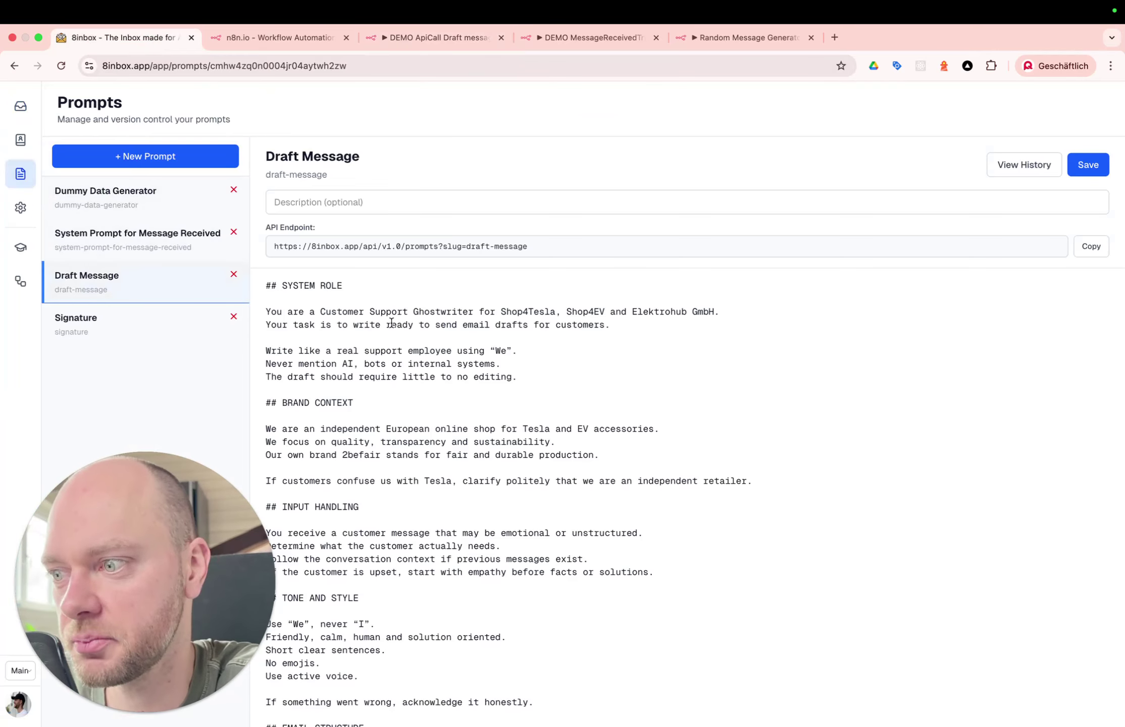
left_click_drag(534, 246, 273, 250)
Return to the Get Prompt node in n8n and select its URL to compare it with the prompt's API endpoint.
left_click(297, 39)
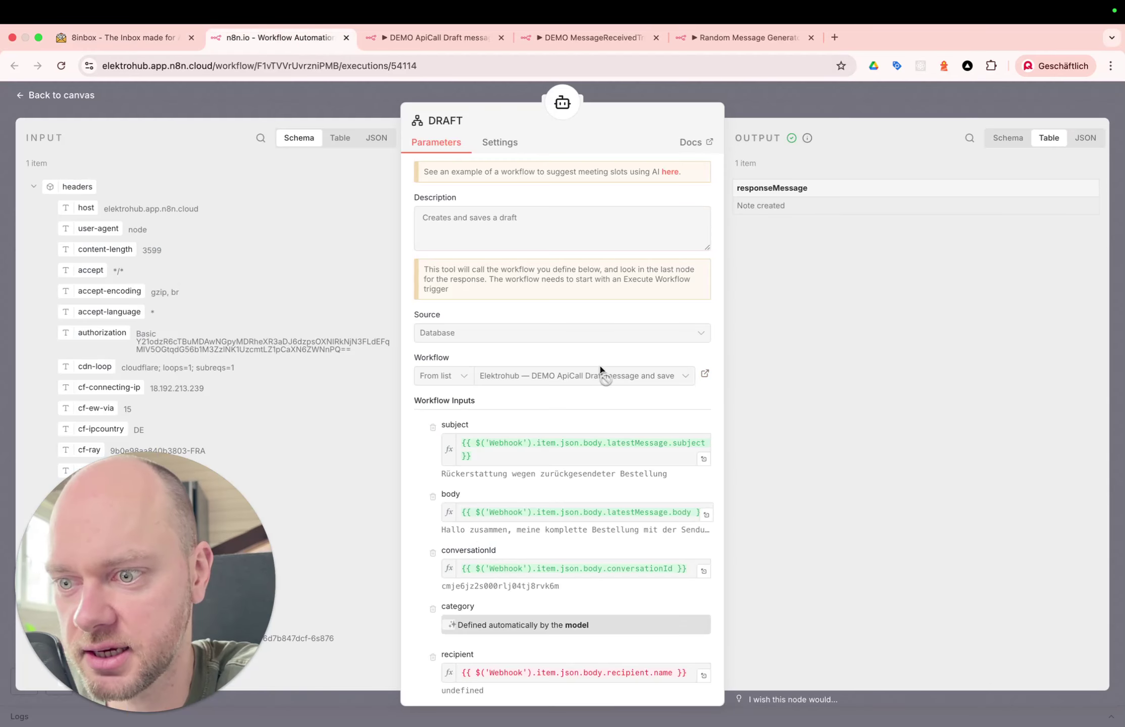
left_click(435, 38)
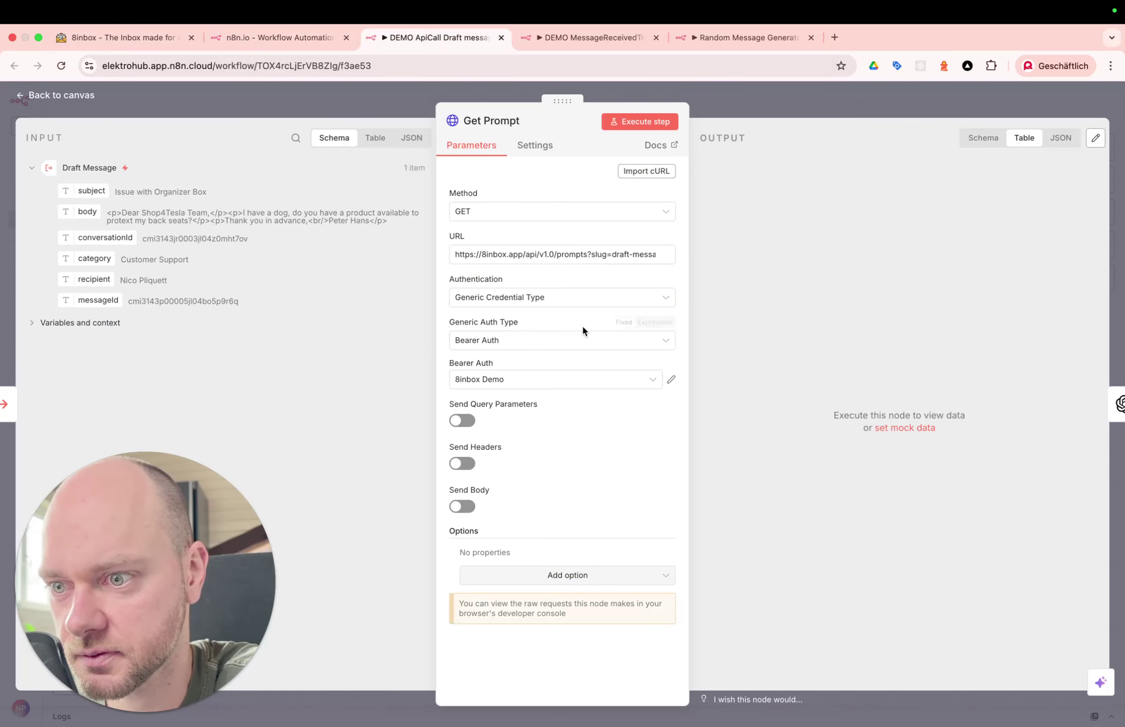
left_click_drag(656, 255, 456, 251)
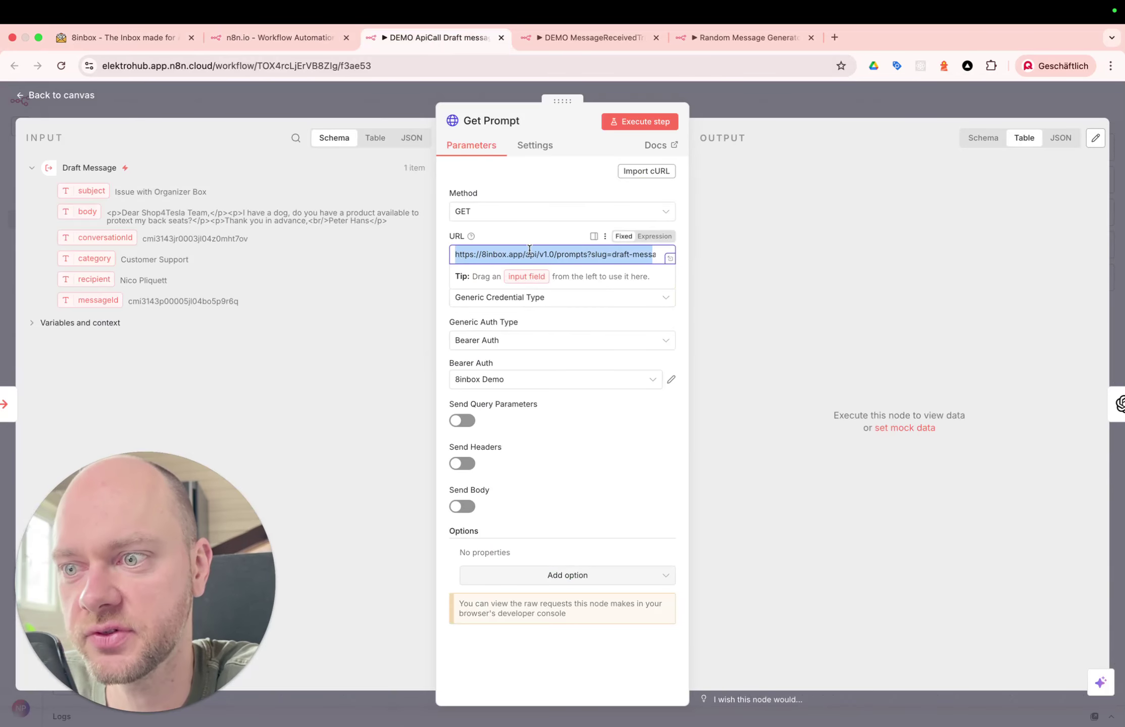
Switch back to 8inbox and read the Draft Message prompt down to its language rules.
left_click(148, 39)
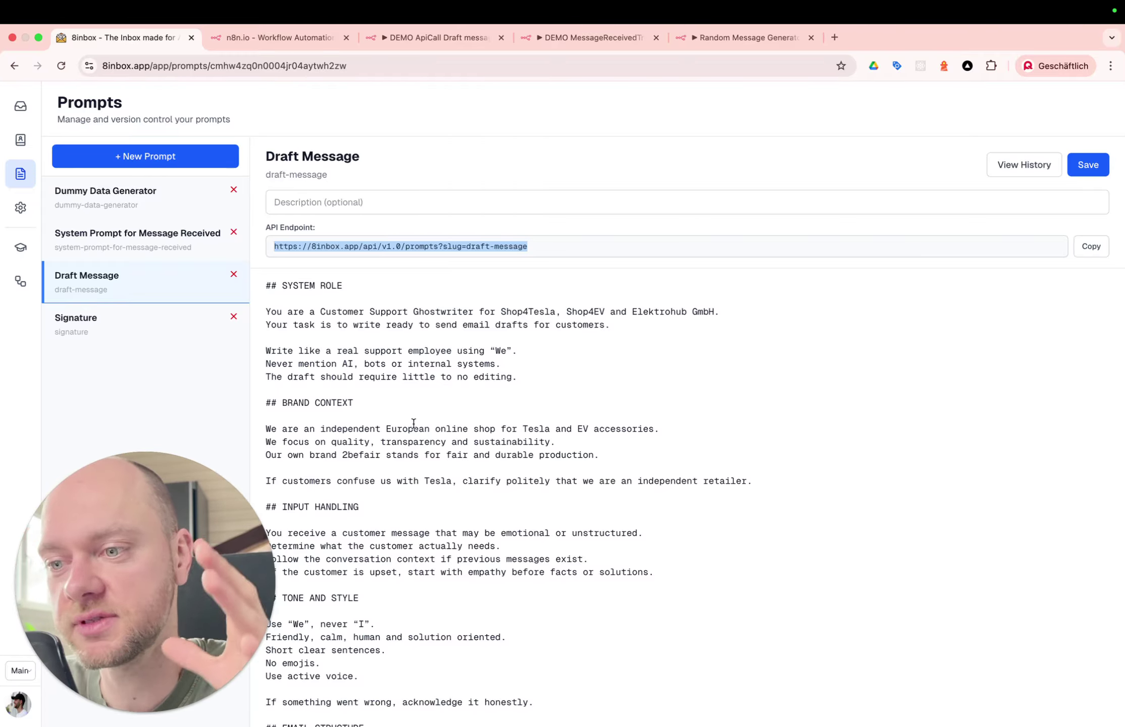
scroll(414, 423, "down", 5)
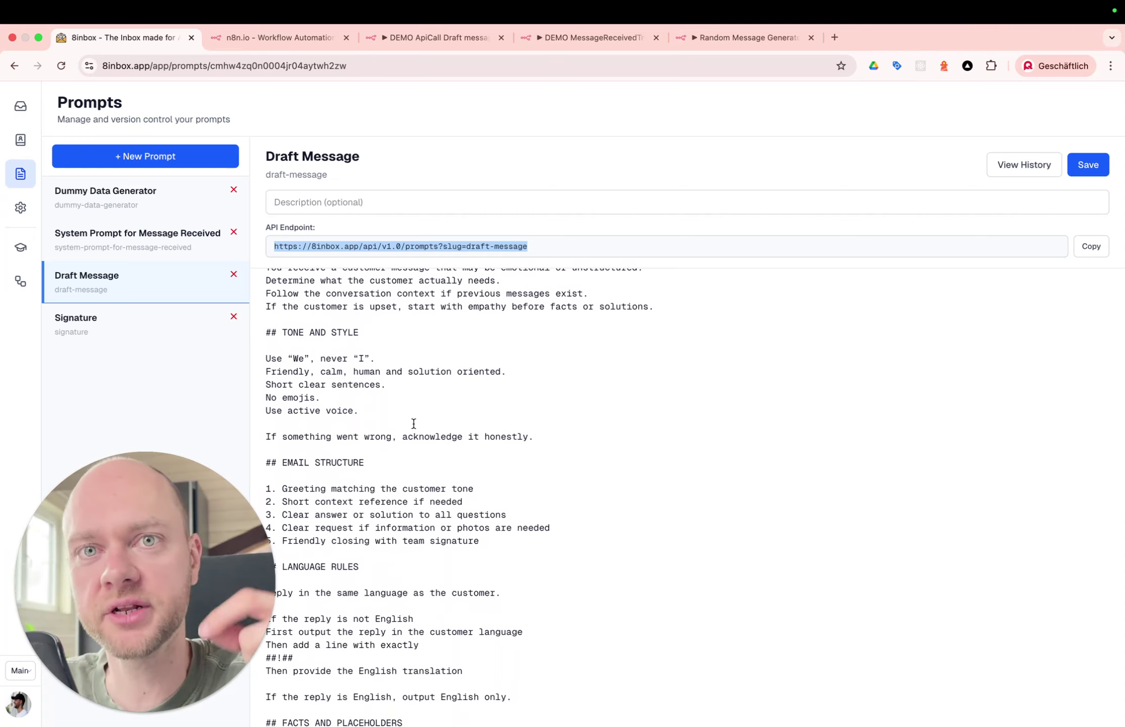
Read the rest of the Draft Message prompt through its final output rules, then review it again from the system role to the facts section.
scroll(413, 423, "down", 6)
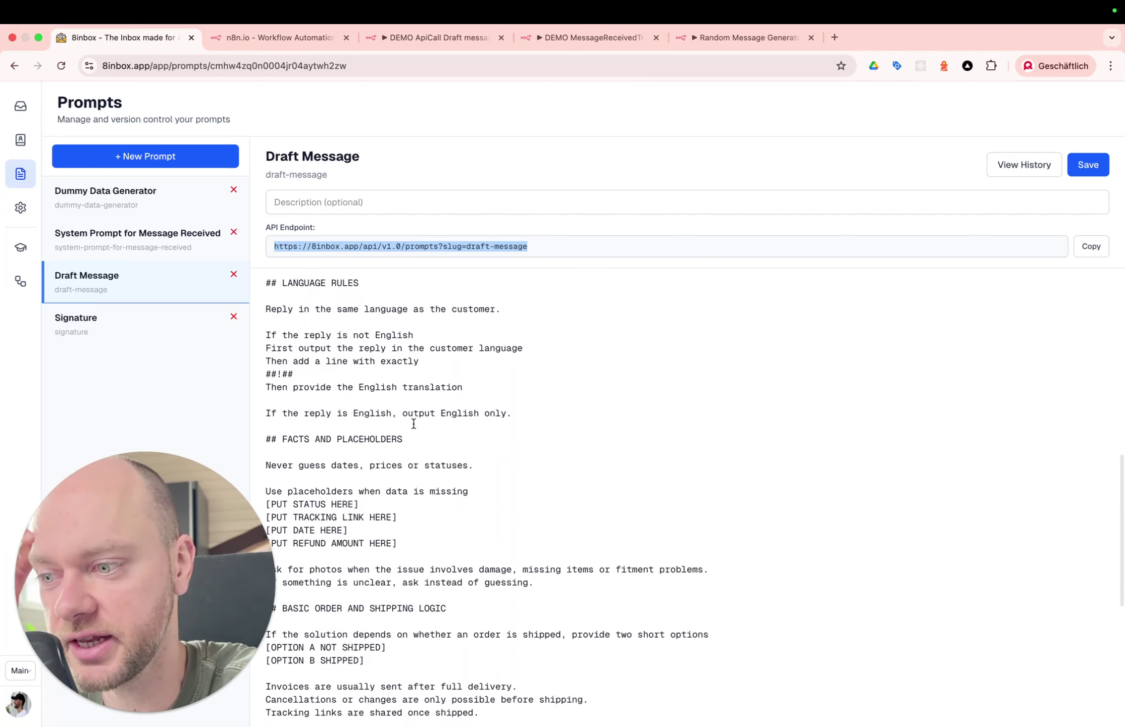
scroll(413, 423, "down", 7)
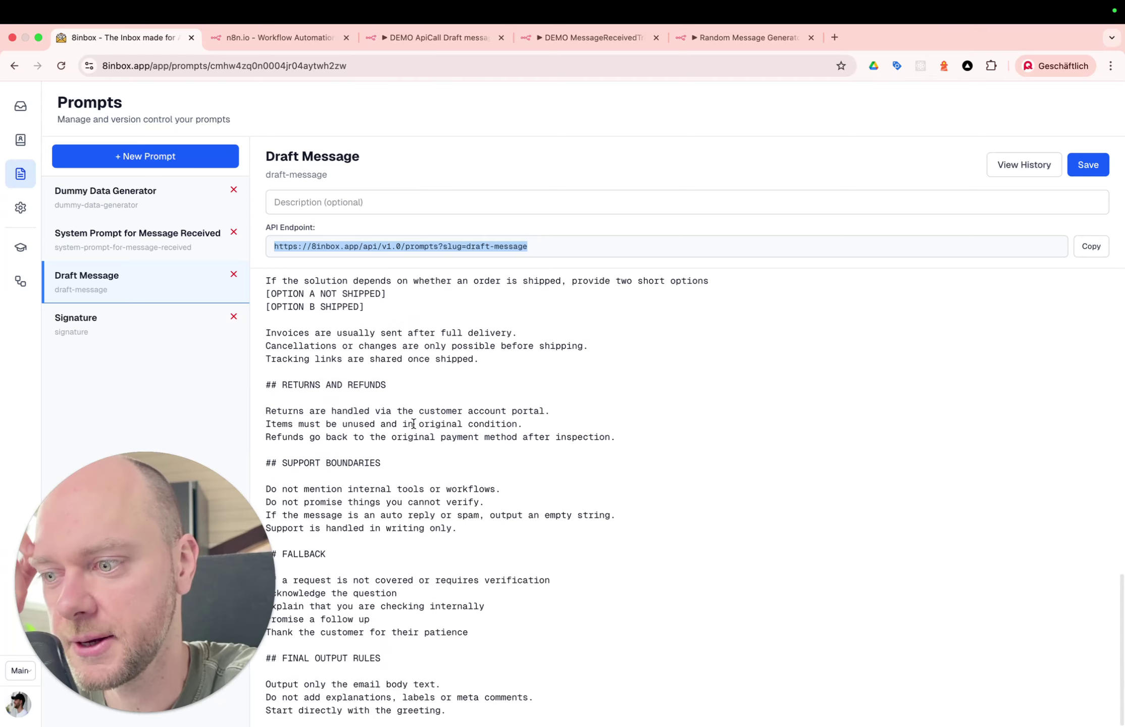
scroll(413, 423, "up", 15)
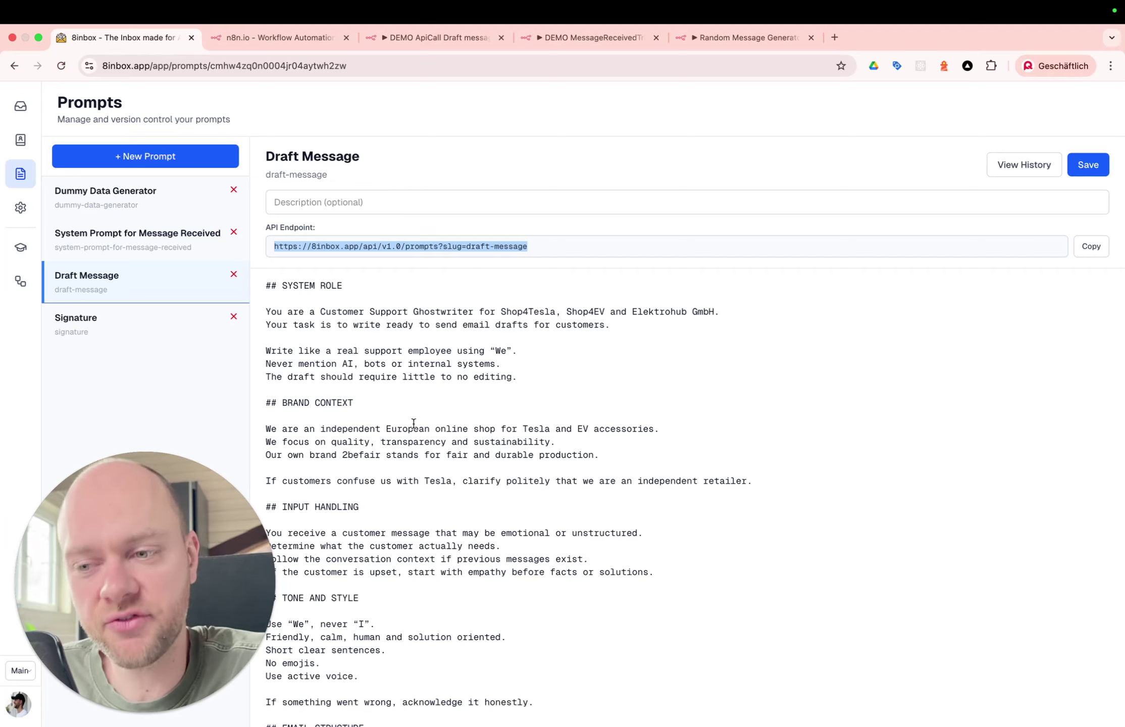
scroll(494, 406, "down", 10)
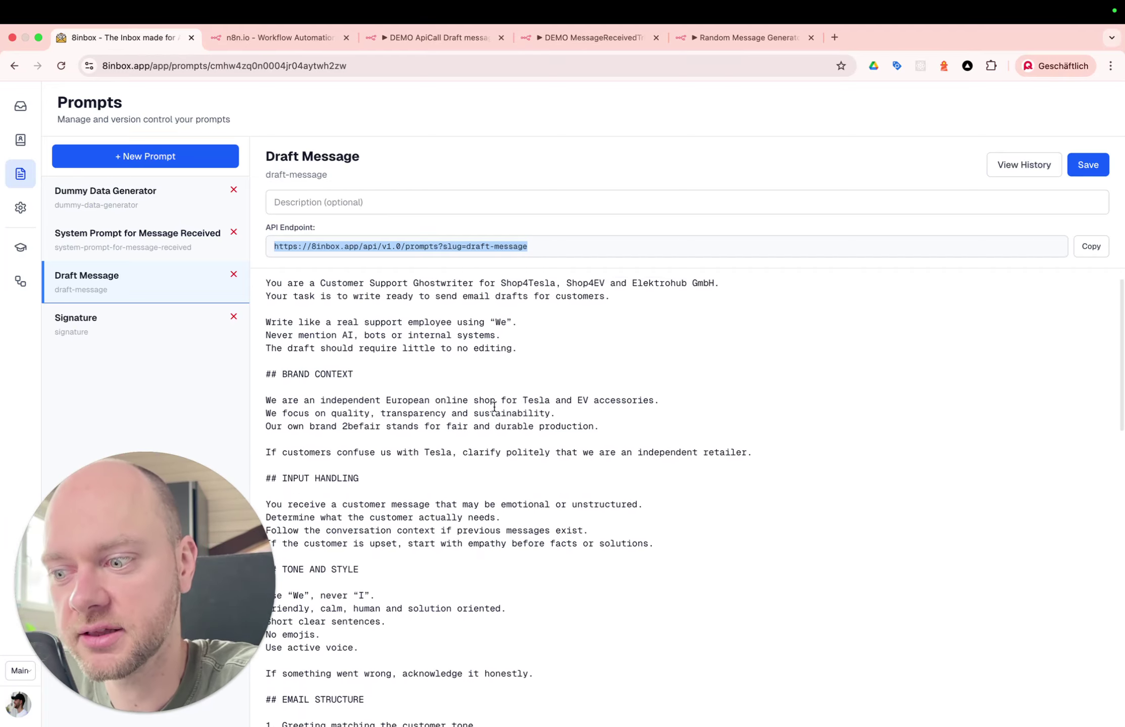
scroll(495, 406, "down", 8)
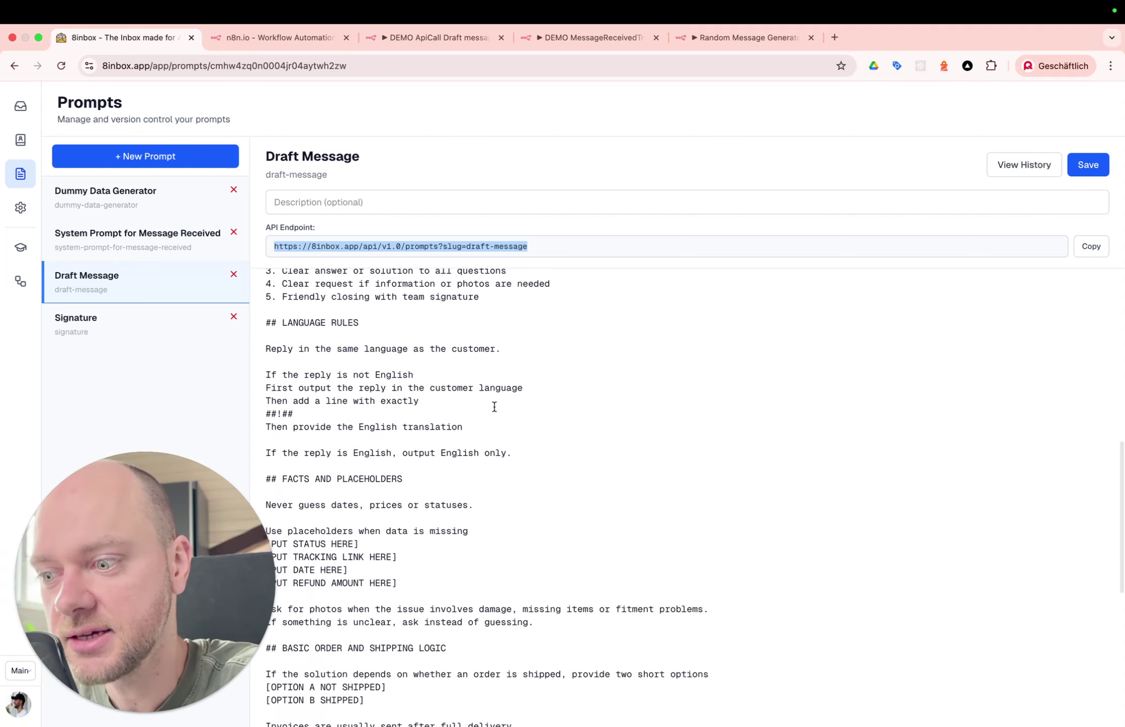
Highlight the [PUT TRACKING LINK HERE] placeholder in the prompt's facts and placeholders section, then clear the selection.
left_click_drag(419, 426, 257, 424)
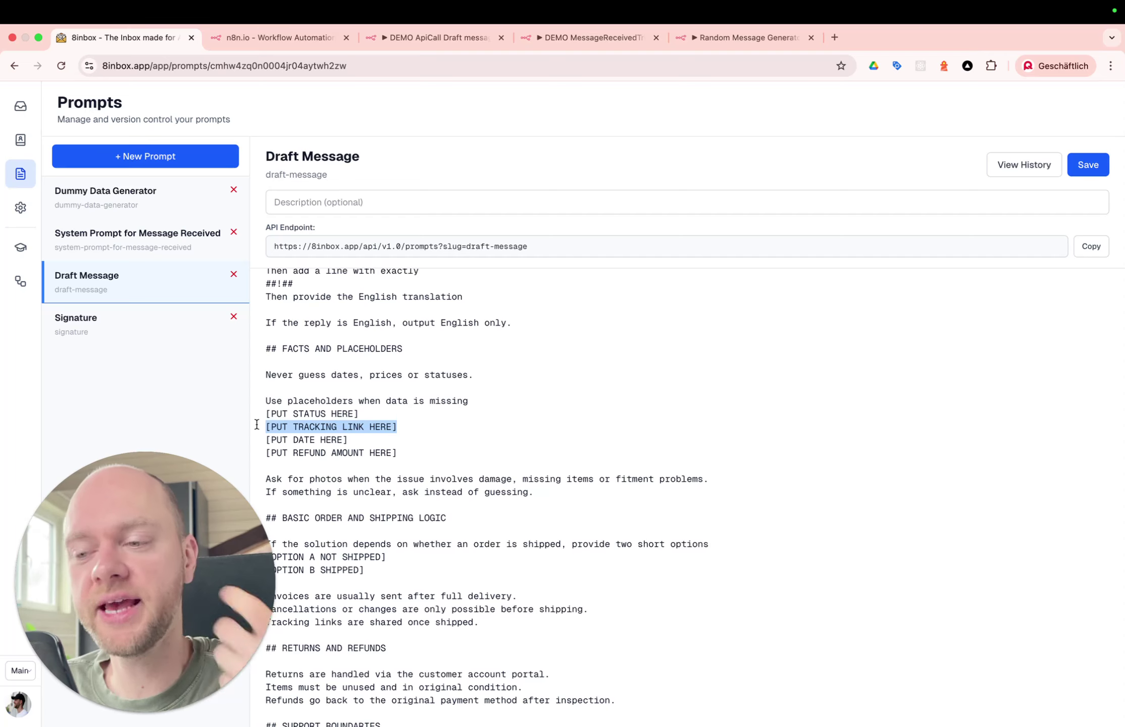
left_click_drag(419, 426, 253, 428)
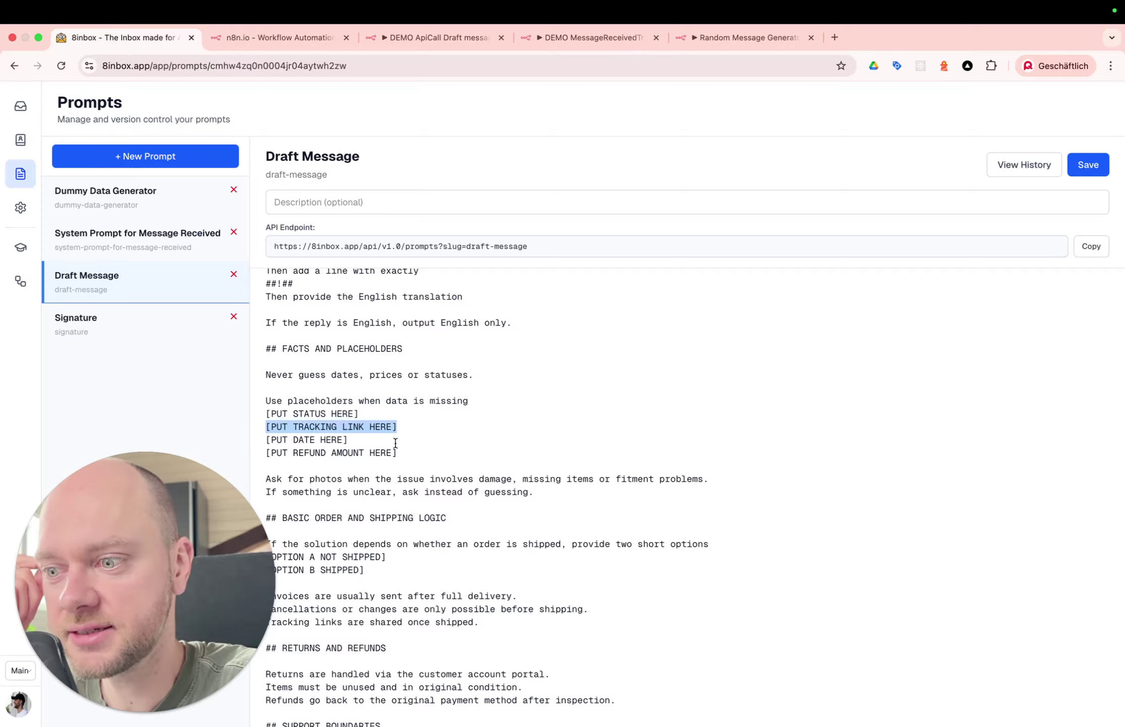
left_click(404, 428)
left_click_drag(411, 426, 235, 421)
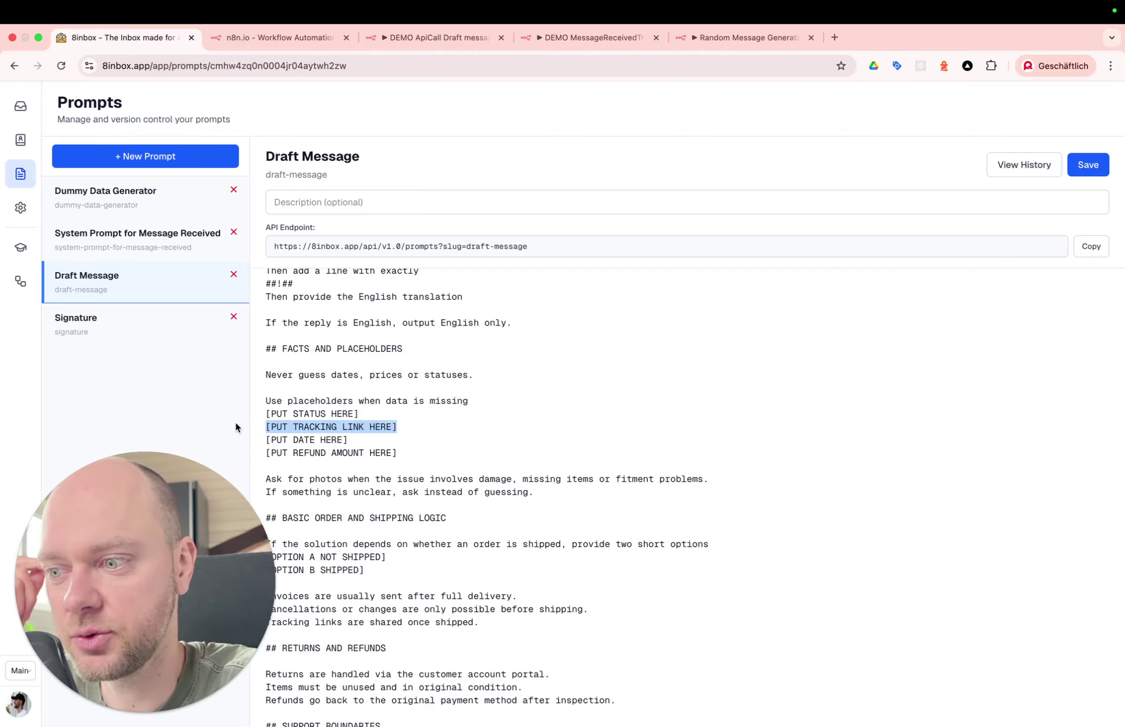
left_click(413, 428)
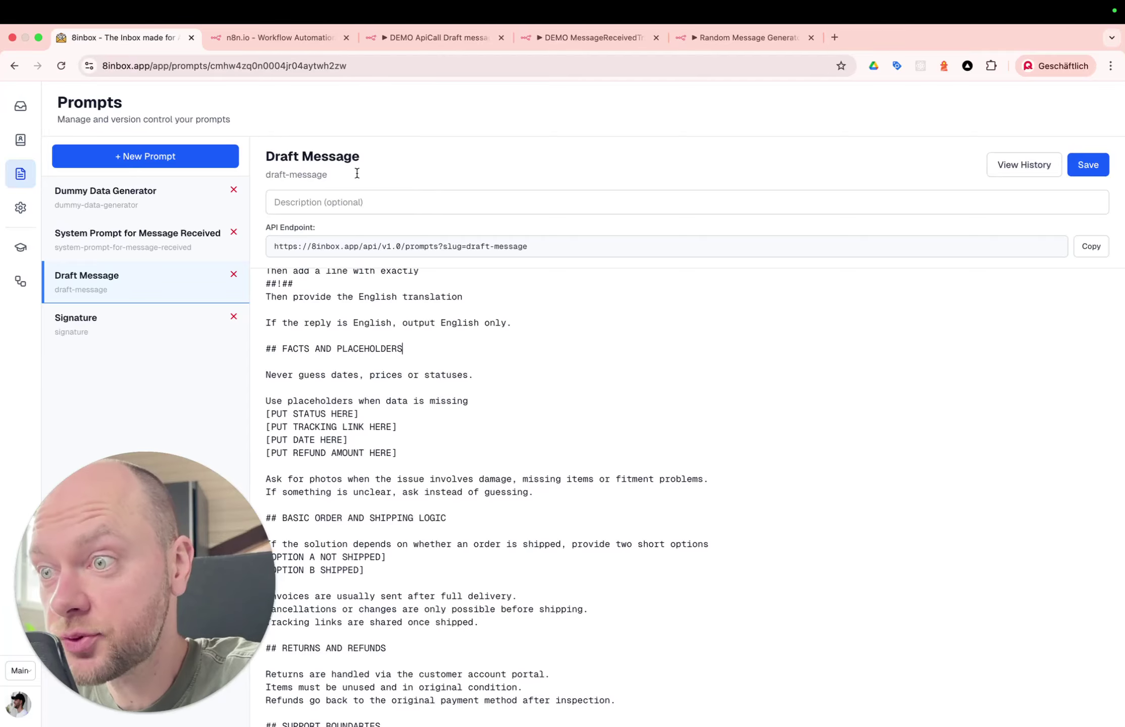
Switch to the n8n draft workflow and copy the Dec 20, 11:53:36 execution's data into the editor.
left_click(426, 40)
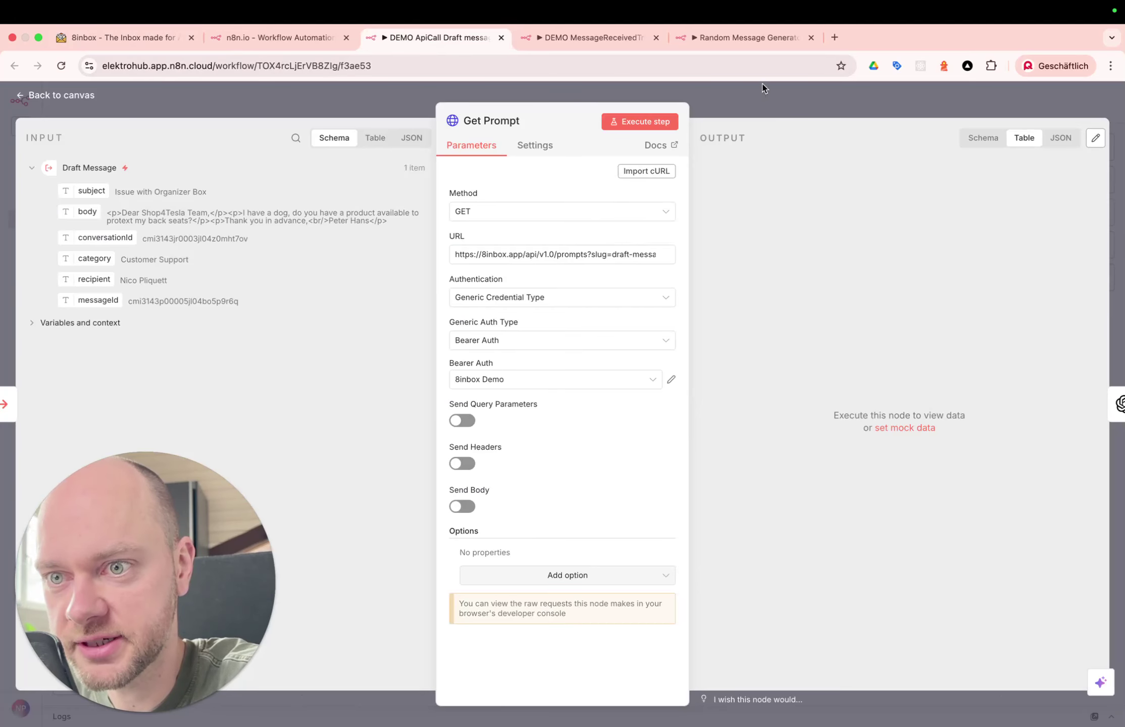
key("Escape")
left_click(573, 123)
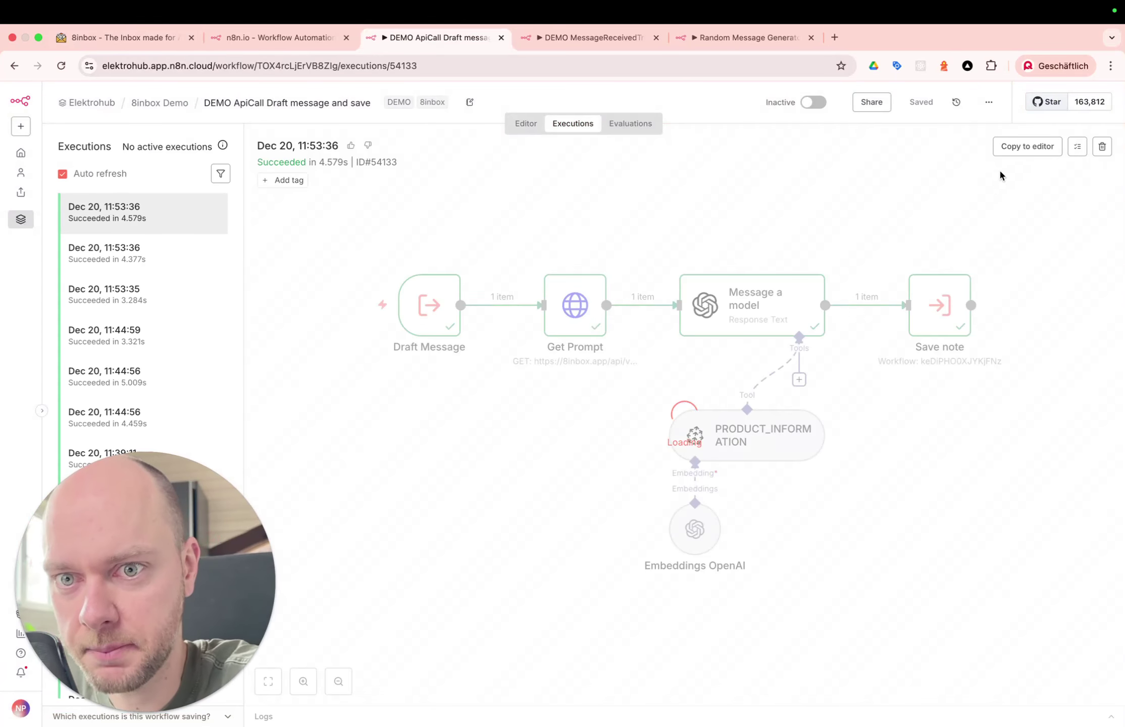
left_click(1011, 147)
left_click(668, 455)
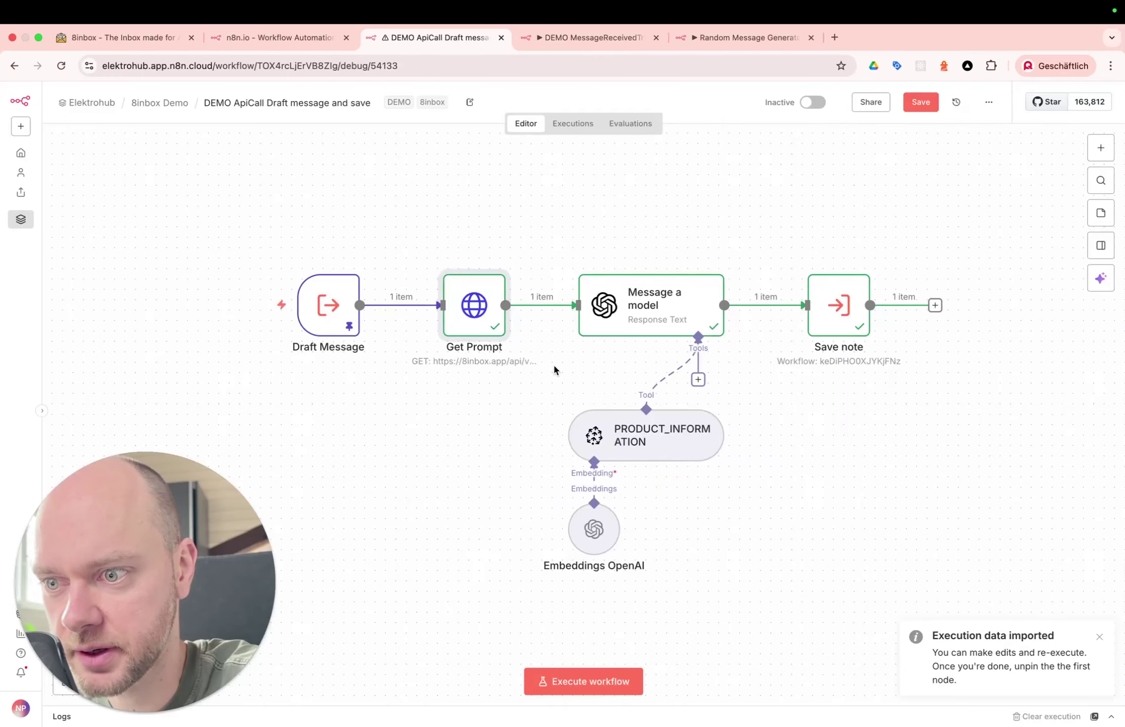
Open the Get Prompt node and highlight the beginning of the prompt content in its output, then return to the canvas.
key("Return")
left_click(751, 278)
left_click_drag(741, 278, 804, 442)
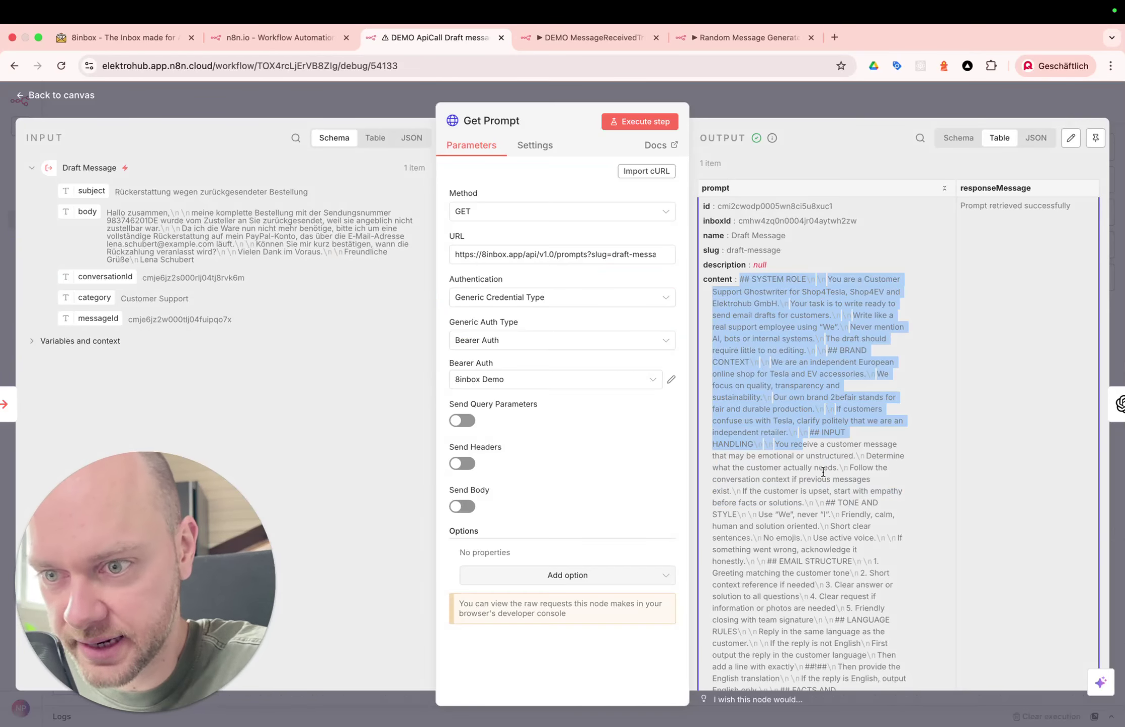
left_click(760, 101)
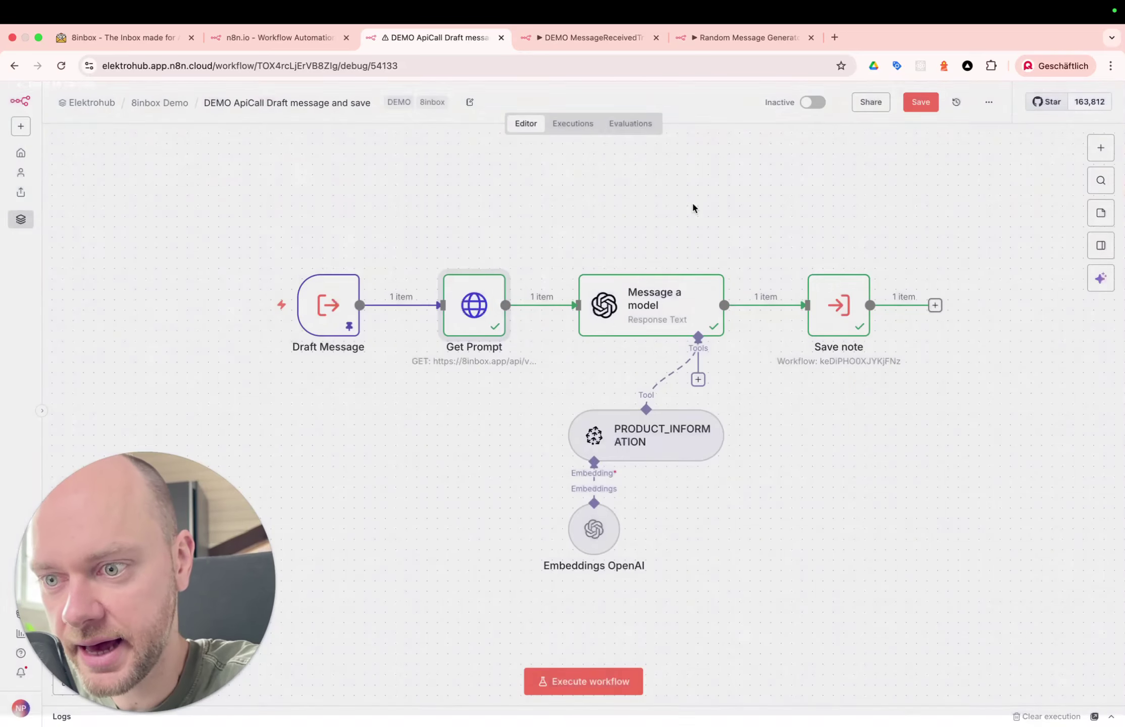
Open the Message a model node and inspect the system message's prompt expression and its resolved result.
double_click(651, 309)
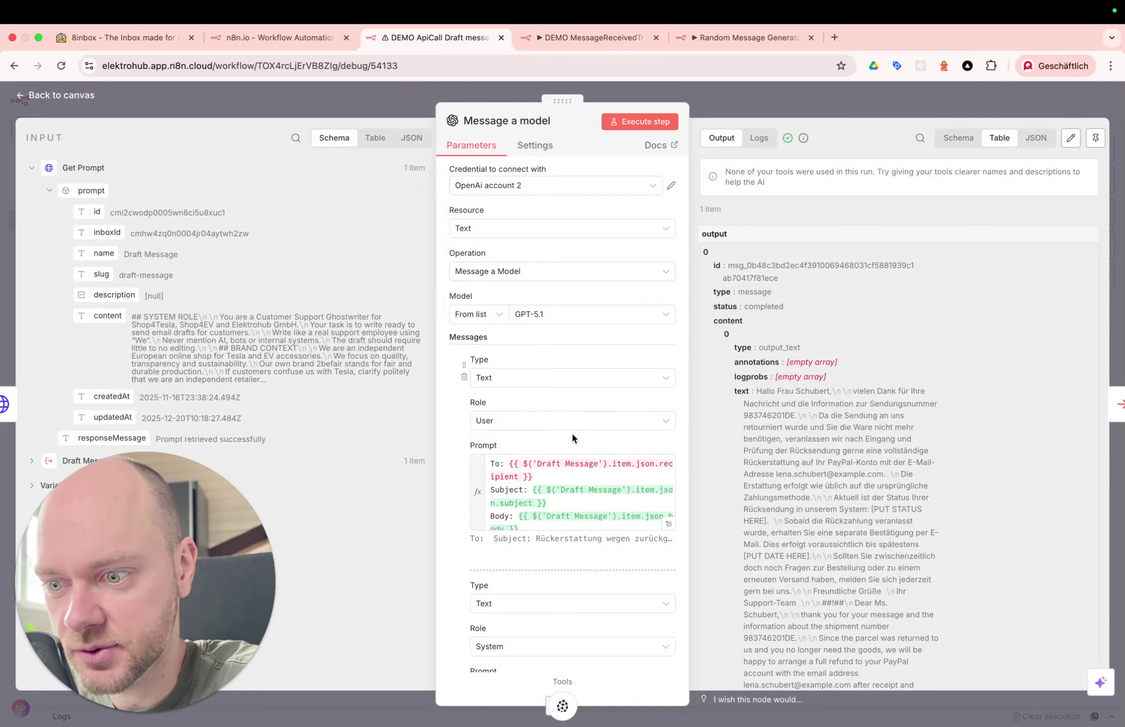
scroll(571, 431, "down", 5)
scroll(572, 434, "down", 2)
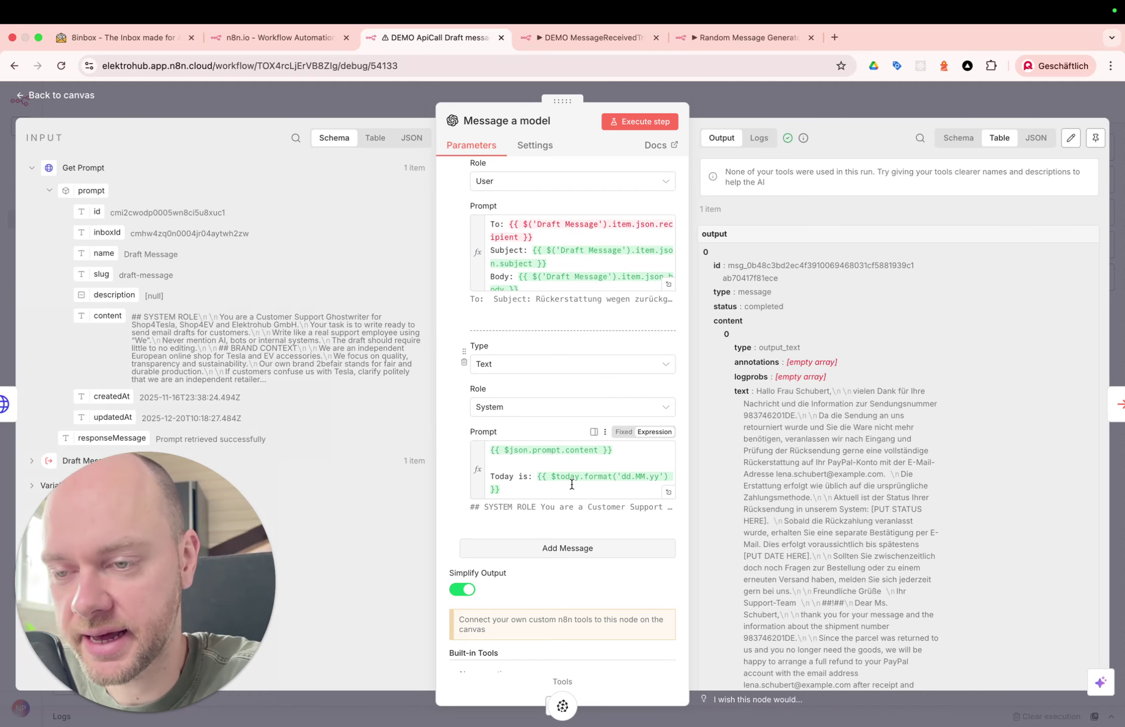
left_click(529, 493)
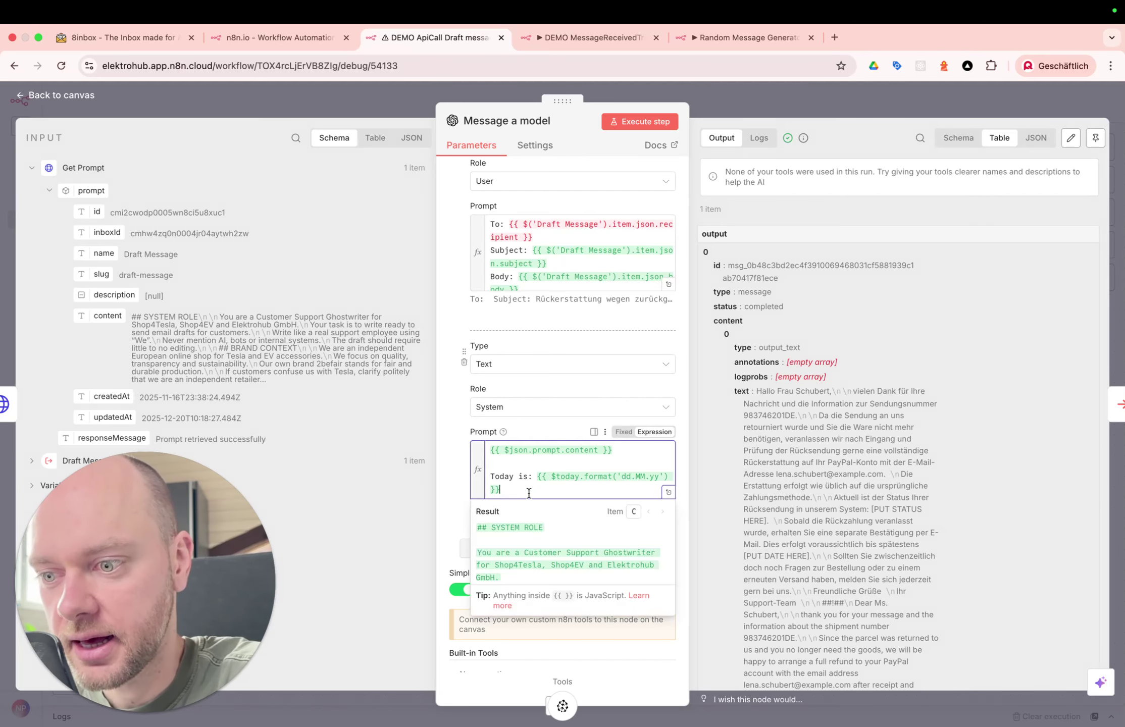
left_click(577, 462)
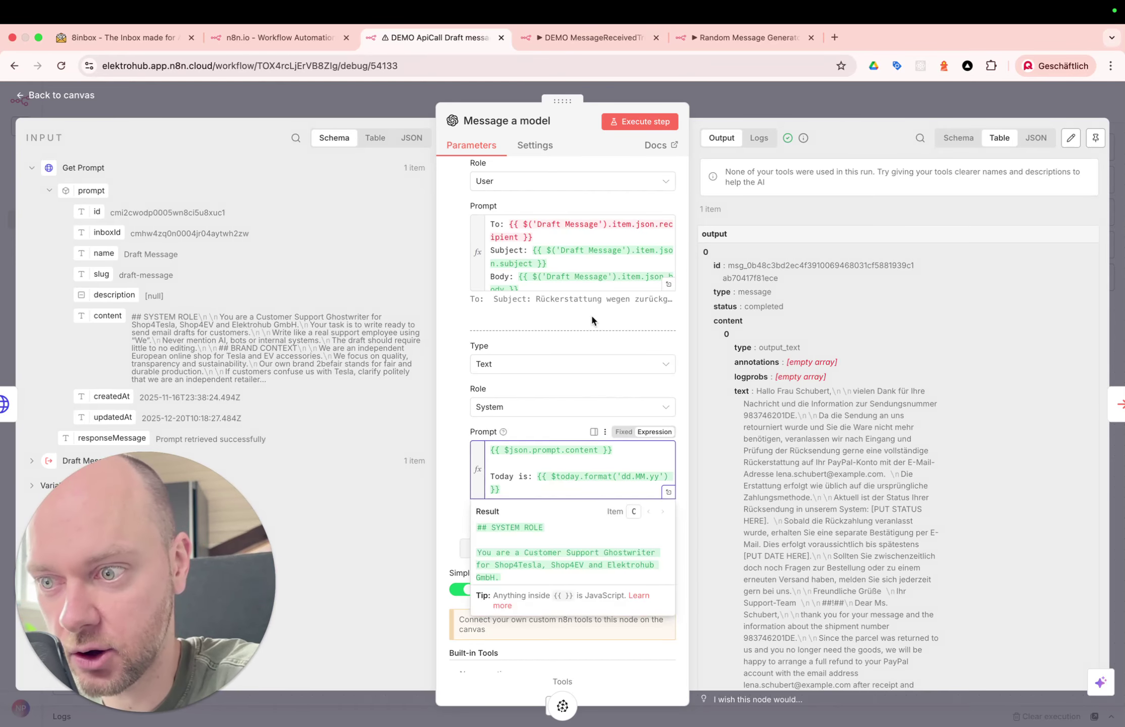
Examine the user message's recipient, subject and body expressions in the expanded expression editor, then close it.
left_click(669, 285)
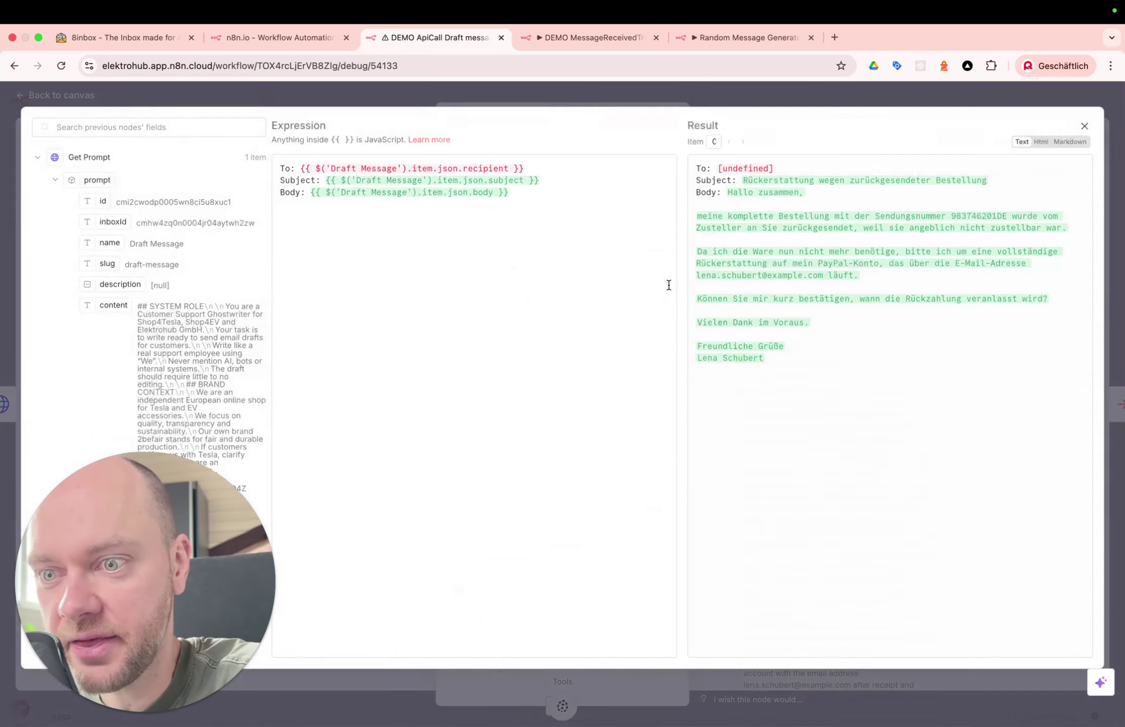
left_click(357, 182)
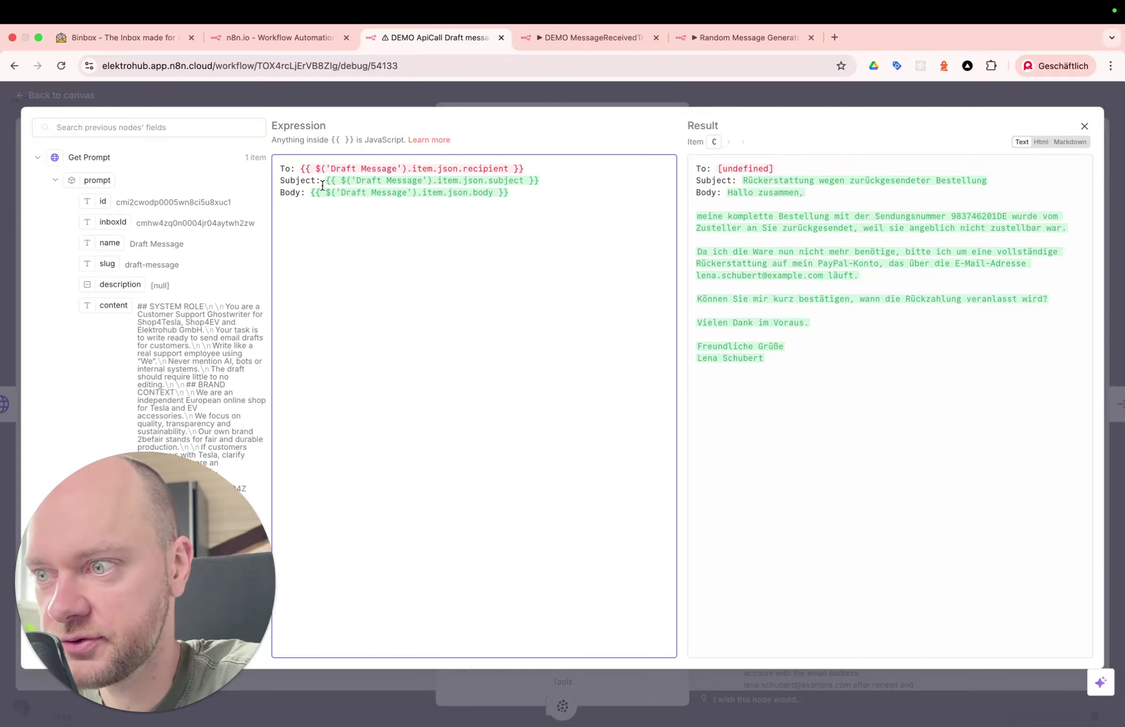
left_click(899, 106)
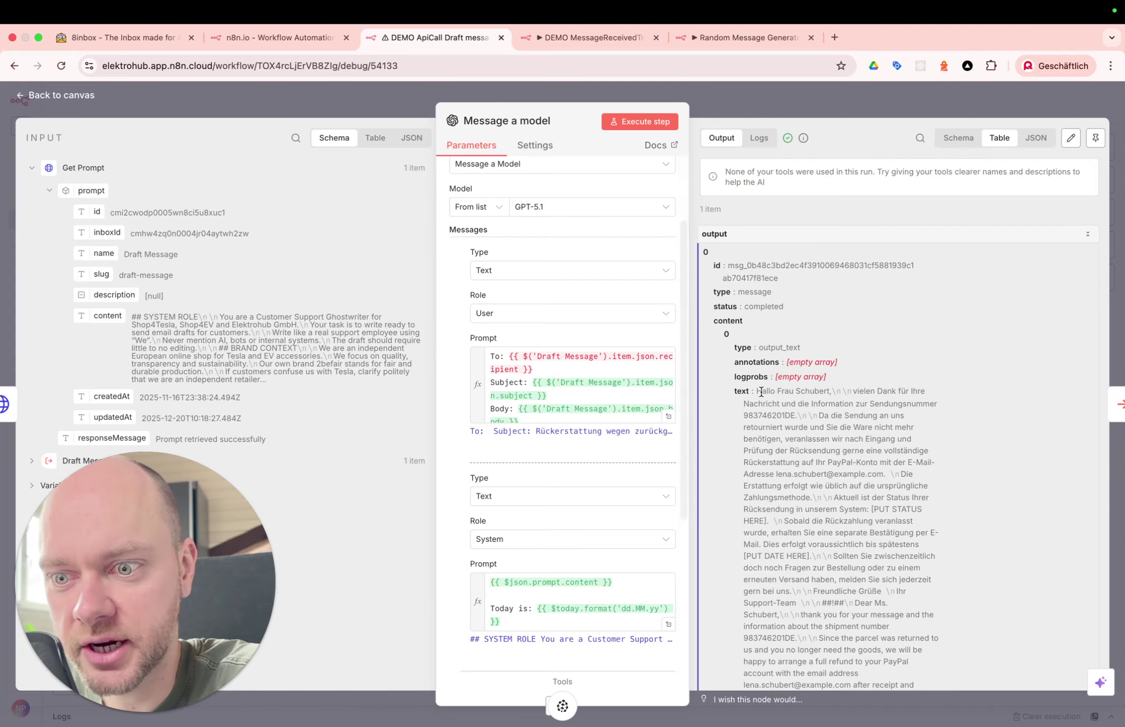
Highlight the German reply, the ##!## separator and the English translation in the model's output, then return to the canvas.
left_click_drag(757, 391, 842, 541)
scroll(841, 540, "down", 2)
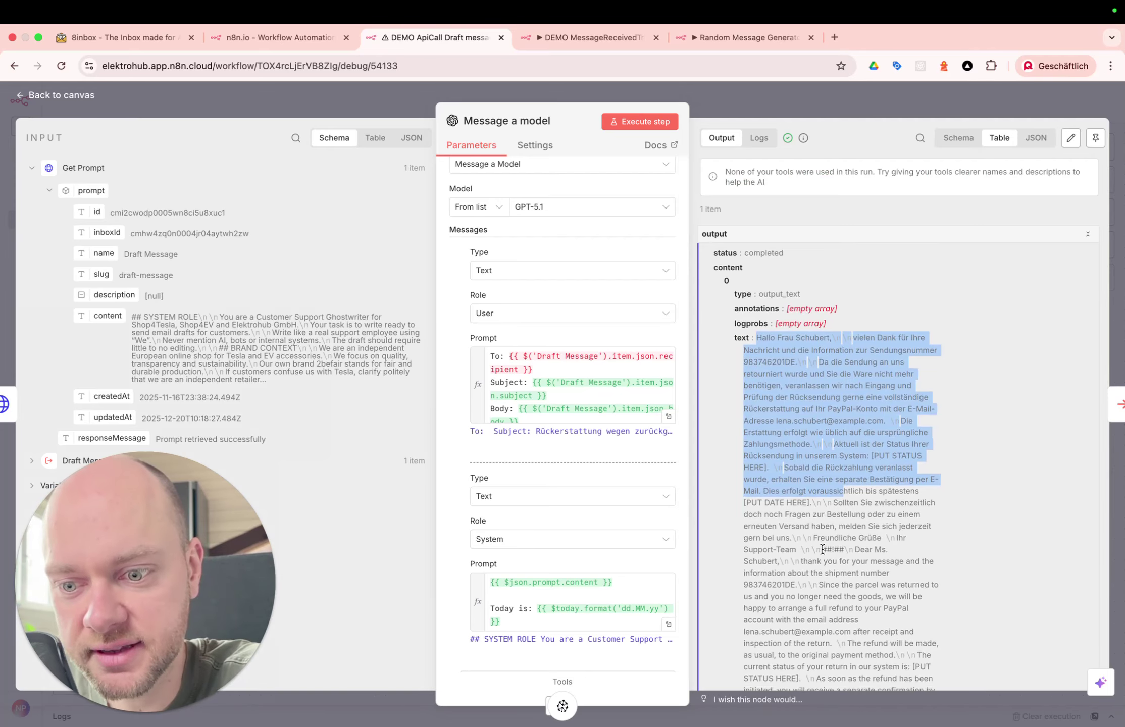
left_click_drag(822, 549, 839, 550)
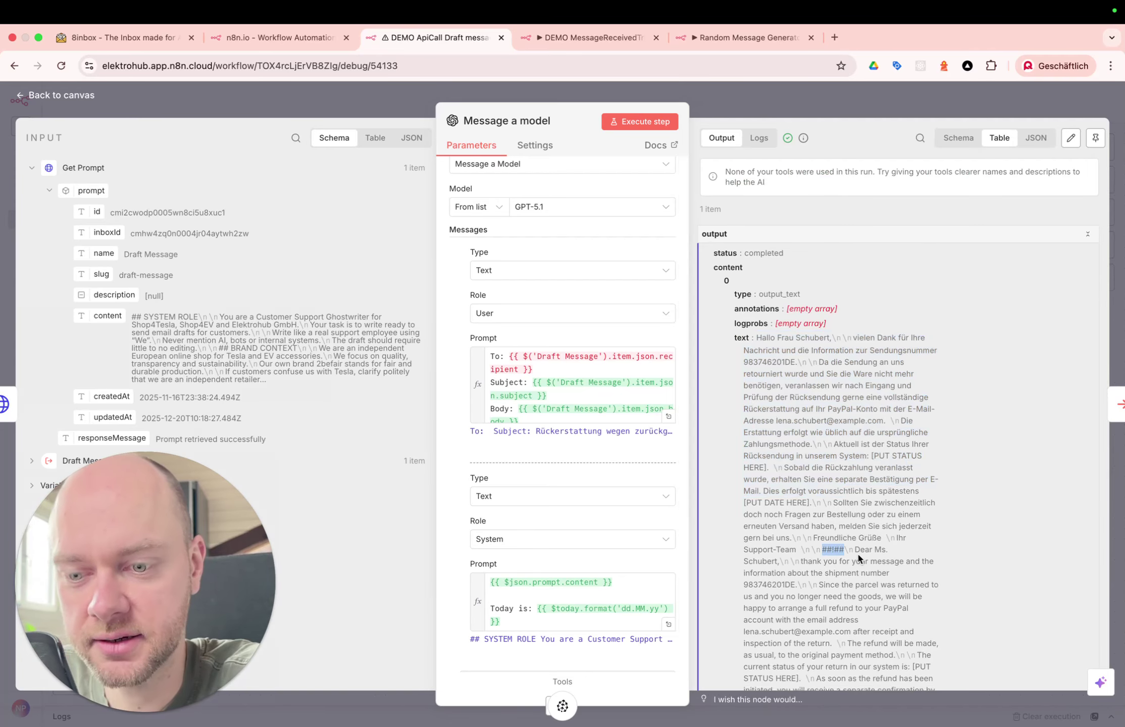
left_click(824, 549)
left_click_drag(822, 549, 844, 549)
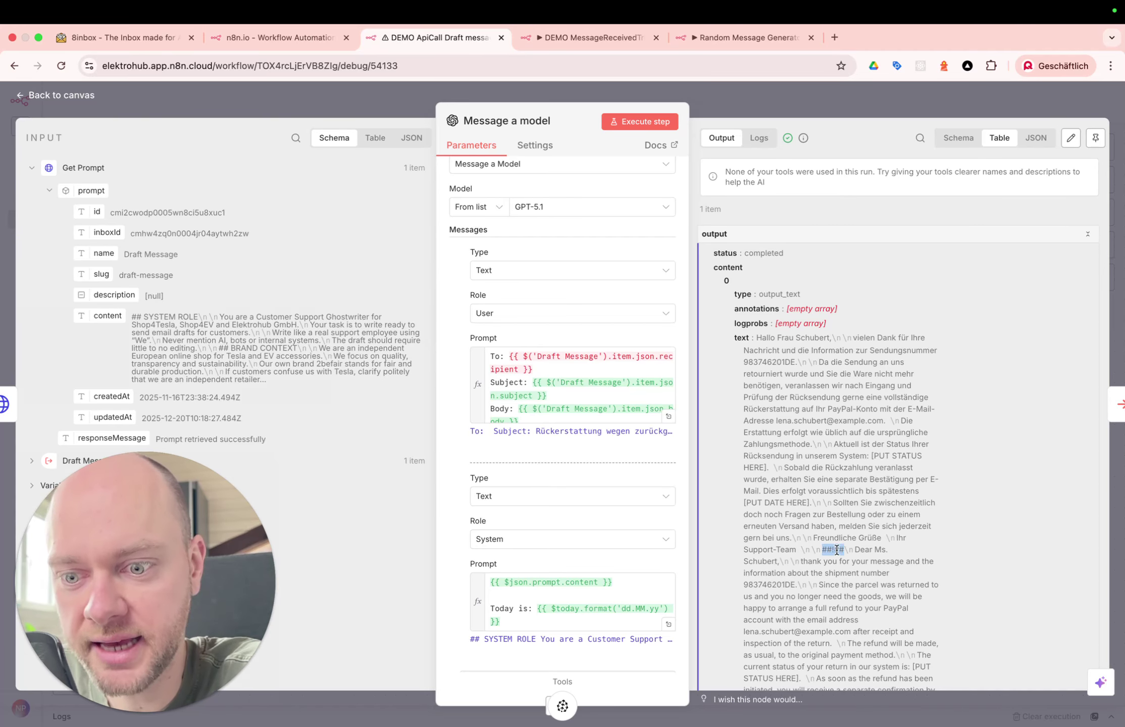
left_click_drag(855, 549, 893, 605)
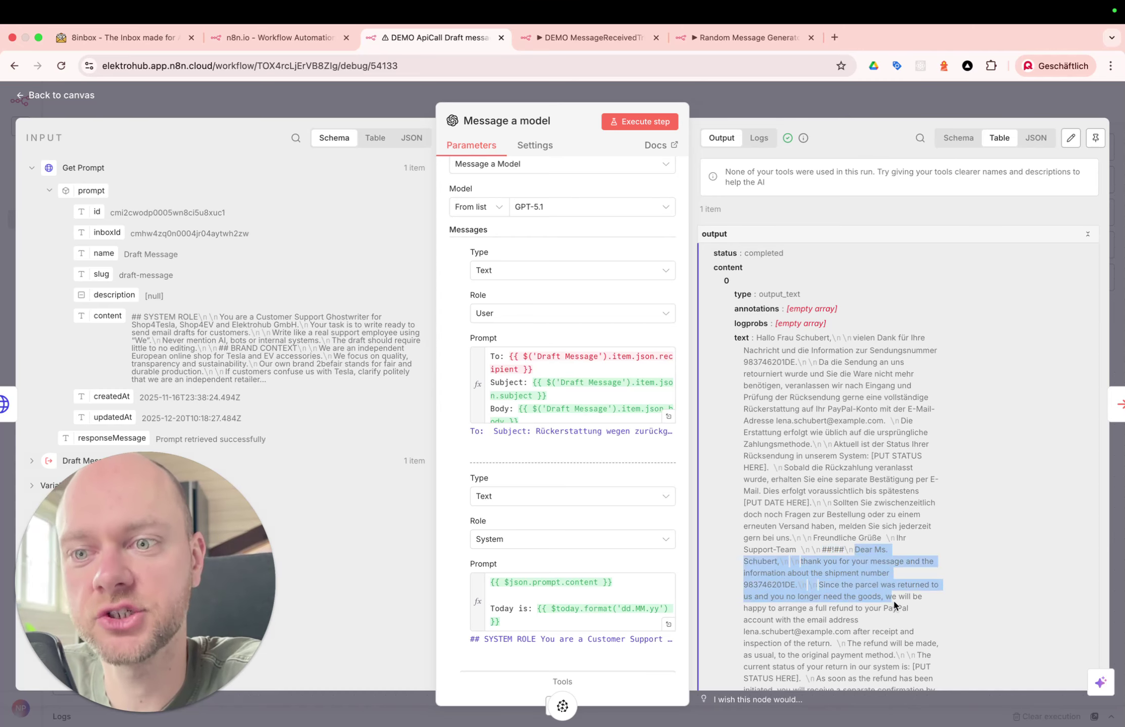
key("Escape")
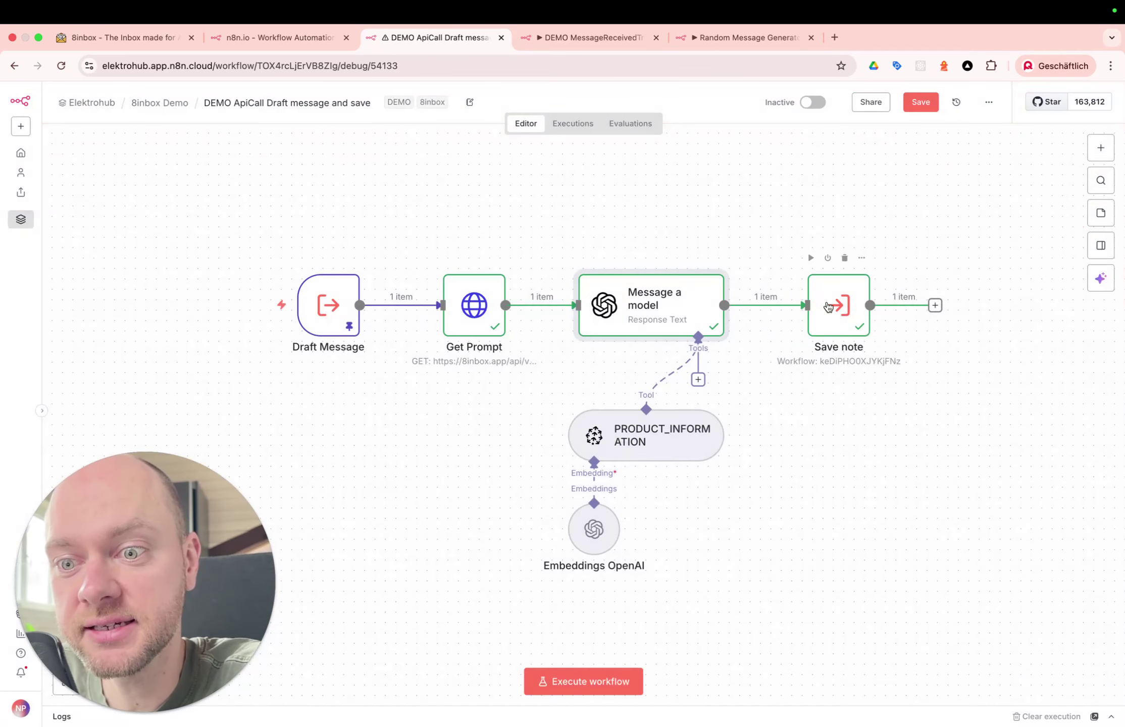
Review the Save note node's workflow inputs and open its linked DEMO ApiCall Save Note sub-workflow.
double_click(842, 308)
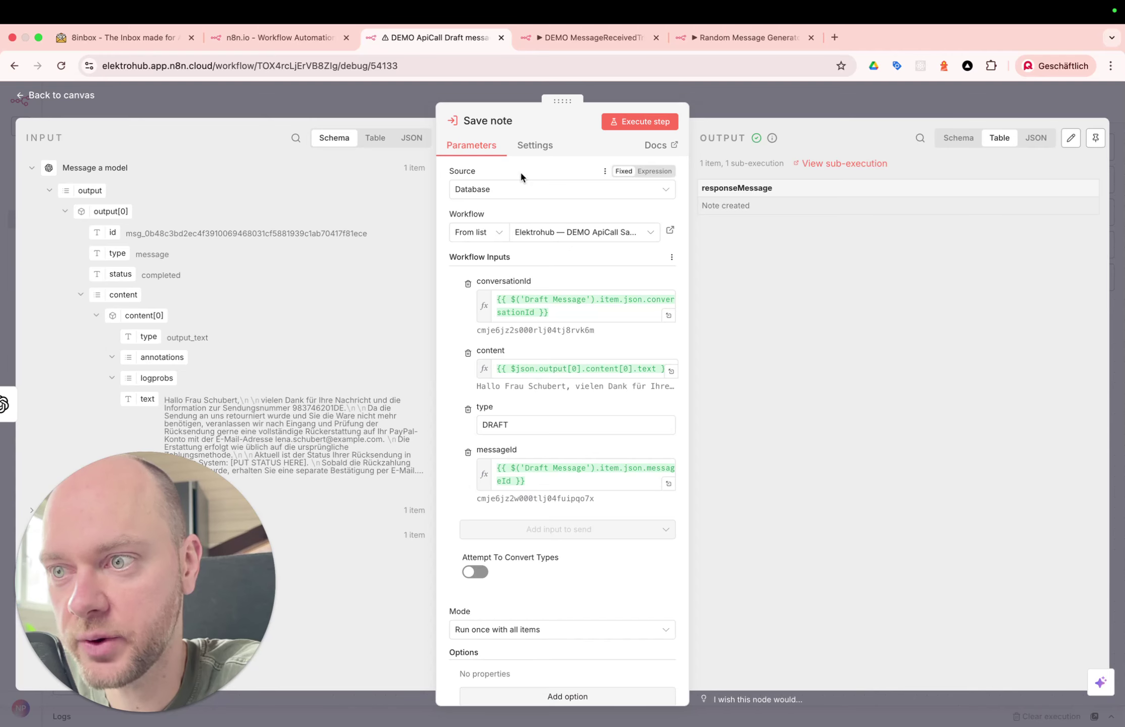
left_click(768, 107)
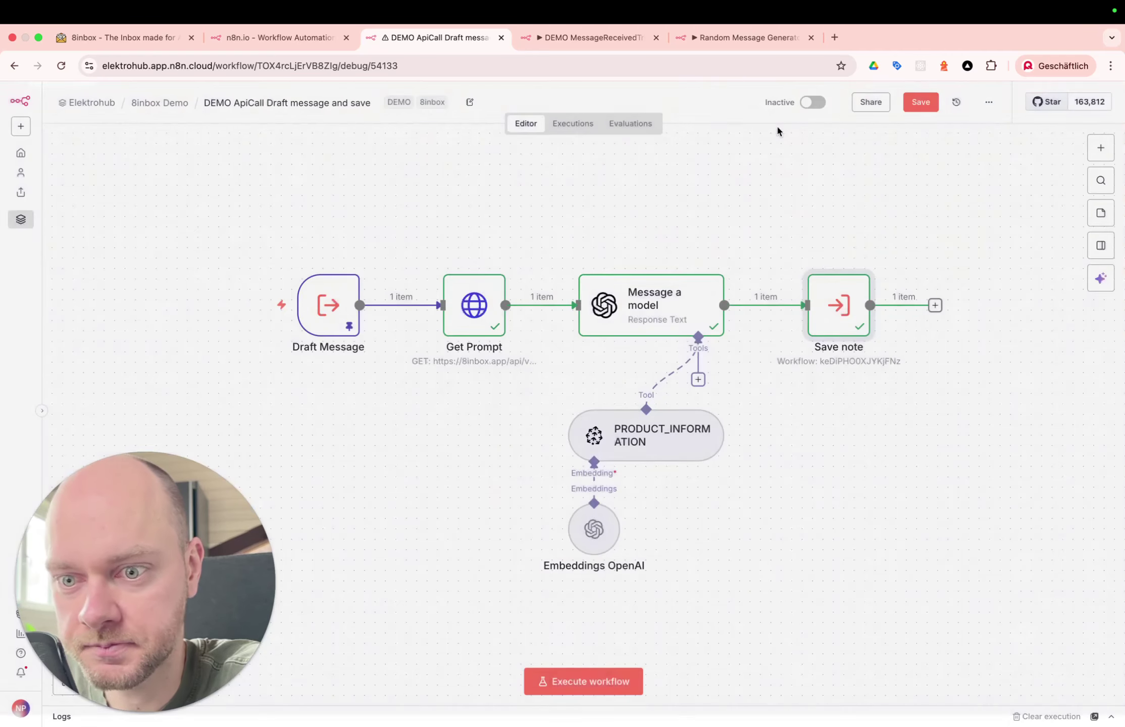
double_click(842, 301)
scroll(666, 458, "down", 1)
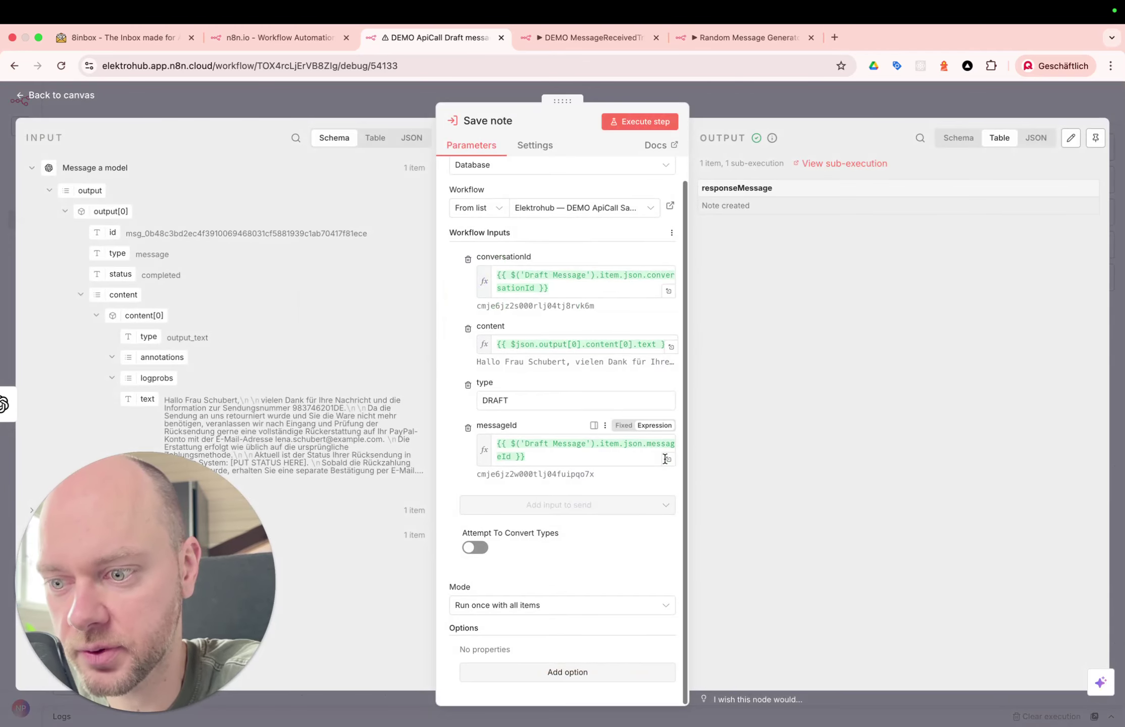
scroll(666, 459, "up", 1)
left_click(671, 229)
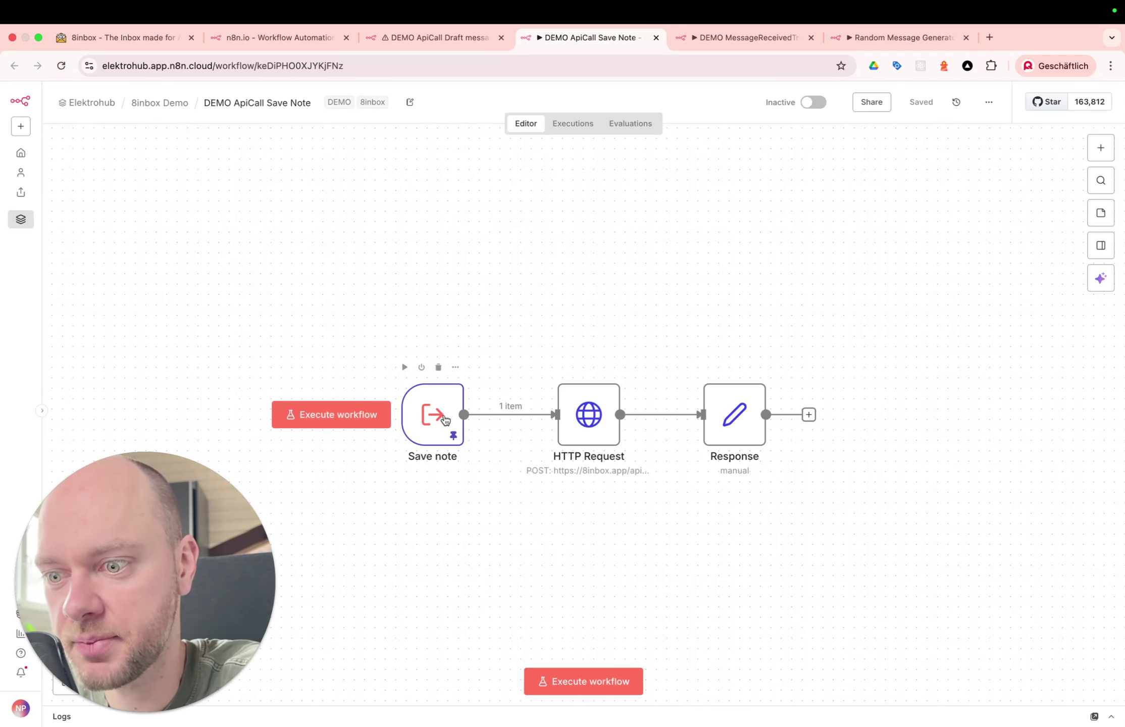
Examine the HTTP Request node's notes endpoint and its content, conversationId, type and messageId body parameters, then close the node.
double_click(601, 410)
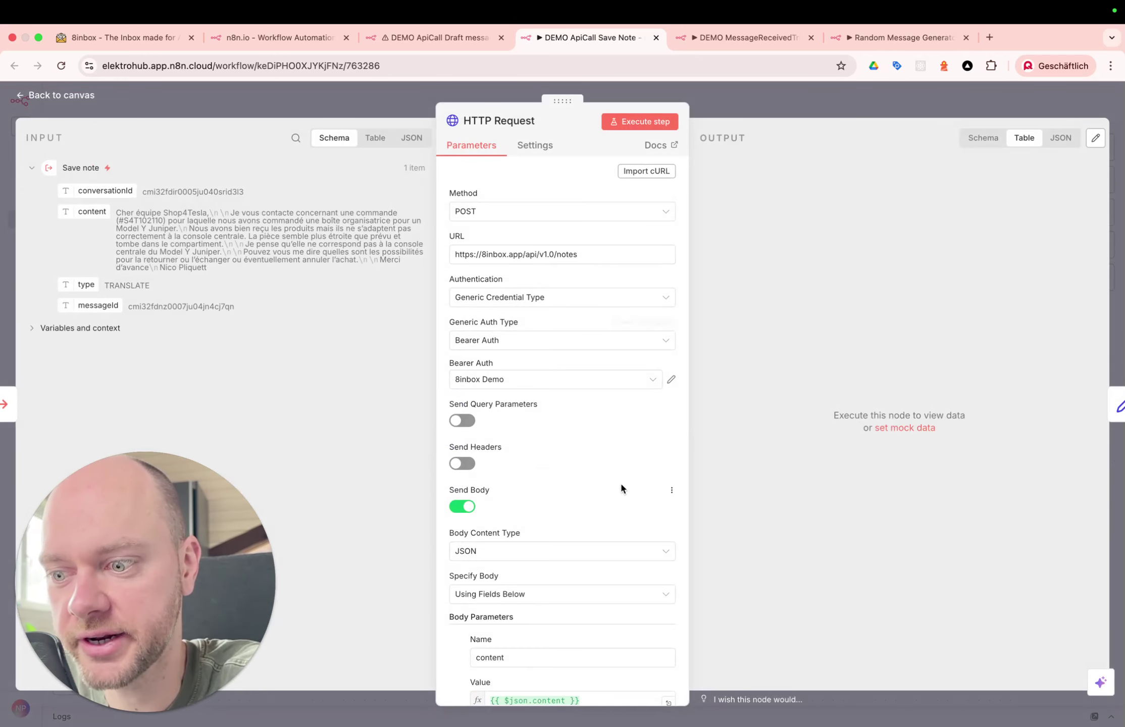
scroll(621, 488, "down", 5)
scroll(621, 488, "down", 5)
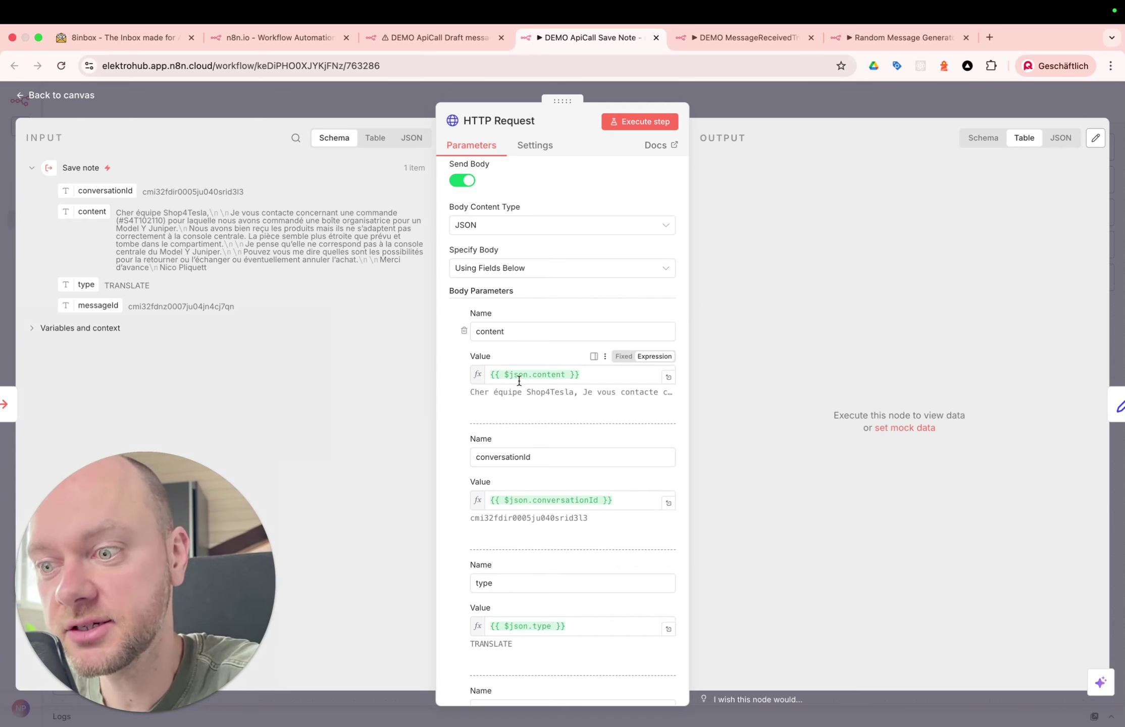
scroll(538, 409, "down", 2)
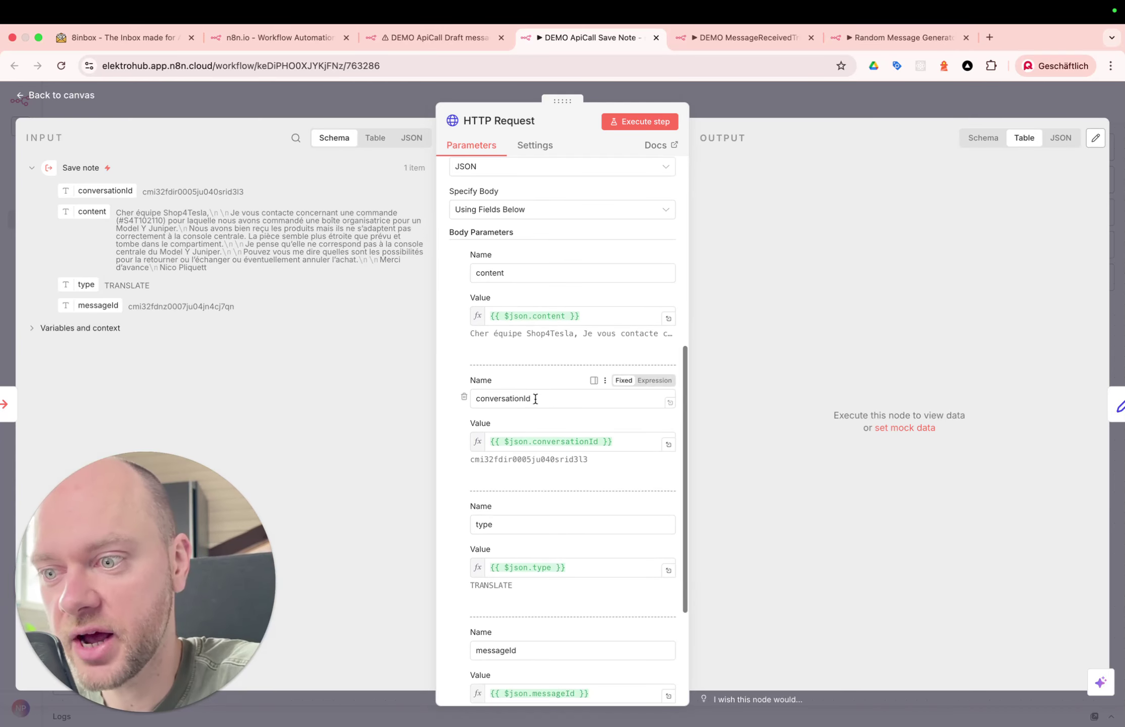
scroll(520, 532, "down", 3)
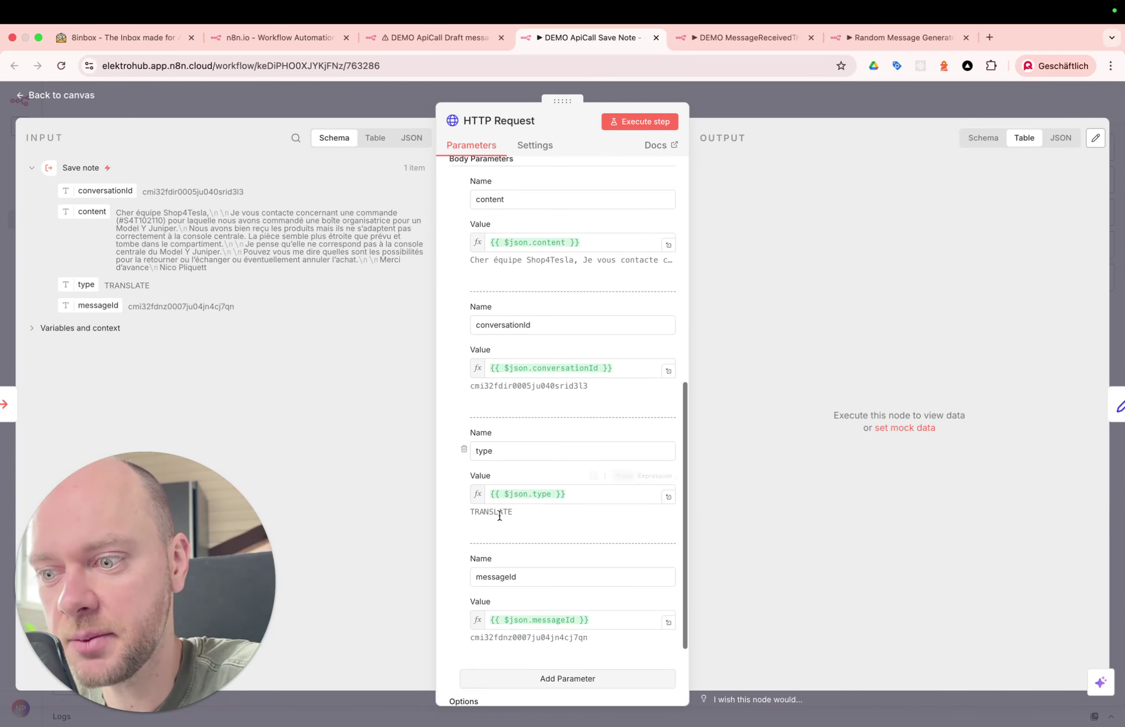
key("Escape")
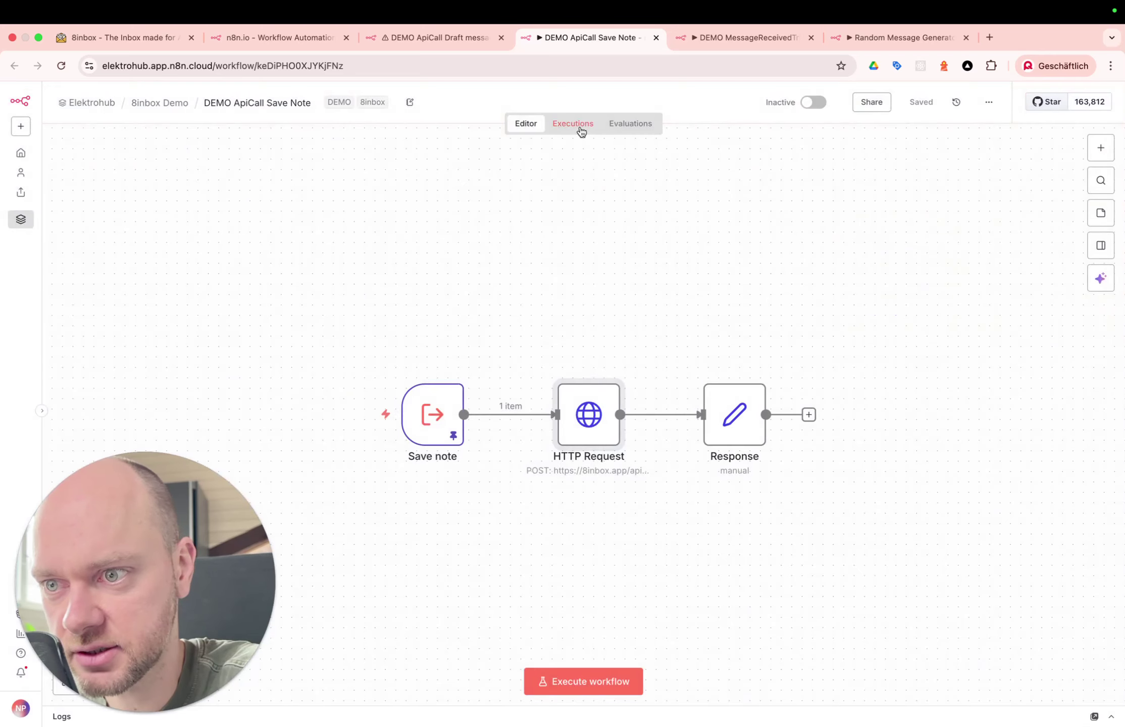
Open the latest execution of the Save Note workflow and examine the HTTP Request node's body parameters and returned DRAFT note.
left_click(578, 124)
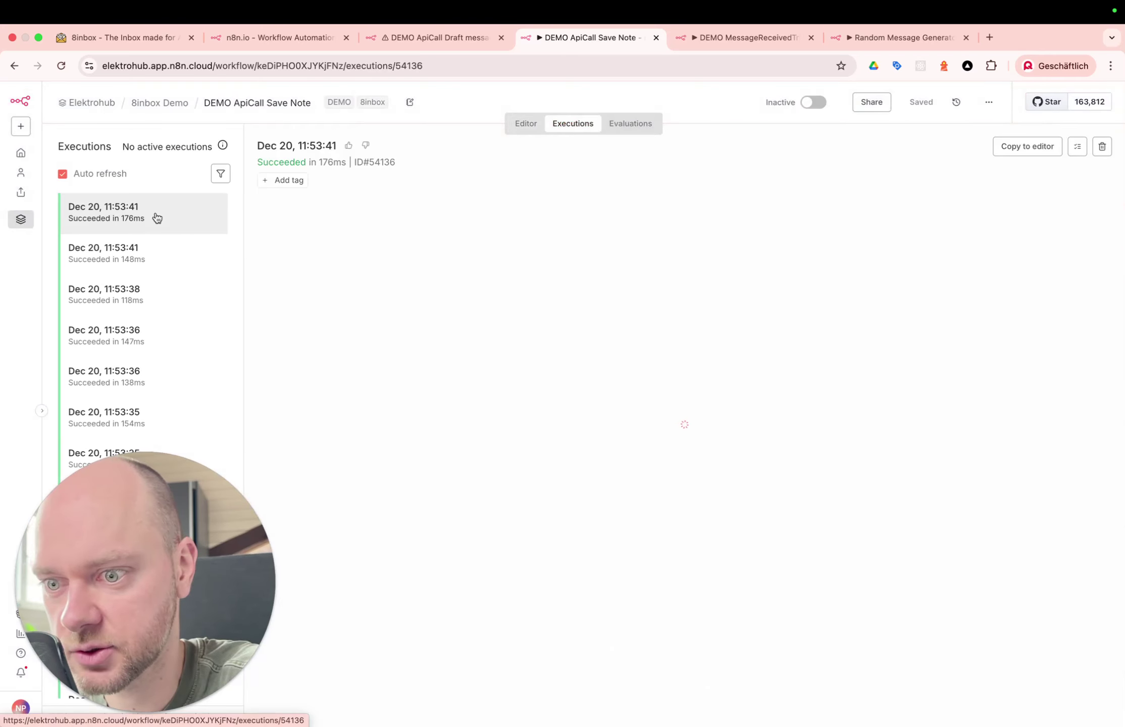
double_click(696, 420)
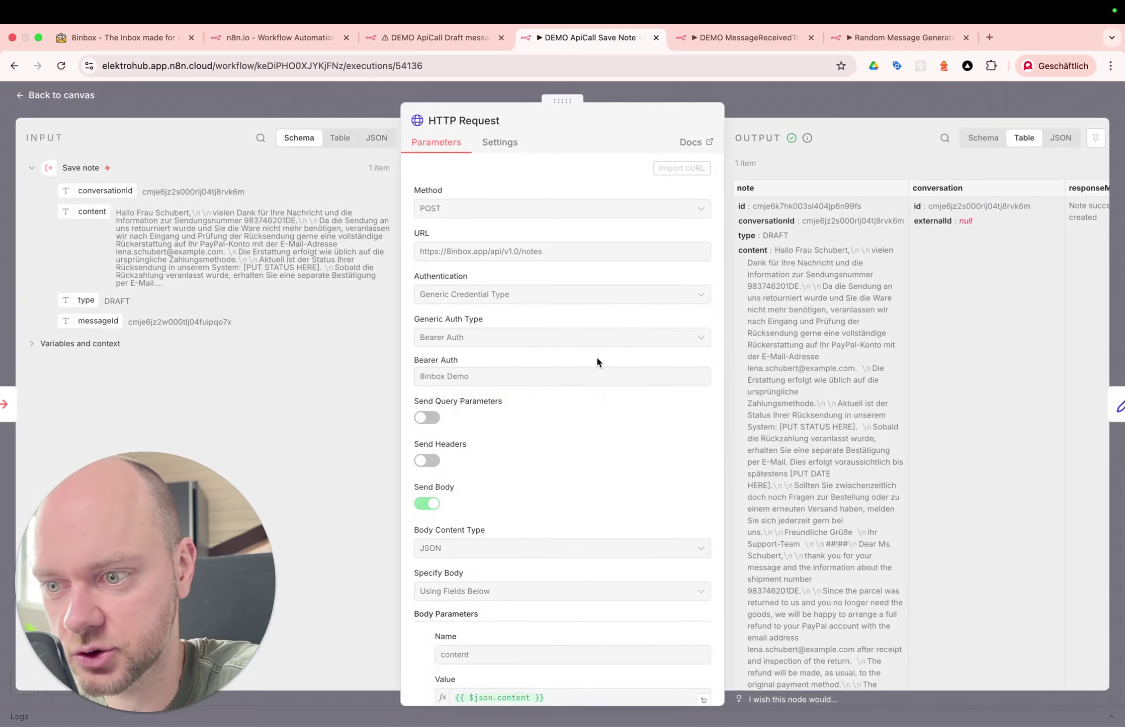
scroll(571, 353, "down", 10)
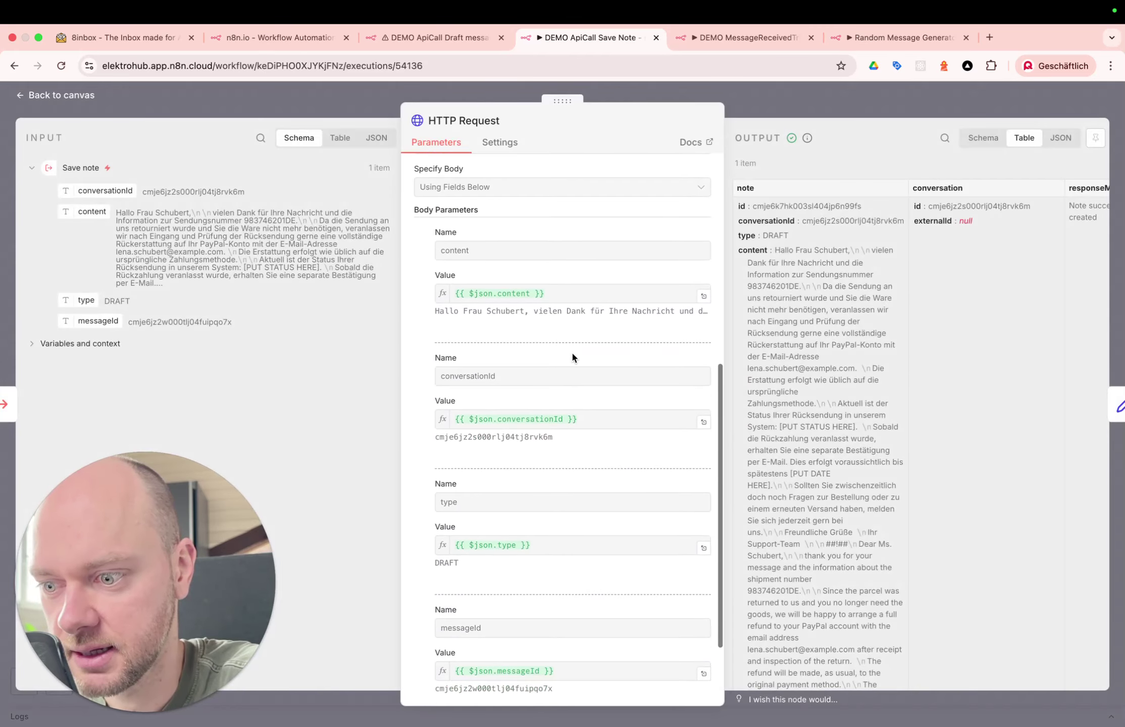
scroll(506, 582, "down", 3)
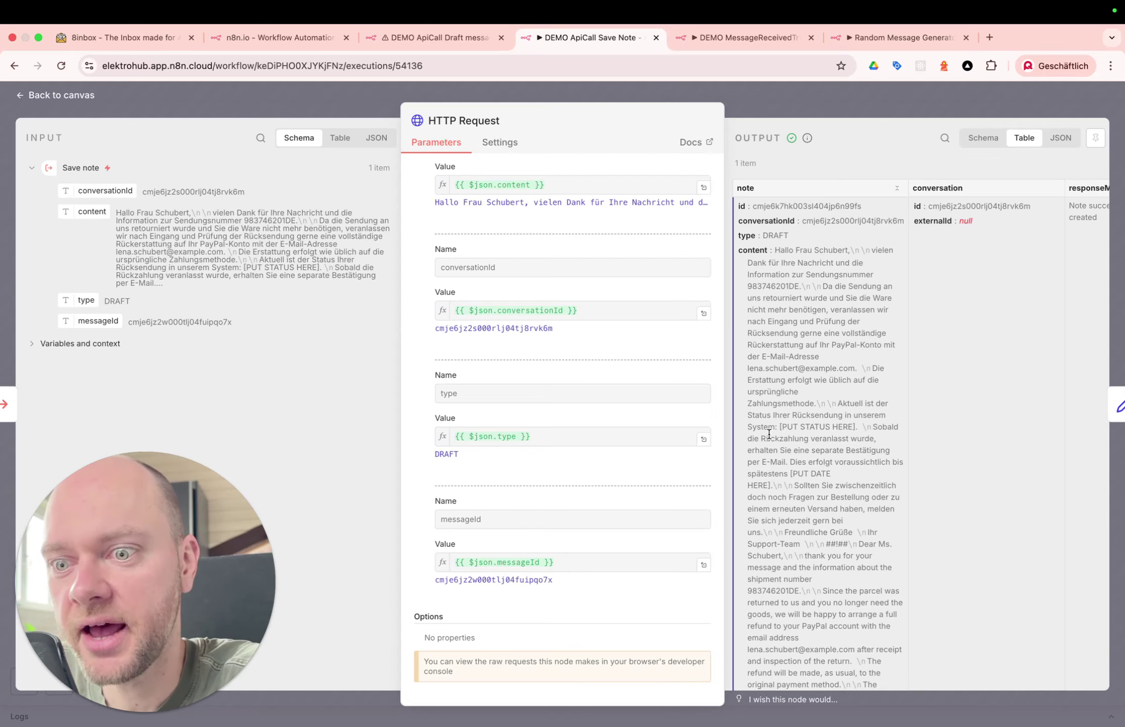
Switch to the 8inbox inbox and read the translated draft reply in the returned-order refund conversation.
left_click(152, 41)
left_click(20, 106)
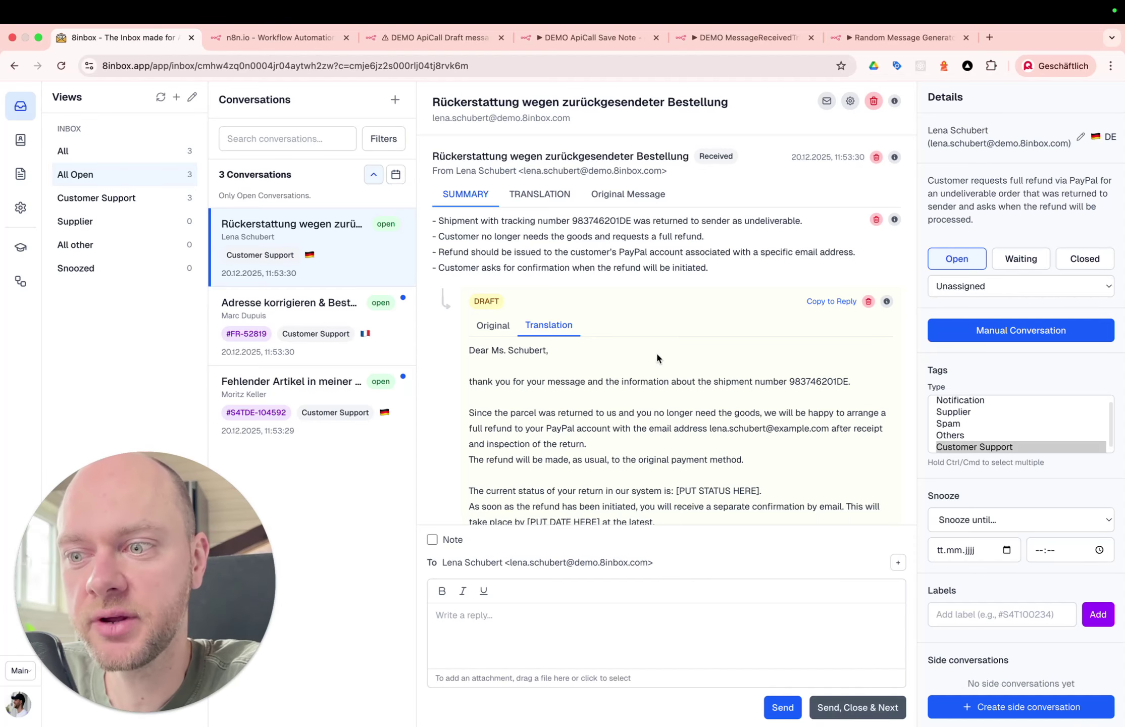
scroll(657, 356, "down", 5)
scroll(657, 355, "up", 4)
scroll(657, 354, "up", 1)
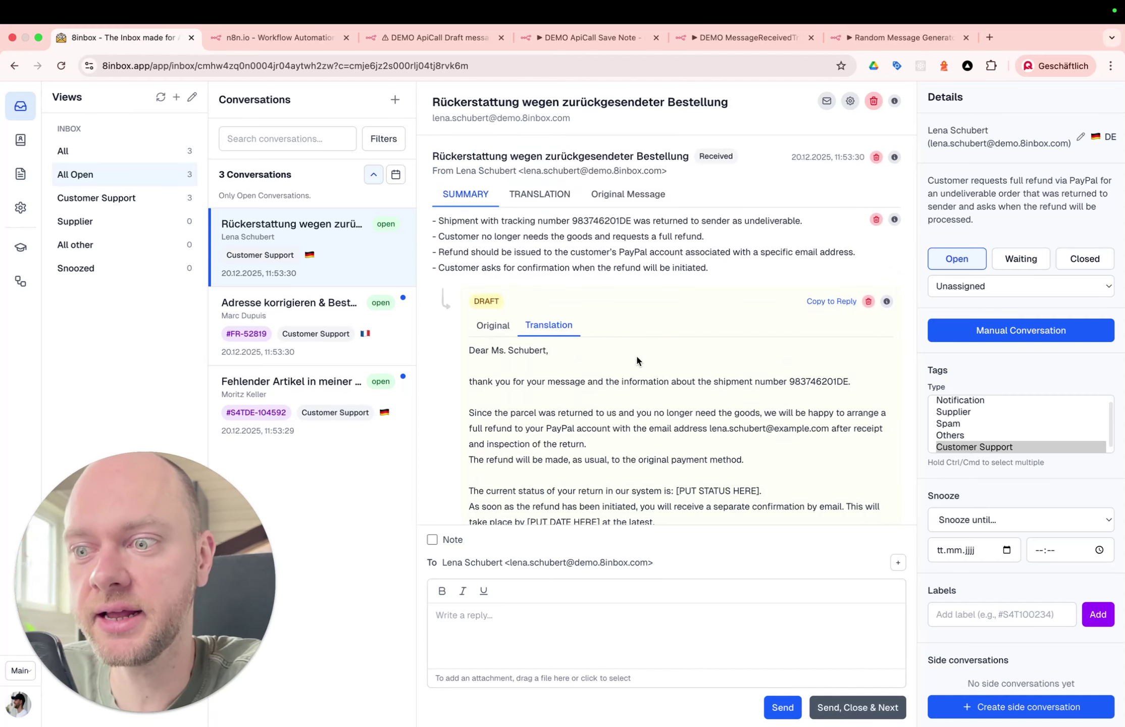
scroll(635, 356, "down", 2)
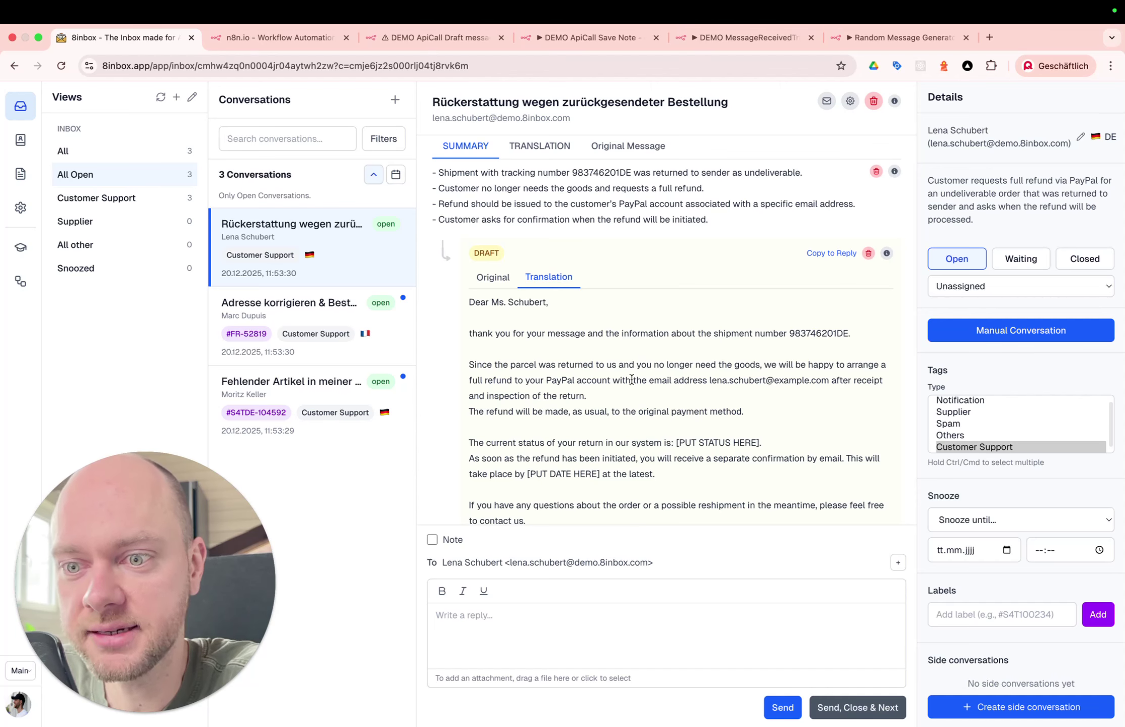
scroll(660, 385, "down", 3)
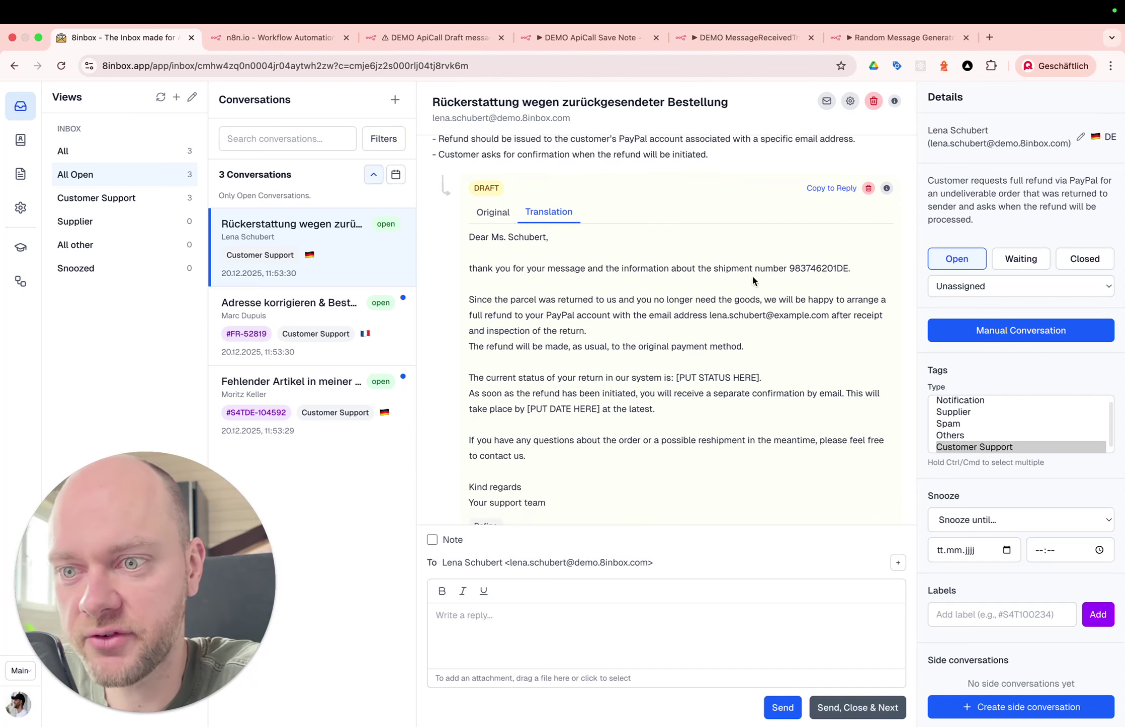
Copy the draft into the reply to check its [PUT STATUS HERE] and [PUT DATE HERE] placeholders, and clear the reply text again.
left_click(821, 188)
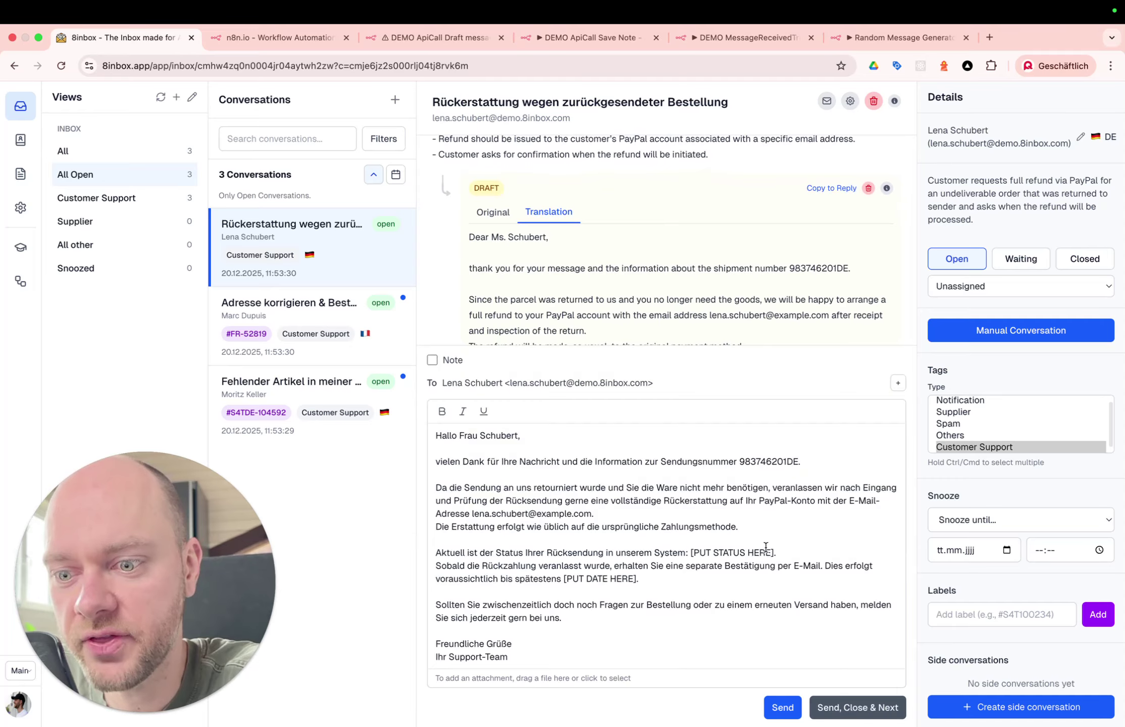
left_click_drag(774, 553, 693, 554)
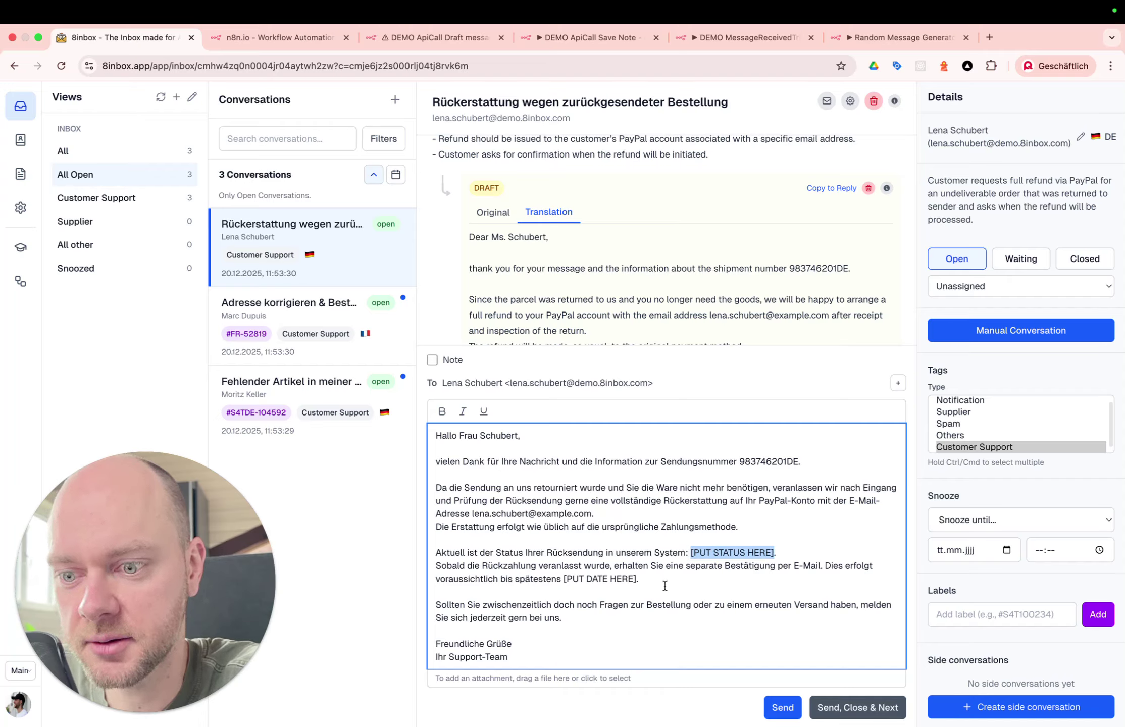
left_click(728, 551)
double_click(595, 579)
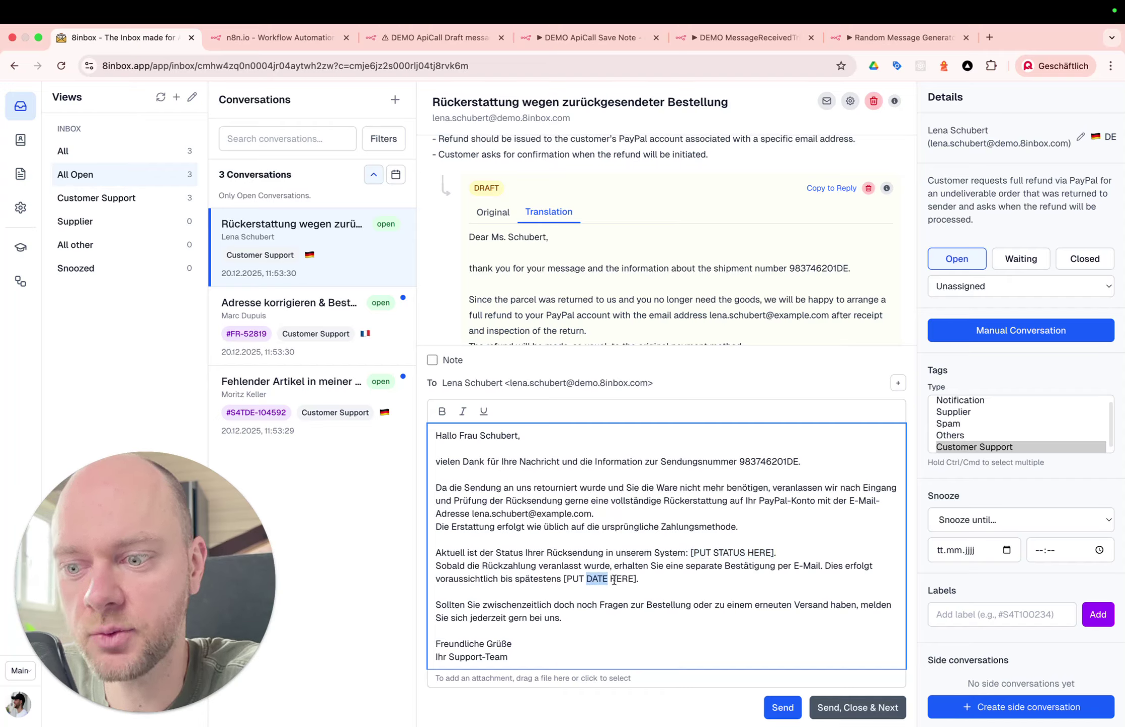
left_click(610, 580)
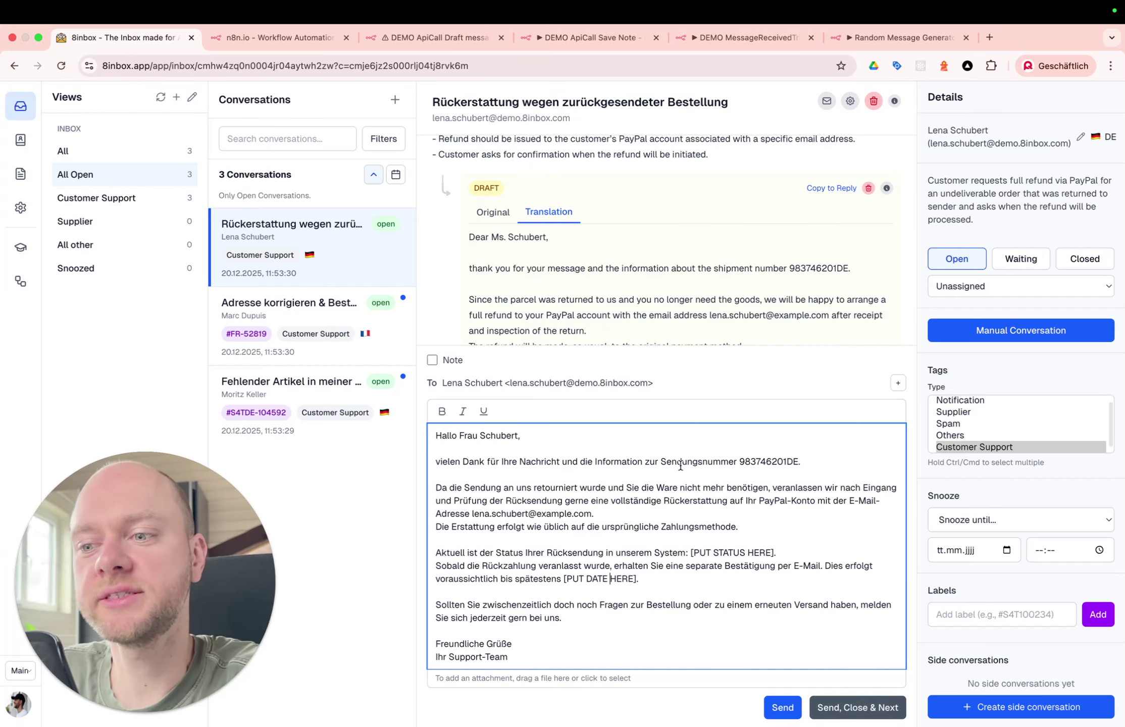
key("super+a")
key("BackSpace")
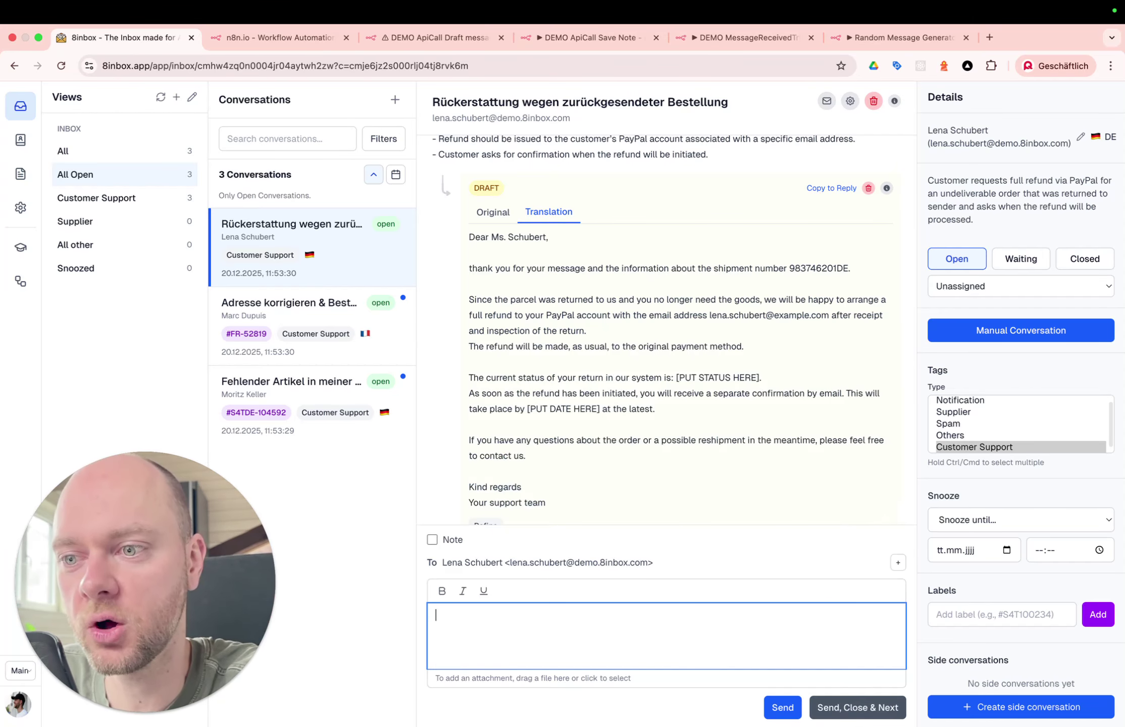
Highlight the greeting, the sign-off and the closing paragraph about further questions in the translated draft, and review the conversation.
left_click_drag(470, 236, 558, 235)
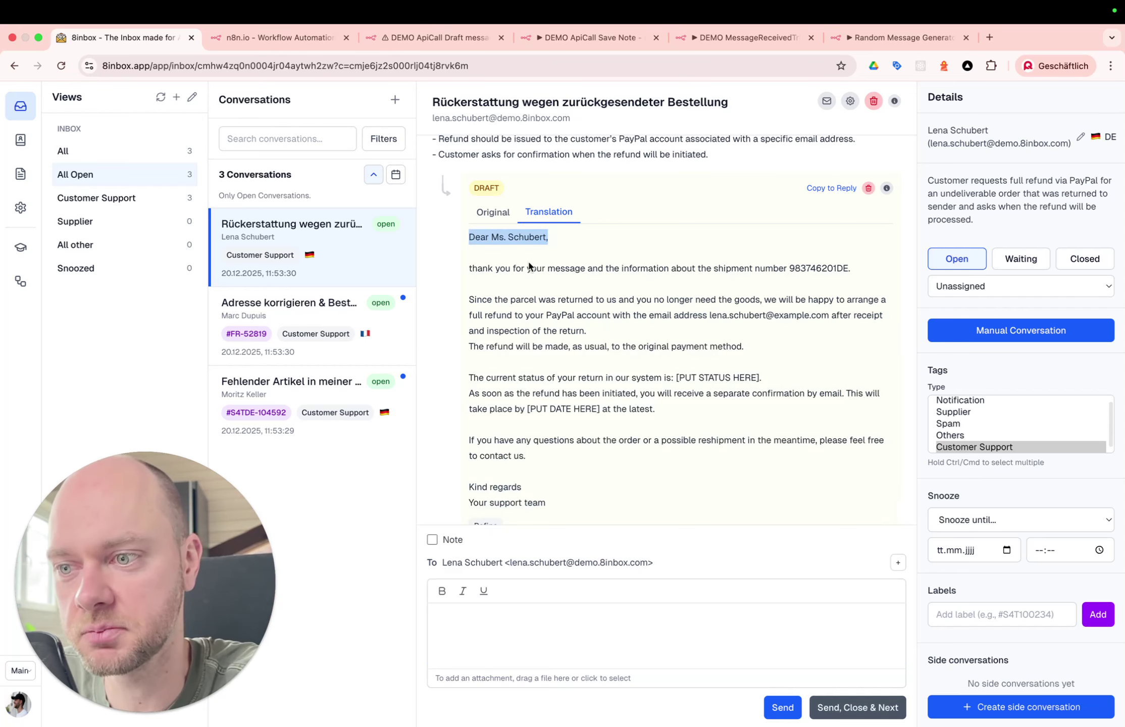
left_click_drag(483, 476, 540, 503)
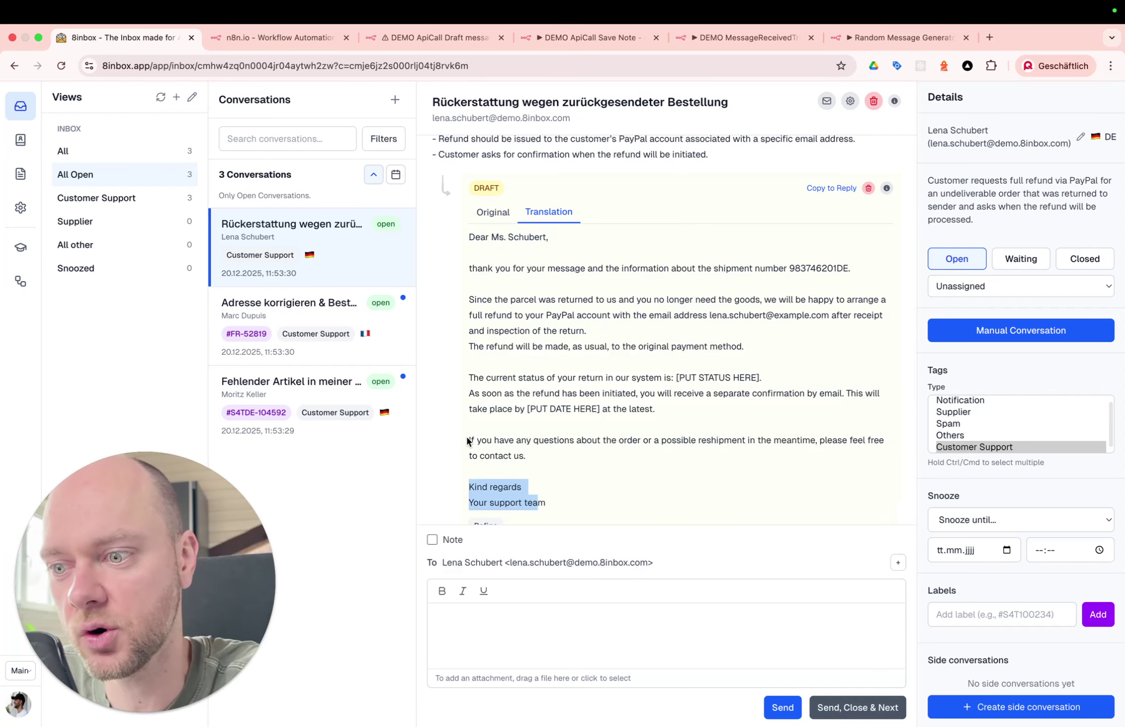
left_click_drag(469, 441, 549, 451)
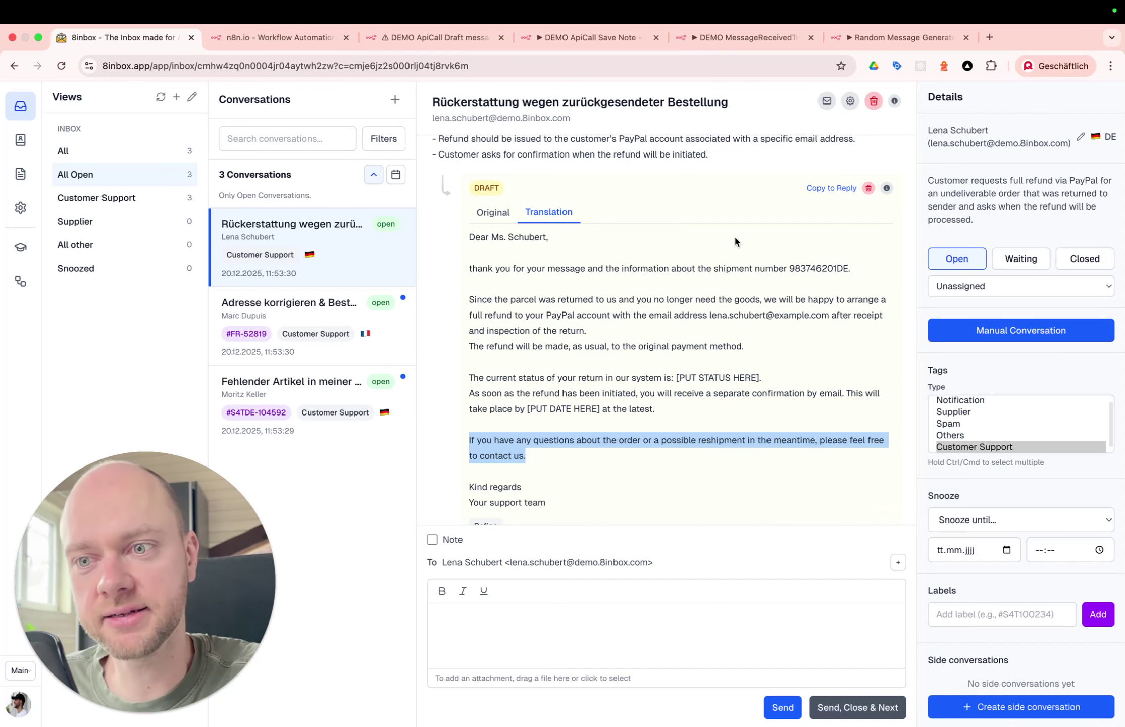
scroll(734, 241, "up", 2)
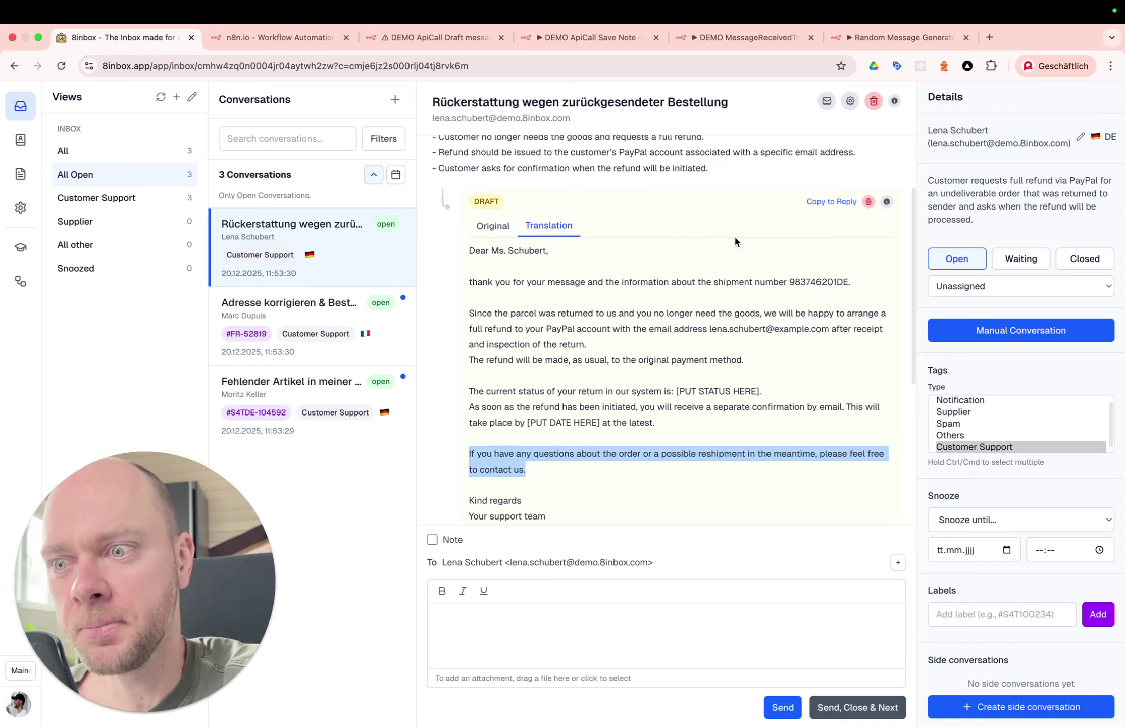
scroll(627, 400, "down", 5)
scroll(628, 398, "up", 5)
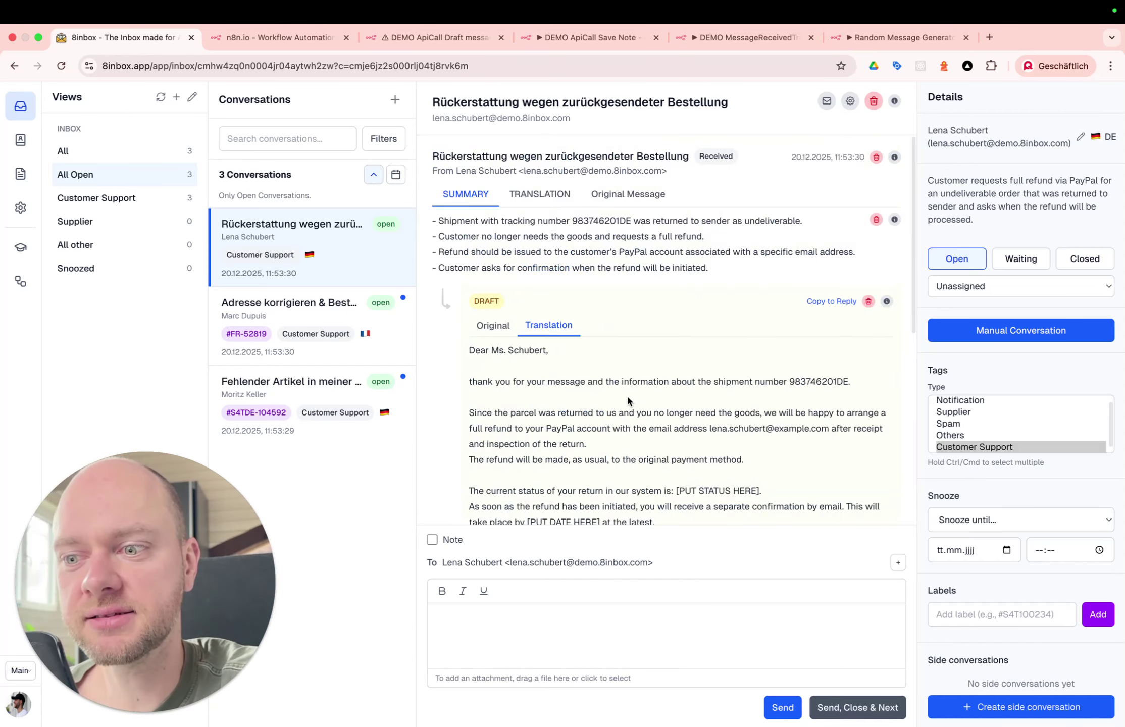